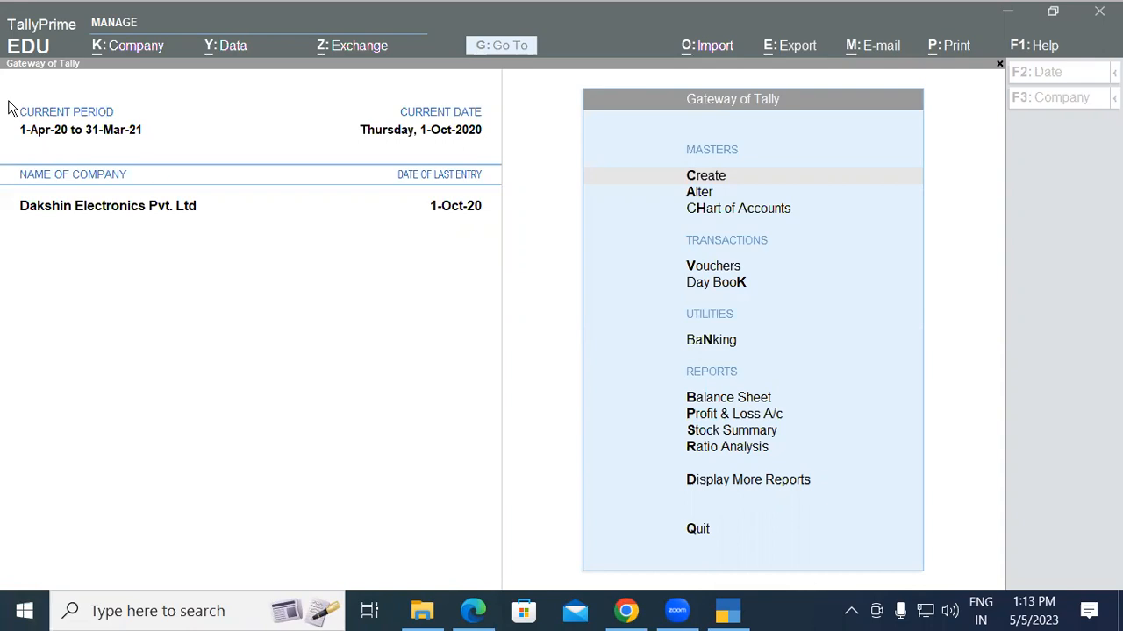
Switch to the Tally Prime PDF in Edge and handwrite an underlined "Contra" on the Trial Balance image of page 40.
click(472, 611)
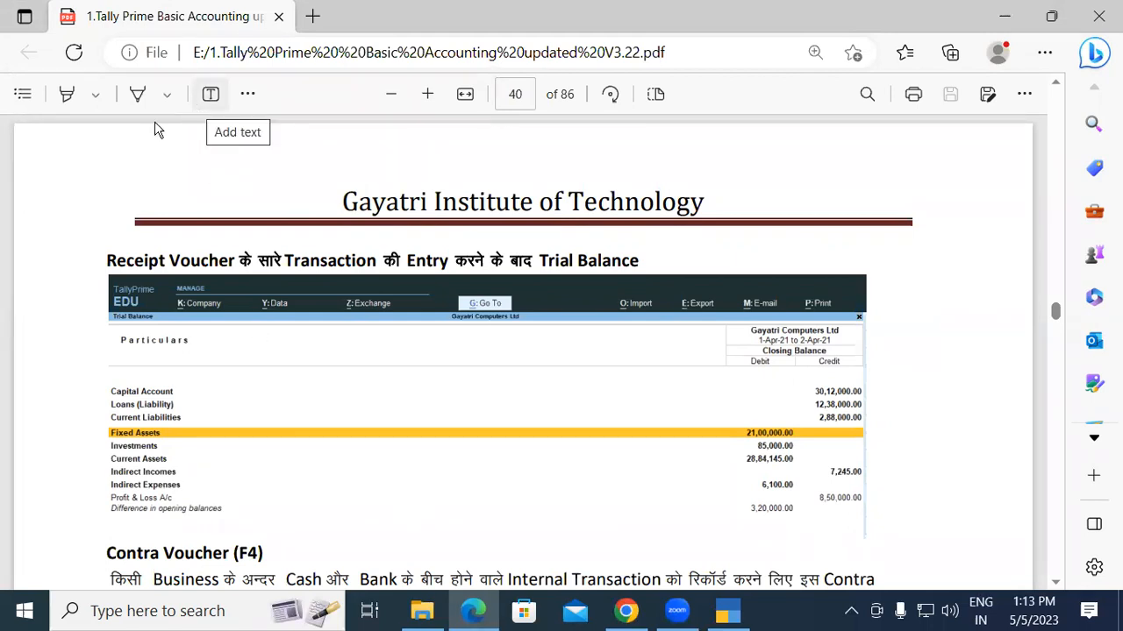
click(136, 97)
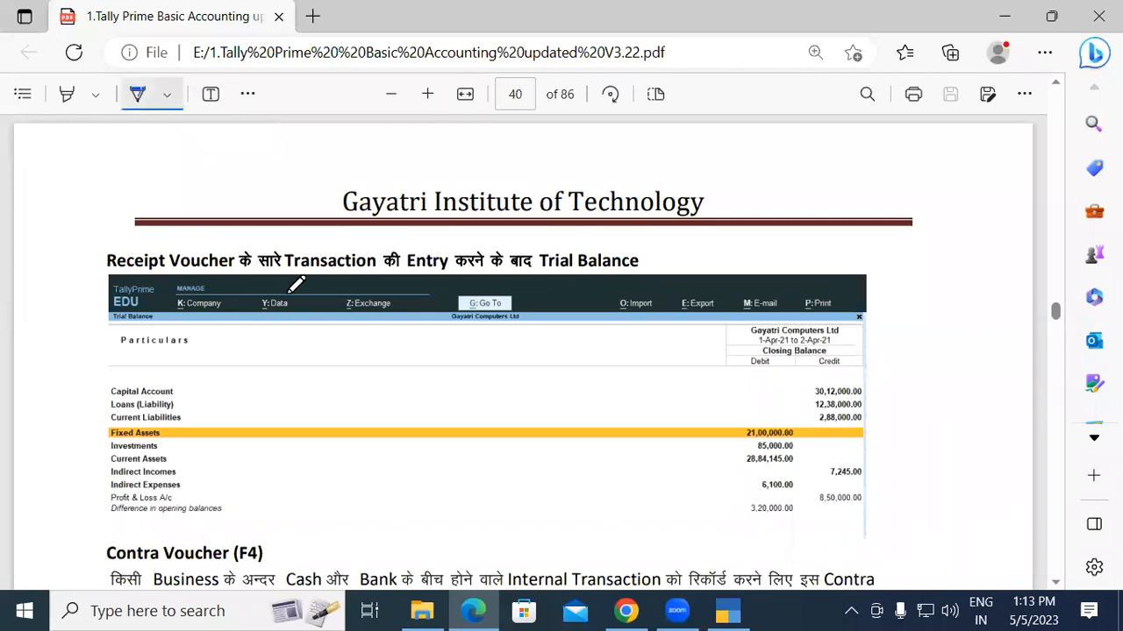
mouse_move(298, 379)
mouse_down()
mouse_move(297, 398)
mouse_move(326, 382)
mouse_move(351, 396)
mouse_move(365, 376)
mouse_move(378, 395)
mouse_up()
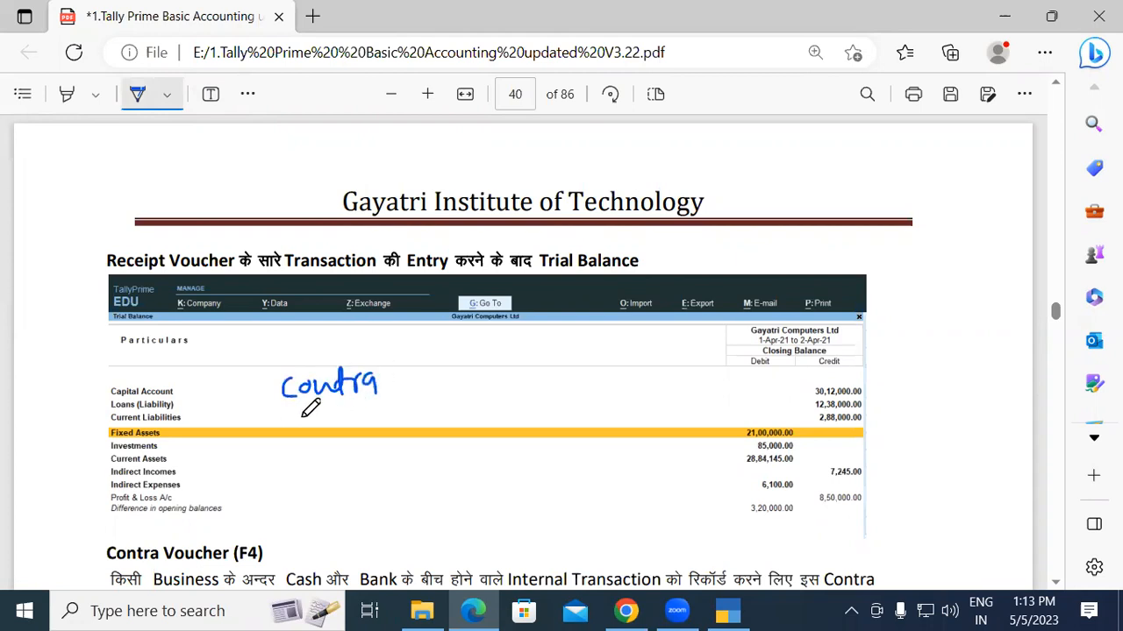
drag(283, 408, 380, 404)
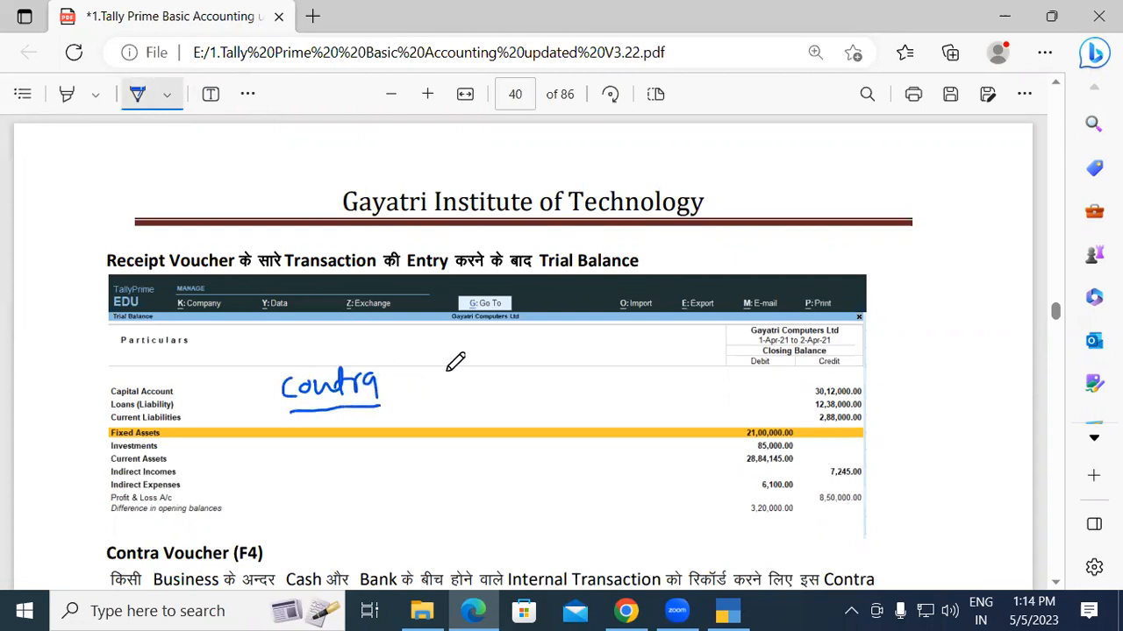
Draw a circled B with an arrow to a bracketed, ticked list of SBI, PNB and CBI beside the Contra note.
mouse_move(448, 357)
mouse_down()
mouse_move(449, 379)
mouse_move(438, 363)
mouse_move(473, 379)
mouse_move(449, 349)
mouse_move(430, 358)
mouse_move(570, 373)
mouse_up()
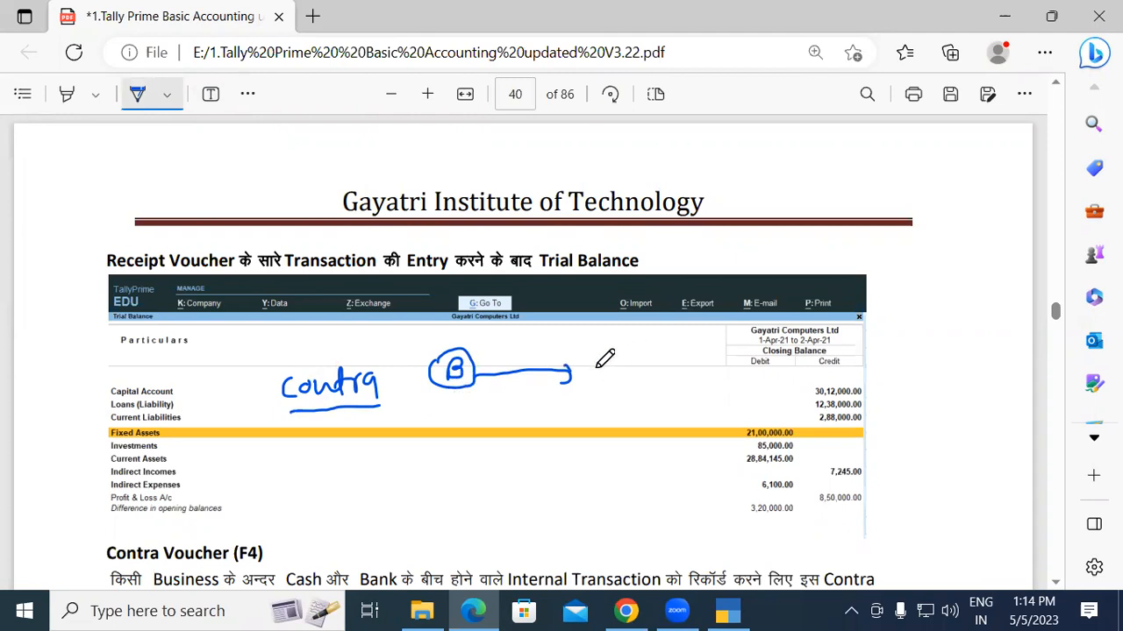
mouse_move(604, 366)
mouse_down()
mouse_move(591, 379)
mouse_move(639, 379)
mouse_up()
drag(629, 380, 650, 362)
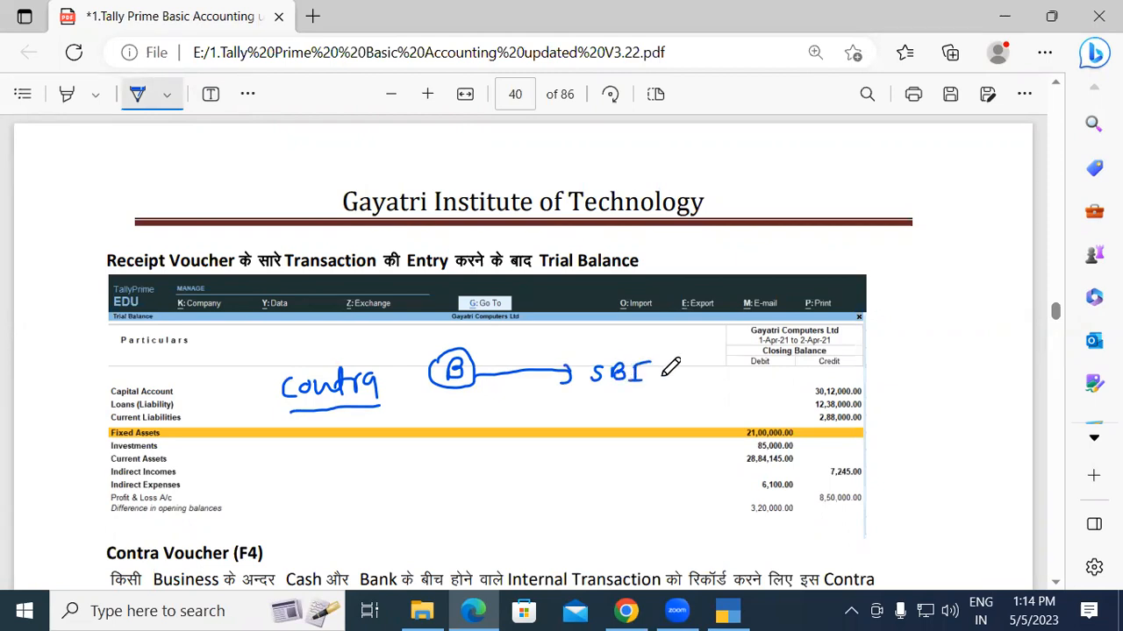
mouse_move(588, 392)
mouse_down()
mouse_move(588, 405)
mouse_move(619, 392)
mouse_move(632, 400)
mouse_move(584, 422)
mouse_move(598, 428)
mouse_up()
mouse_move(602, 415)
mouse_down()
mouse_move(603, 426)
mouse_move(614, 421)
mouse_move(604, 428)
mouse_move(632, 432)
mouse_up()
mouse_move(626, 415)
mouse_down()
mouse_move(642, 416)
mouse_move(641, 432)
mouse_up()
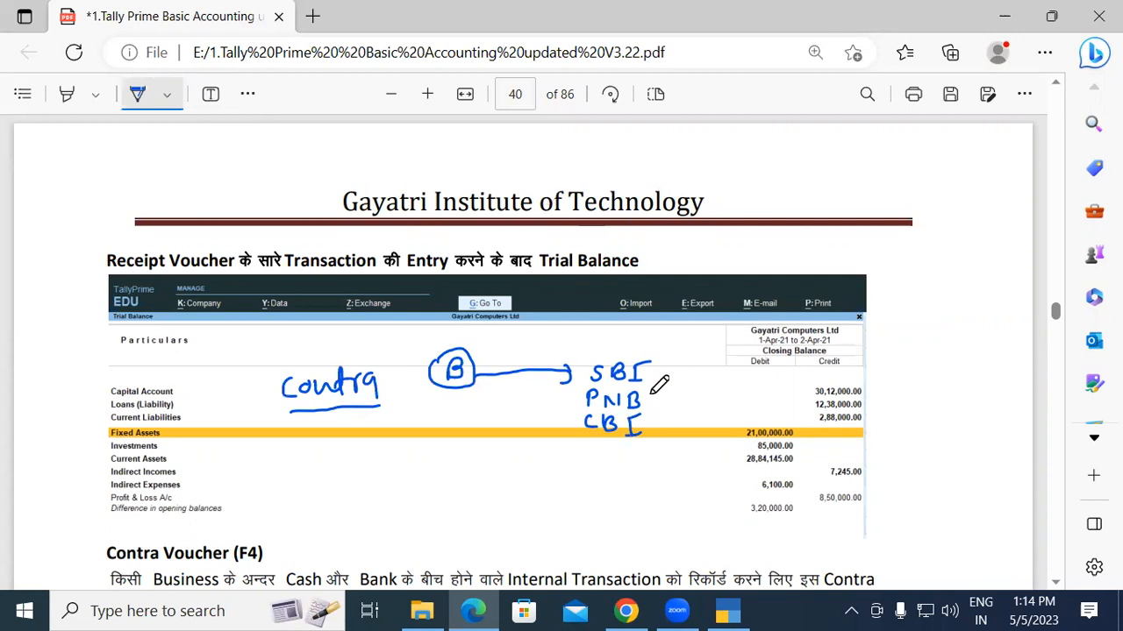
mouse_move(665, 377)
mouse_down()
mouse_move(684, 419)
mouse_move(665, 440)
mouse_up()
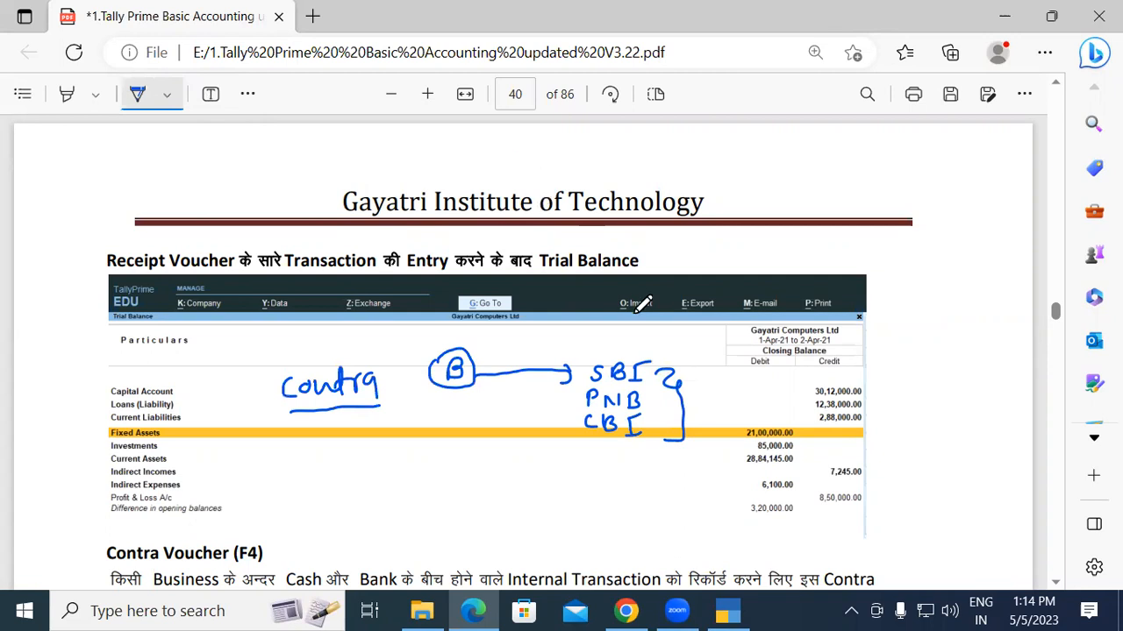
drag(594, 348, 618, 348)
drag(563, 403, 576, 401)
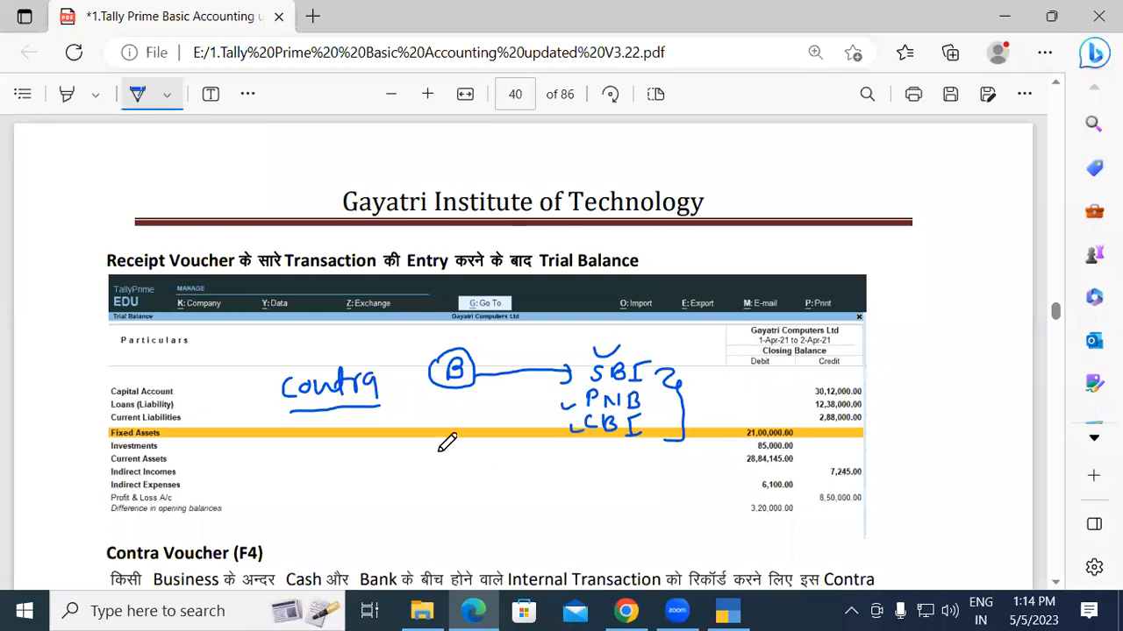
Add a second circled B linked to "cash" by two curves with a circled I, and put a tick under the Contra note.
mouse_move(440, 386)
mouse_down()
mouse_move(432, 396)
mouse_move(445, 412)
mouse_move(474, 426)
mouse_move(456, 411)
mouse_up()
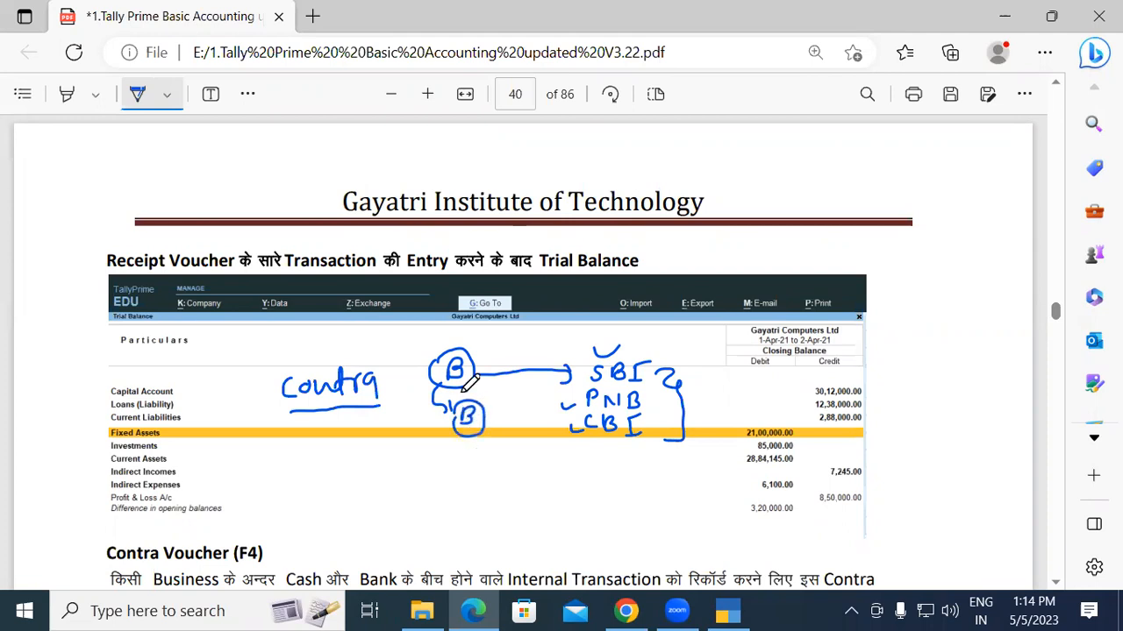
mouse_move(482, 430)
mouse_down()
mouse_move(504, 454)
mouse_move(570, 474)
mouse_move(656, 478)
mouse_move(662, 463)
mouse_move(656, 480)
mouse_up()
mouse_move(465, 432)
mouse_down()
mouse_move(463, 465)
mouse_move(513, 493)
mouse_move(600, 492)
mouse_up()
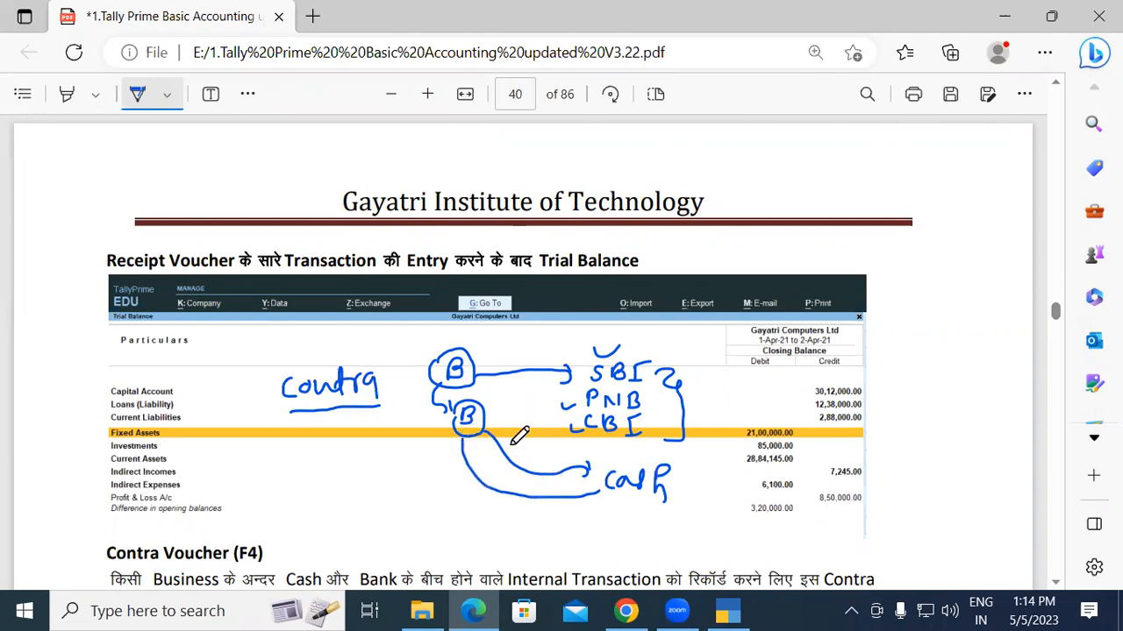
mouse_move(514, 447)
mouse_down()
mouse_move(509, 426)
mouse_move(530, 417)
mouse_move(517, 452)
mouse_up()
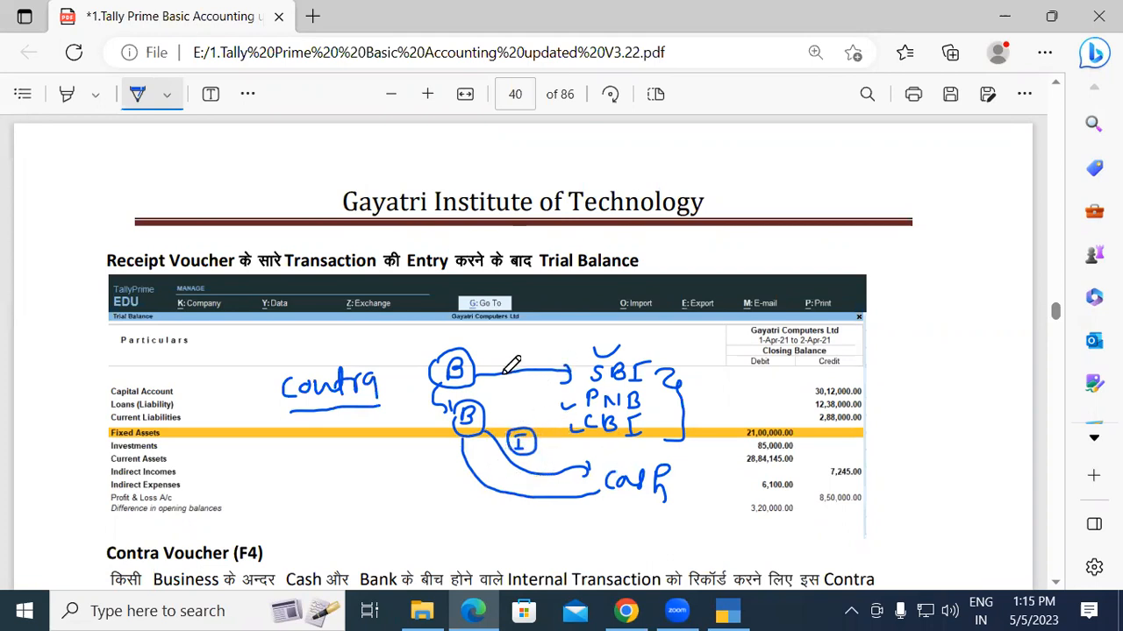
drag(333, 413, 354, 411)
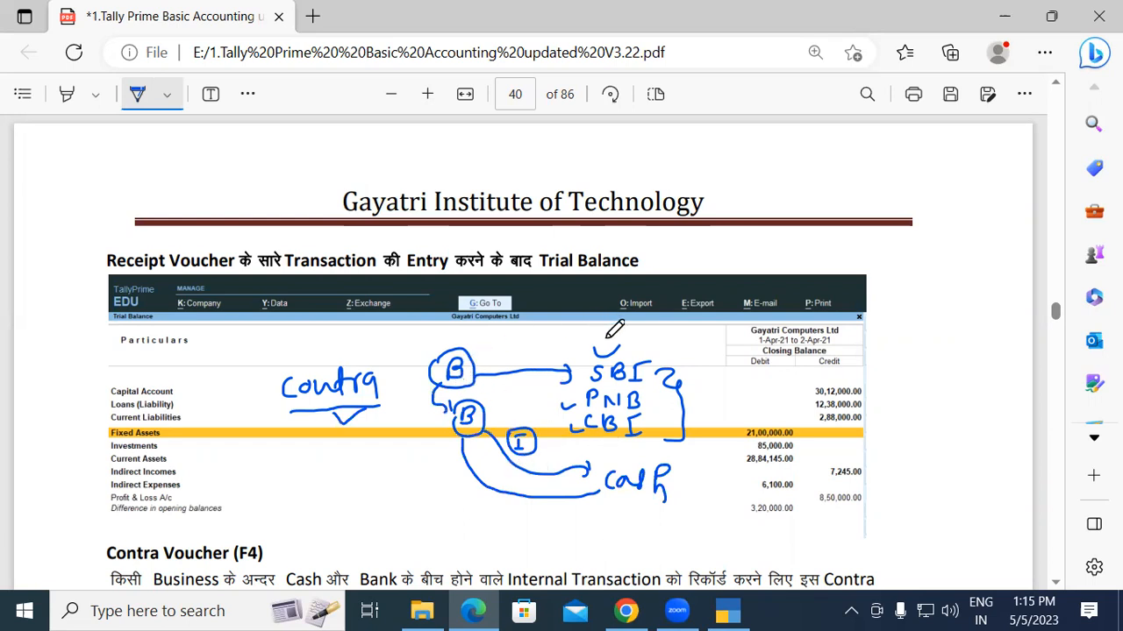
Annotate the bank list with a tick and circled C, an arrow from SBI to circled D and C, and a PNB bracket with circled F.
drag(653, 350, 681, 334)
drag(701, 340, 720, 327)
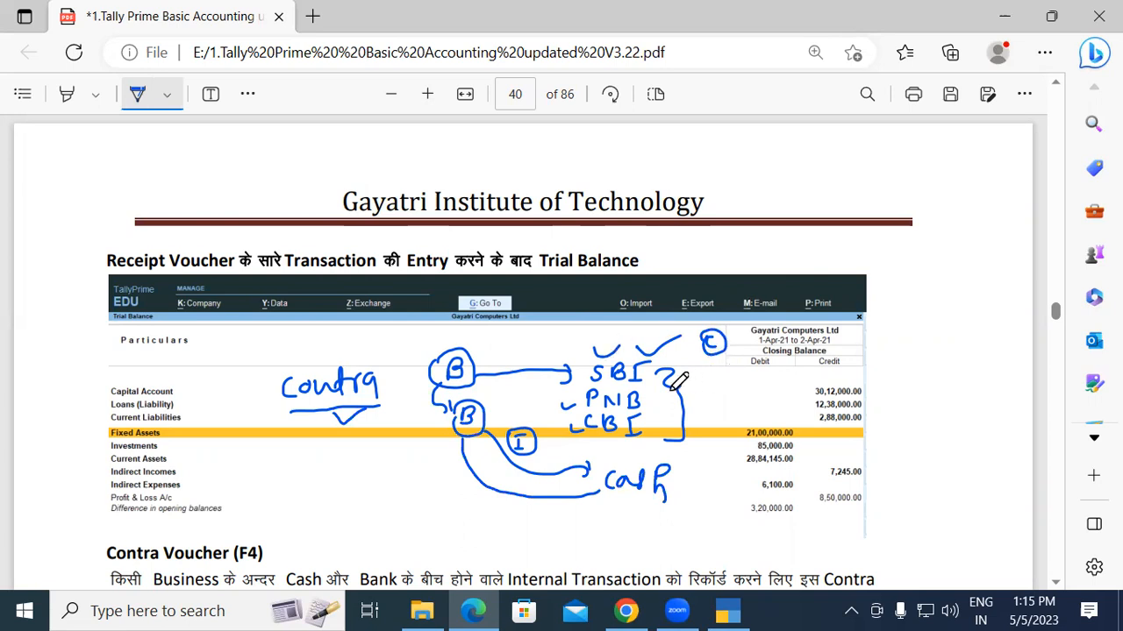
mouse_move(656, 359)
mouse_down()
mouse_move(707, 362)
mouse_move(725, 385)
mouse_move(759, 371)
mouse_move(729, 388)
mouse_move(799, 383)
mouse_move(790, 371)
mouse_up()
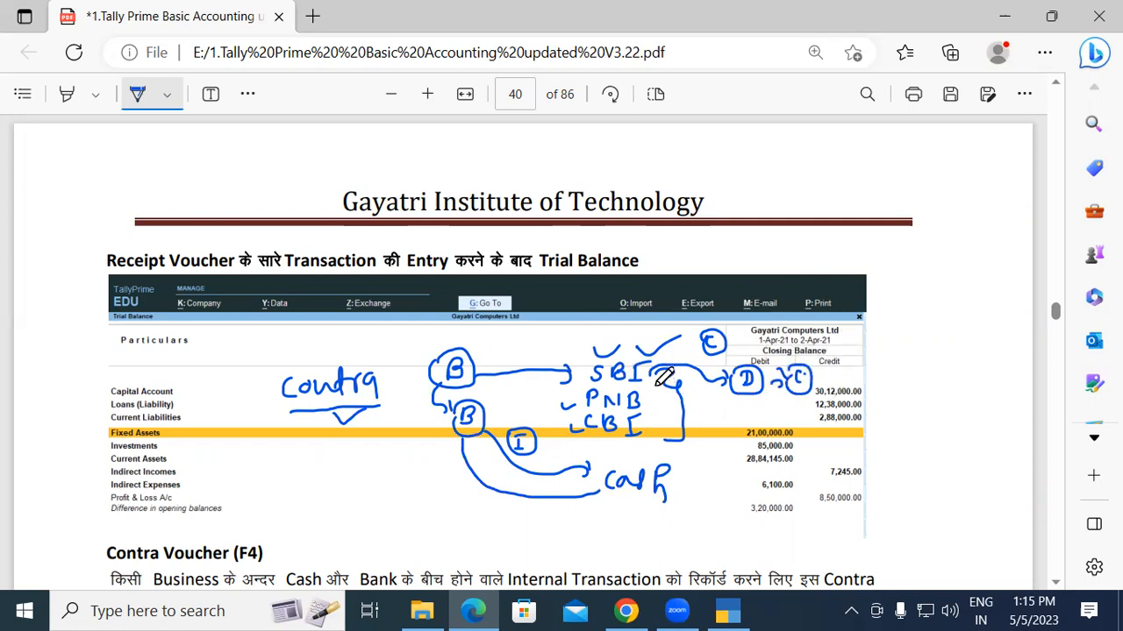
mouse_move(645, 379)
mouse_down()
mouse_move(665, 393)
mouse_move(660, 411)
mouse_up()
click(699, 410)
mouse_move(705, 408)
mouse_down()
mouse_move(706, 425)
mouse_move(716, 407)
mouse_up()
mouse_move(706, 417)
mouse_down()
mouse_move(728, 424)
mouse_move(697, 405)
mouse_move(712, 402)
mouse_up()
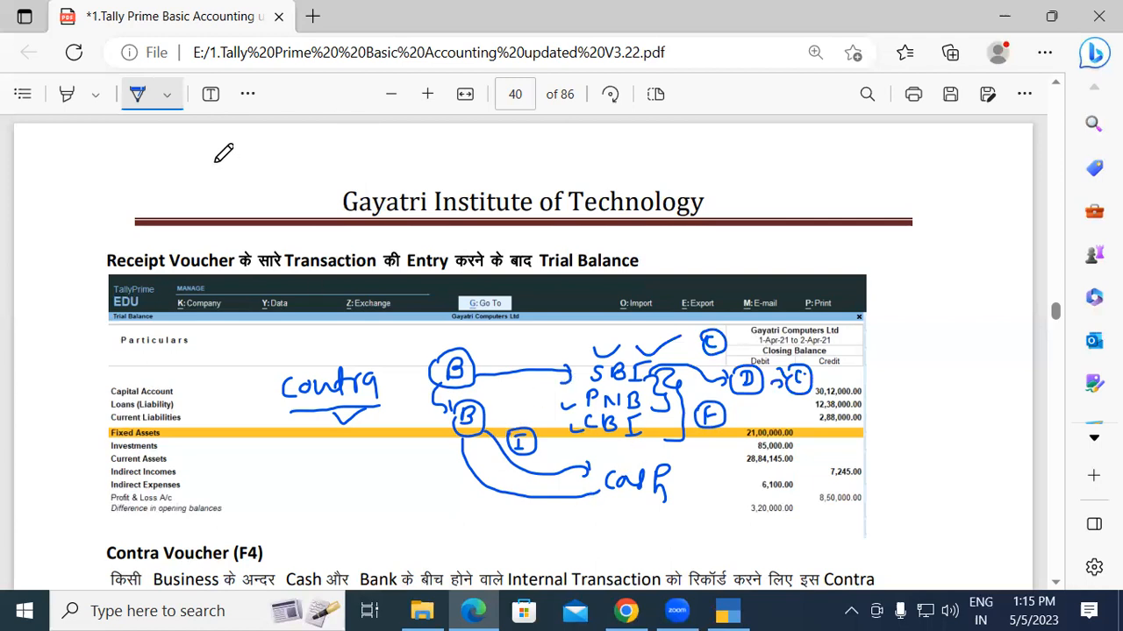
Sketch a chain above the page heading from B to B, then I T and a circled O, ending in an outgoing line.
mouse_move(235, 172)
mouse_down()
mouse_move(333, 167)
mouse_move(365, 138)
mouse_move(307, 175)
mouse_move(320, 180)
mouse_up()
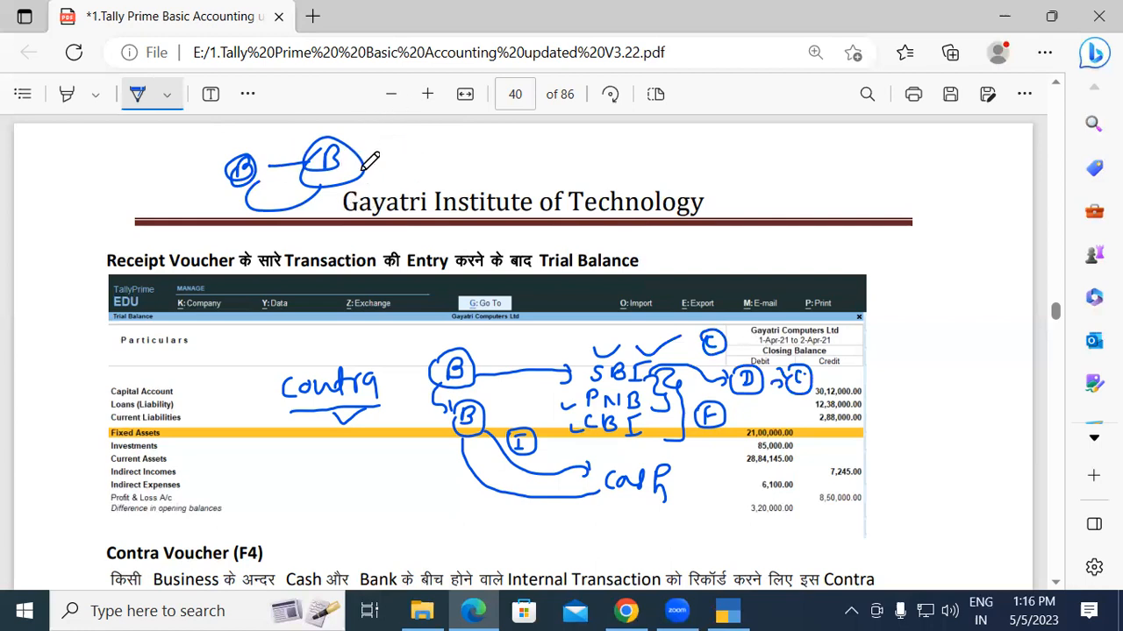
drag(364, 168, 390, 159)
mouse_move(384, 153)
mouse_down()
mouse_move(382, 167)
mouse_move(412, 166)
mouse_move(416, 154)
mouse_up()
drag(406, 171, 460, 143)
drag(441, 150, 444, 173)
drag(406, 188, 559, 158)
mouse_move(551, 146)
mouse_down()
mouse_move(580, 147)
mouse_move(587, 104)
mouse_up()
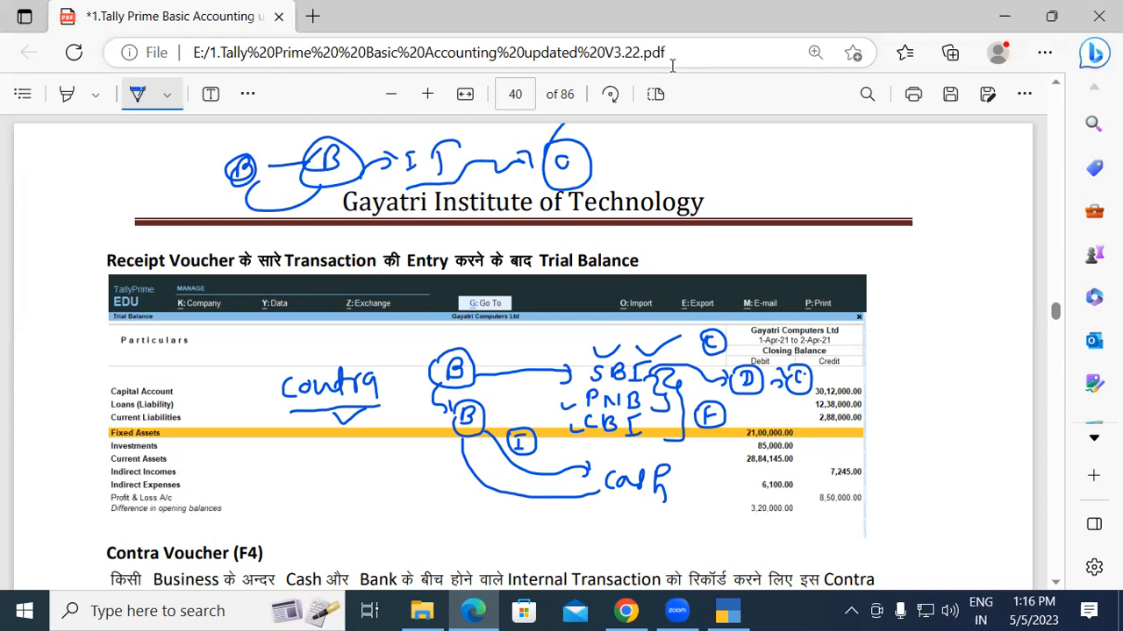
drag(594, 166, 676, 158)
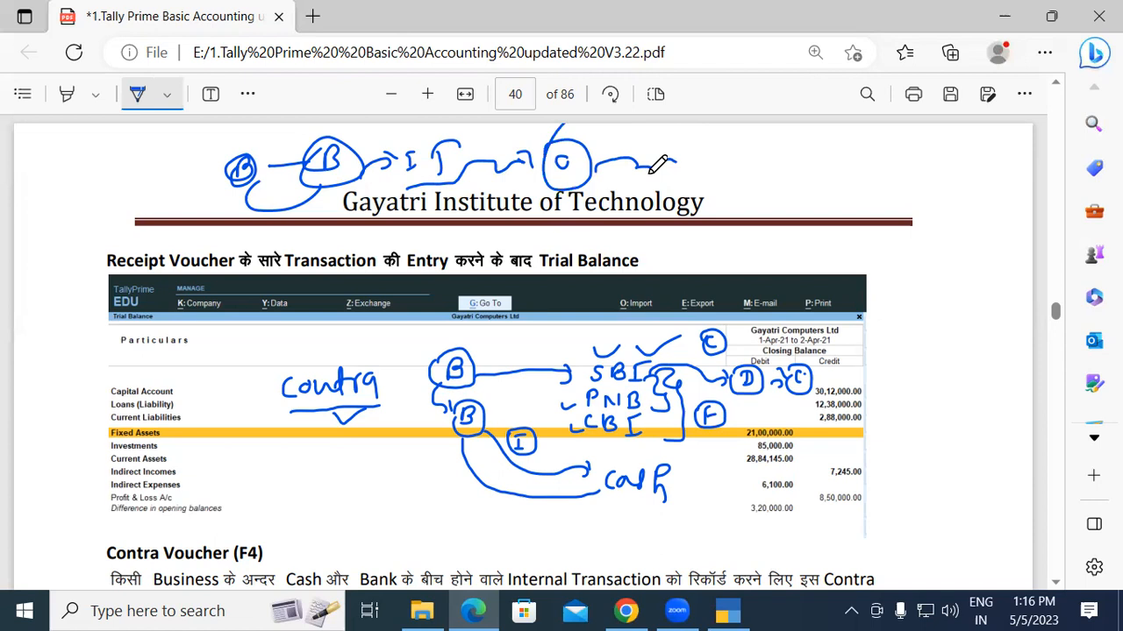
Handwrite "Bank → Payment" with a circled X, and below it "Bank → R" leading to an underlined R.V, ticking both notes.
mouse_move(737, 166)
mouse_down()
mouse_move(783, 147)
mouse_move(836, 158)
mouse_move(868, 142)
mouse_move(927, 169)
mouse_move(975, 160)
mouse_move(978, 172)
mouse_up()
mouse_move(873, 192)
mouse_down()
mouse_move(981, 190)
mouse_move(953, 232)
mouse_move(934, 233)
mouse_move(965, 243)
mouse_move(926, 209)
mouse_up()
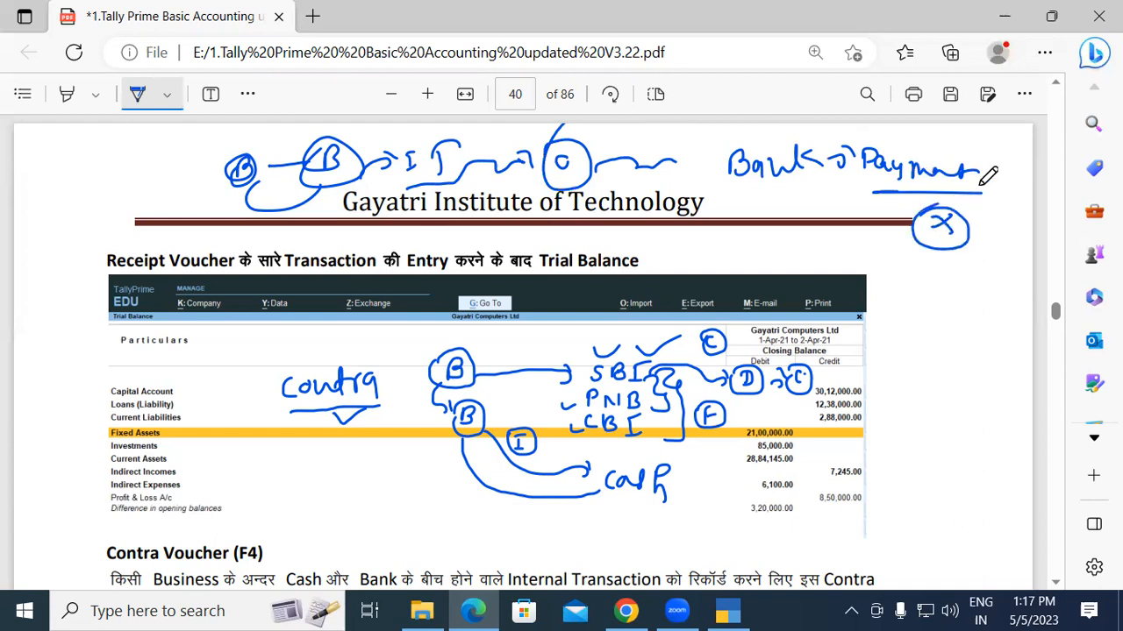
drag(781, 195, 857, 172)
mouse_move(756, 261)
mouse_down()
mouse_move(752, 230)
mouse_move(770, 253)
mouse_move(868, 250)
mouse_move(888, 263)
mouse_move(868, 239)
mouse_move(905, 263)
mouse_move(984, 285)
mouse_move(1028, 275)
mouse_up()
drag(972, 307, 1031, 318)
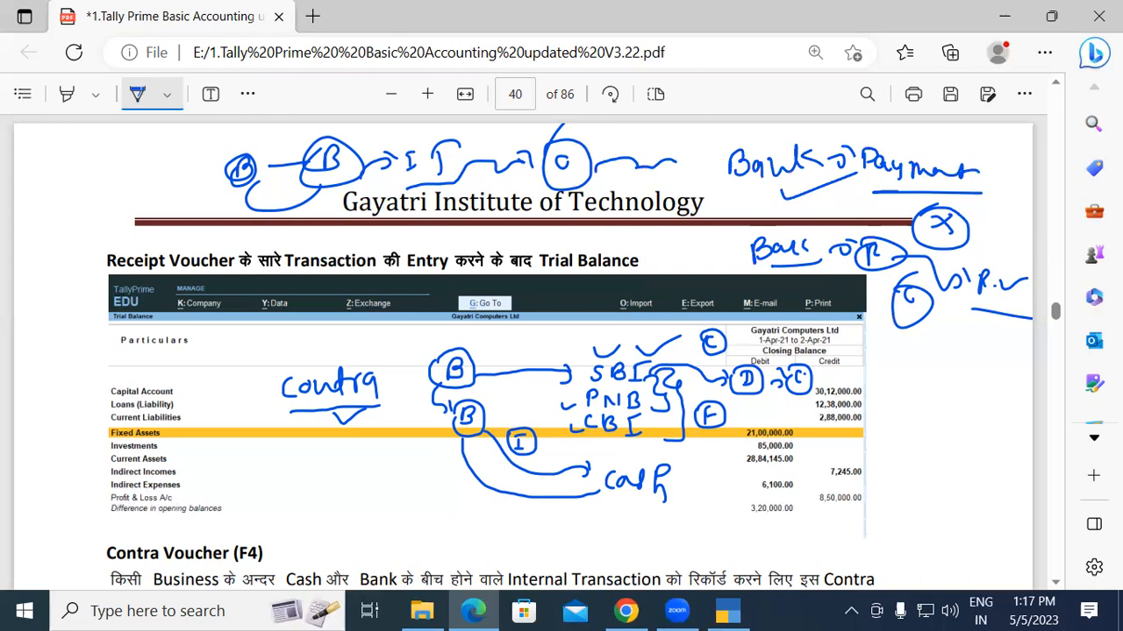
drag(923, 151, 970, 136)
Tick the contra entry modes line and its Double Entry Mode and Single Entry Mode bullets in the Contra Voucher section.
click(1055, 582)
scroll(1055, 586, down, 3)
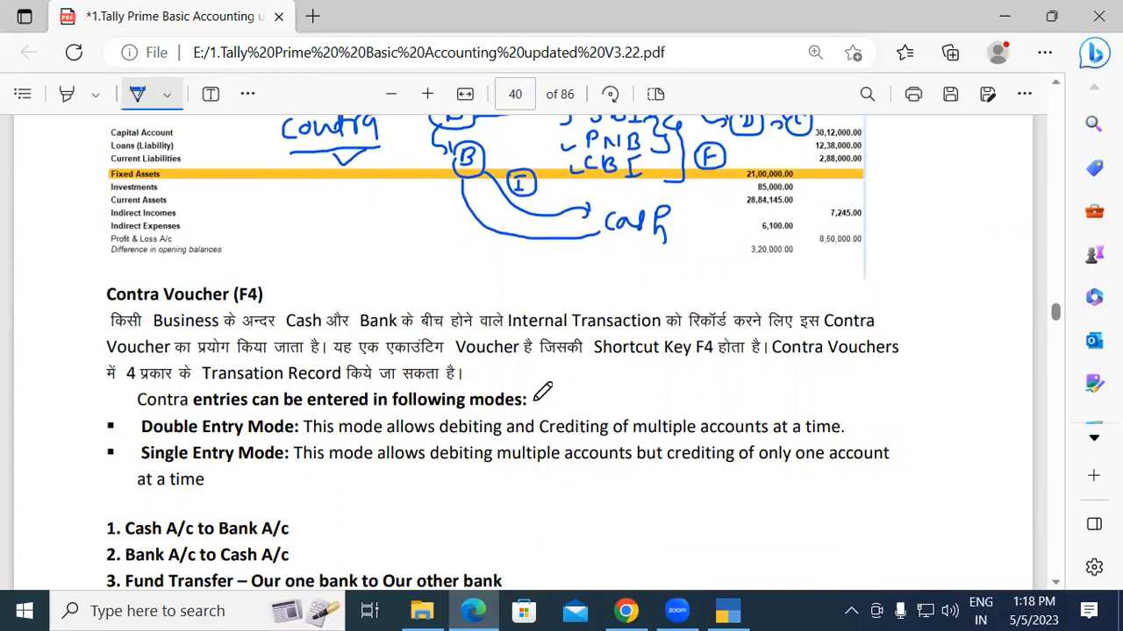
drag(537, 404, 576, 379)
drag(71, 423, 95, 413)
drag(79, 464, 107, 452)
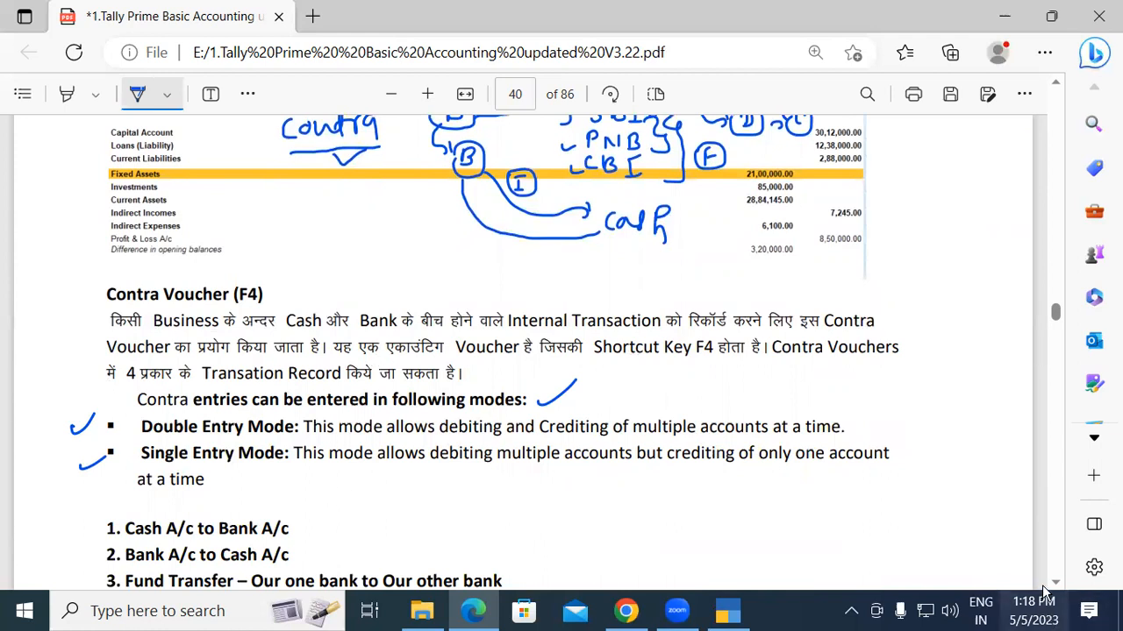
Tick the first three contra transaction types: Cash A/c to Bank A/c, Bank A/c to Cash A/c, and Fund Transfer.
scroll(560, 326, down, 4)
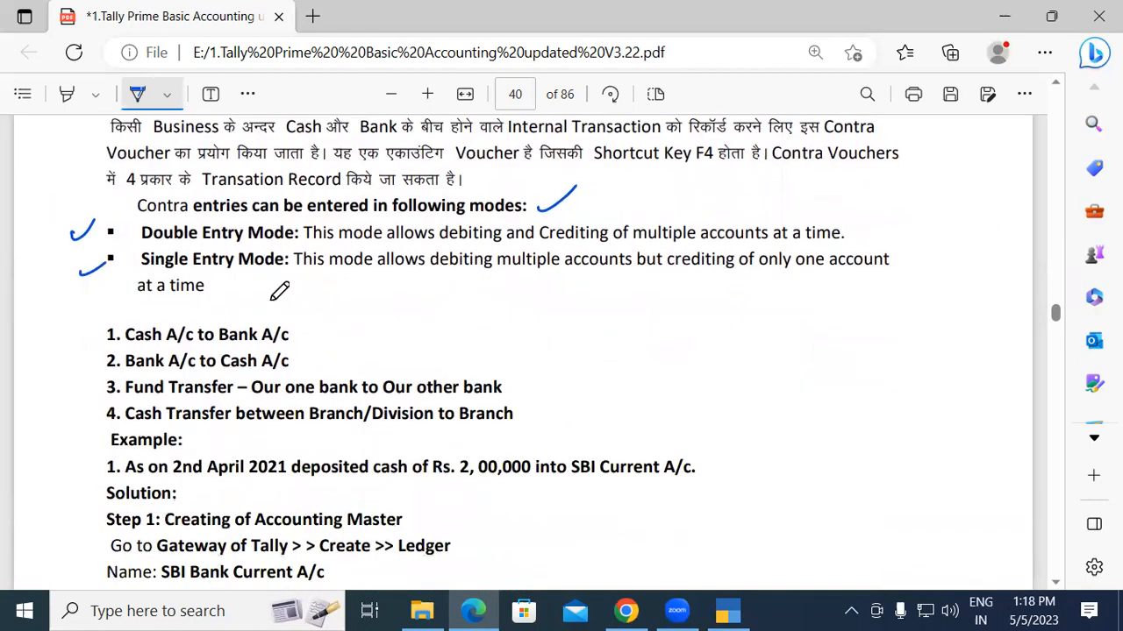
drag(290, 337, 340, 312)
drag(293, 364, 341, 346)
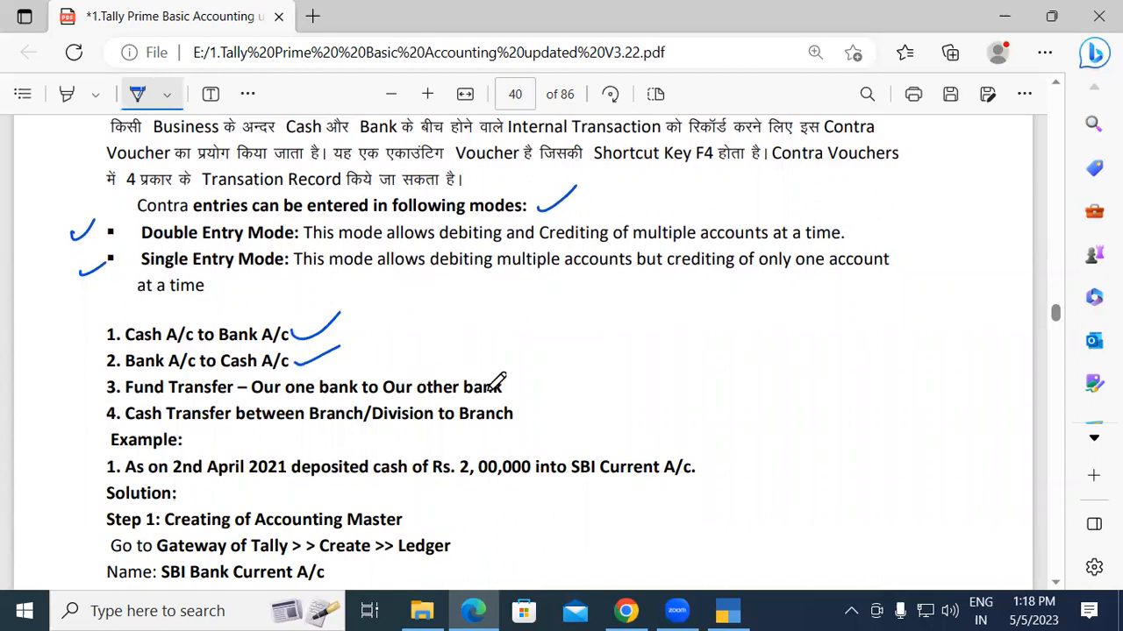
mouse_move(521, 389)
mouse_down()
mouse_move(529, 396)
mouse_move(566, 375)
mouse_up()
Draw a circled C linked to a second circled letter beside the transaction types, and tick the example's Solution heading.
drag(578, 318, 573, 330)
mouse_move(570, 307)
mouse_down()
mouse_move(547, 318)
mouse_move(593, 342)
mouse_move(539, 312)
mouse_up()
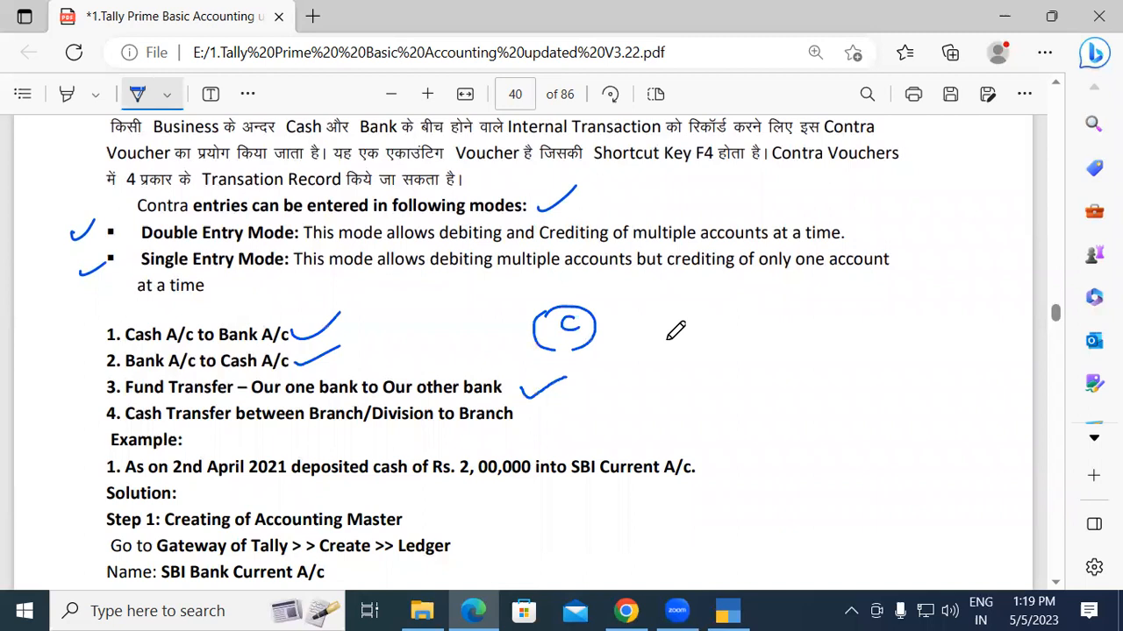
drag(597, 335, 667, 309)
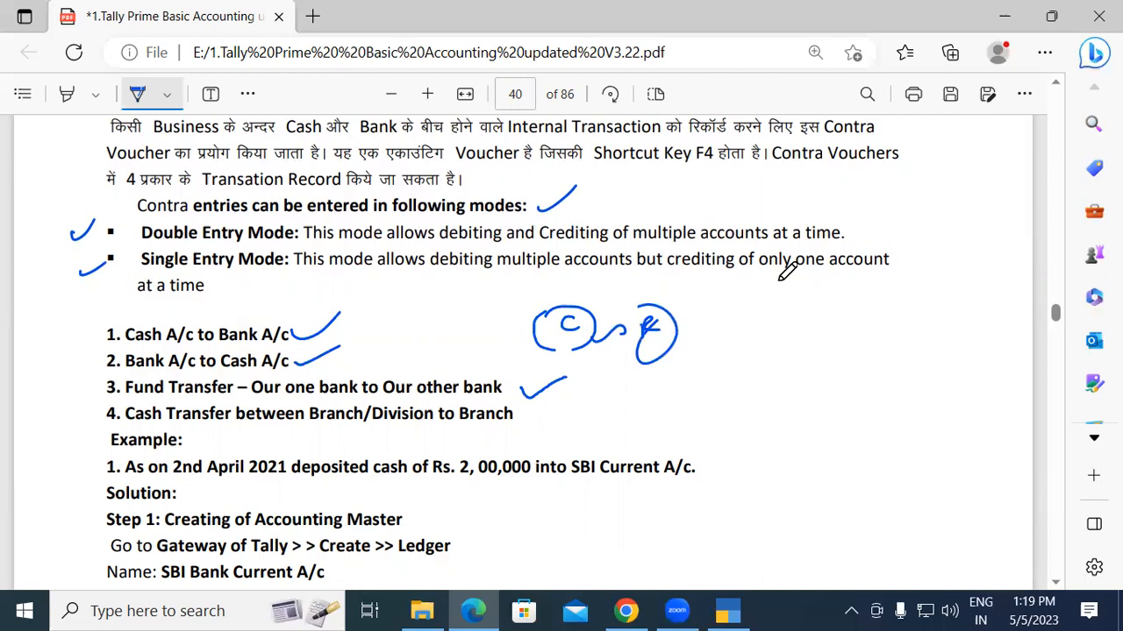
drag(188, 491, 242, 465)
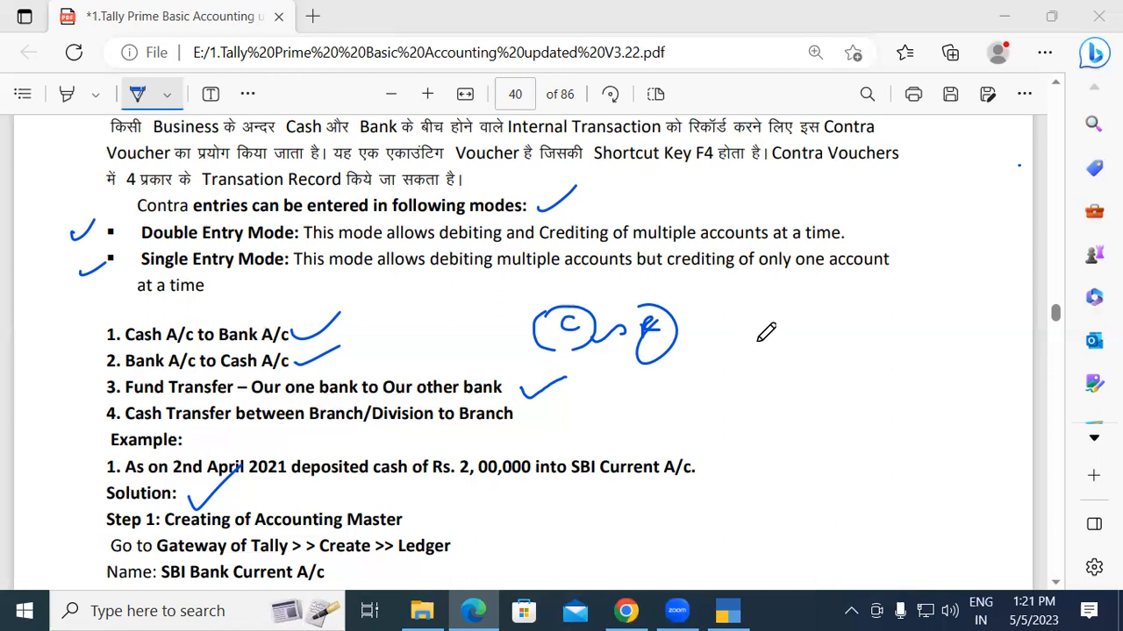
Handwrite "Cash A/c (R)" and "SBI C A/c (P)" as the example's accounts, adding an underlined note below and a C above the R.
mouse_move(732, 333)
mouse_down()
mouse_move(741, 349)
mouse_move(752, 333)
mouse_move(785, 342)
mouse_move(794, 307)
mouse_move(824, 347)
mouse_move(871, 366)
mouse_move(845, 339)
mouse_up()
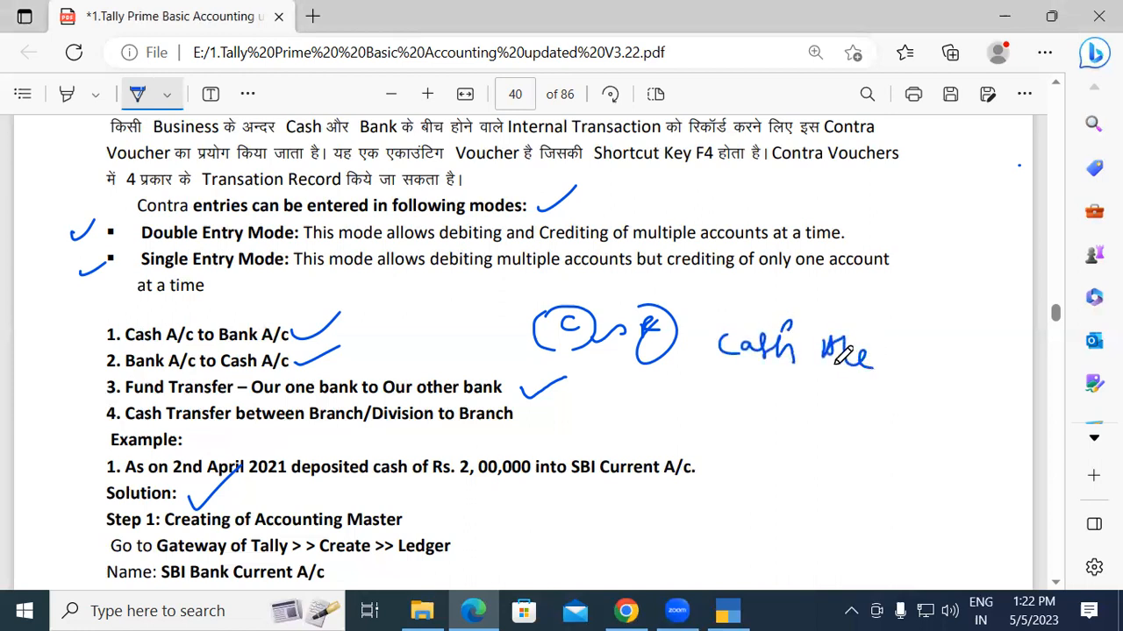
mouse_move(728, 384)
mouse_down()
mouse_move(718, 399)
mouse_move(874, 415)
mouse_move(912, 406)
mouse_up()
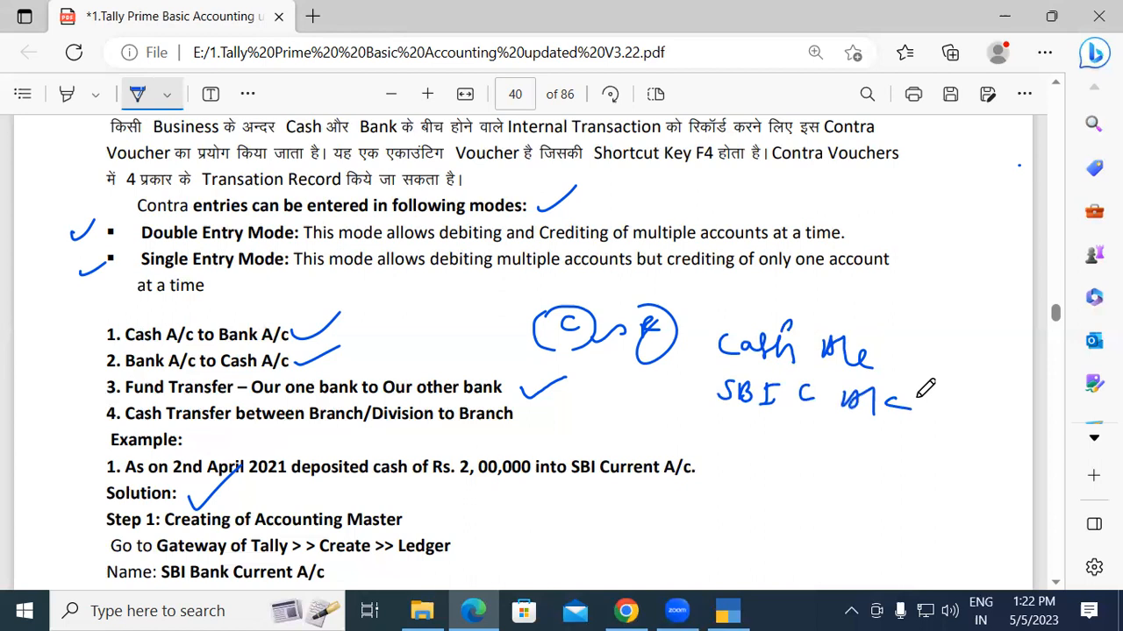
mouse_move(895, 344)
mouse_down()
mouse_move(891, 375)
mouse_move(935, 370)
mouse_move(923, 429)
mouse_move(940, 418)
mouse_move(961, 429)
mouse_up()
drag(702, 420, 805, 417)
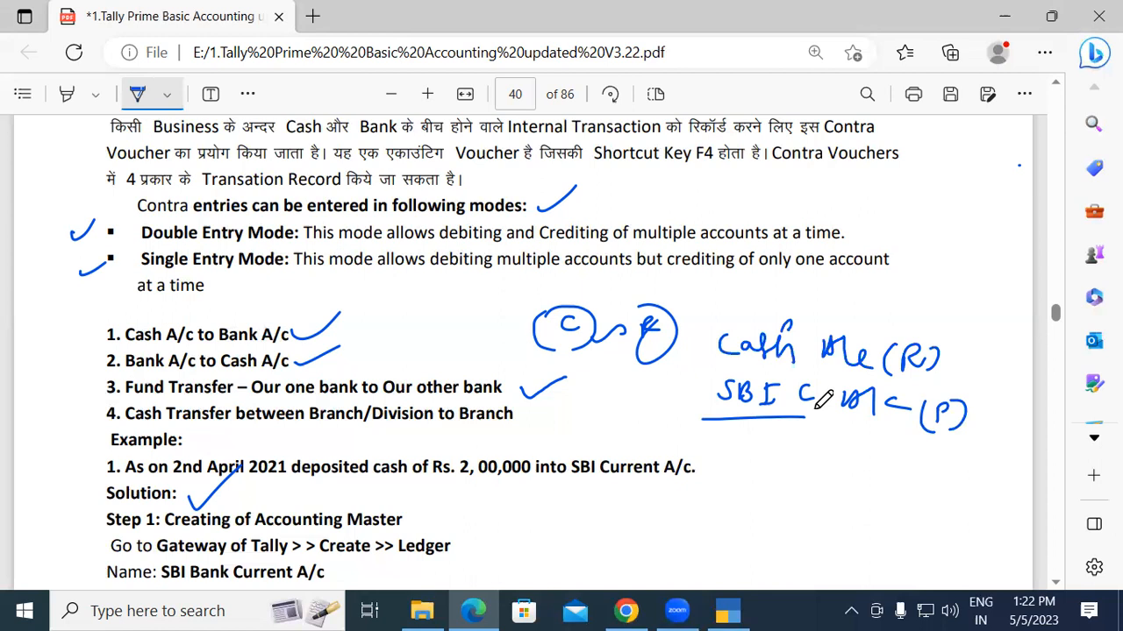
mouse_move(745, 423)
mouse_down()
mouse_move(736, 445)
mouse_move(812, 451)
mouse_move(856, 471)
mouse_up()
mouse_move(884, 326)
mouse_down()
mouse_move(918, 332)
mouse_move(886, 325)
mouse_up()
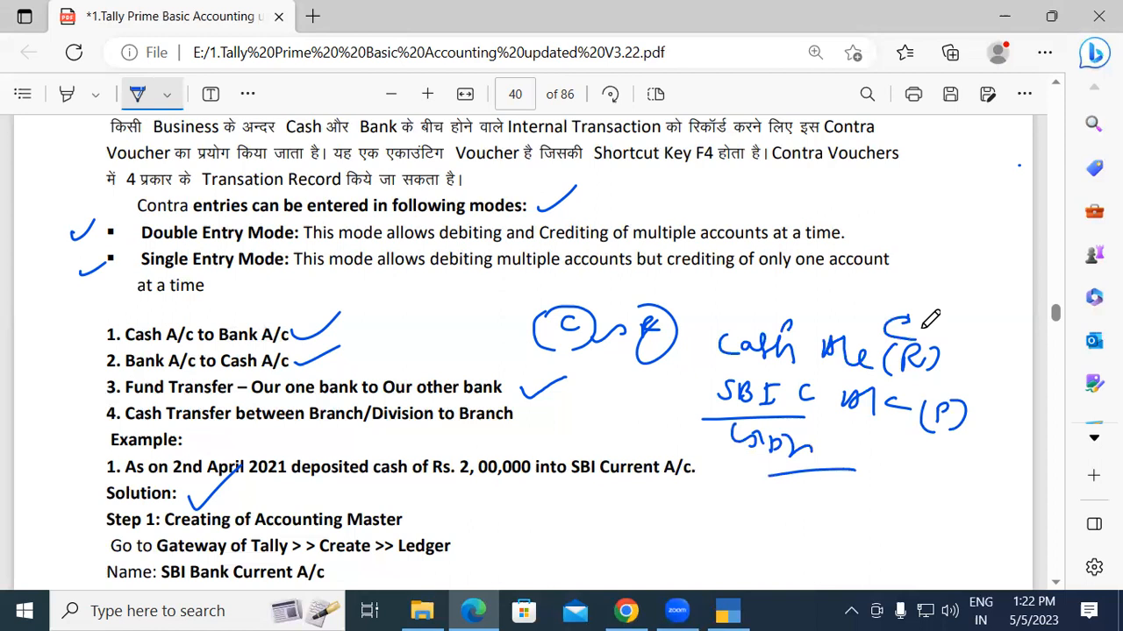
Draw a circled A above the Cash A/c note with an arrow to a short underlined "cr" note.
mouse_move(815, 307)
mouse_down()
mouse_move(861, 290)
mouse_move(824, 285)
mouse_move(891, 286)
mouse_up()
mouse_move(883, 278)
mouse_down()
mouse_move(879, 297)
mouse_move(913, 287)
mouse_up()
mouse_move(920, 274)
mouse_down()
mouse_move(924, 285)
mouse_move(972, 279)
mouse_up()
drag(900, 298, 974, 286)
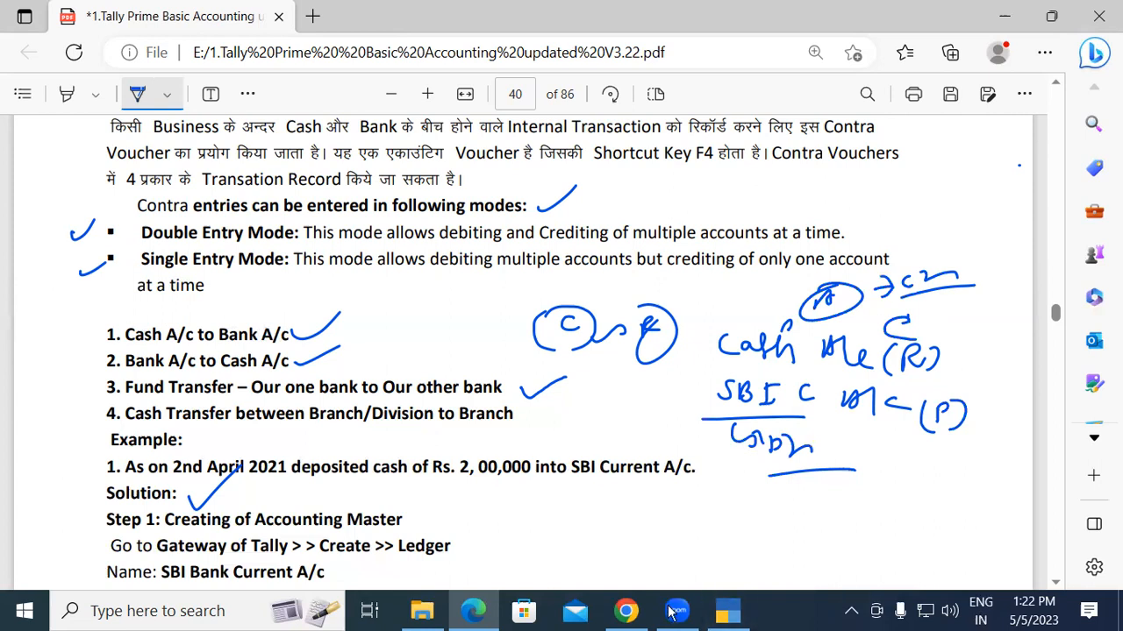
Switch to TallyPrime, open a Contra voucher in Dakshin Electronics Pvt. Ltd and leave it without making an entry.
click(728, 611)
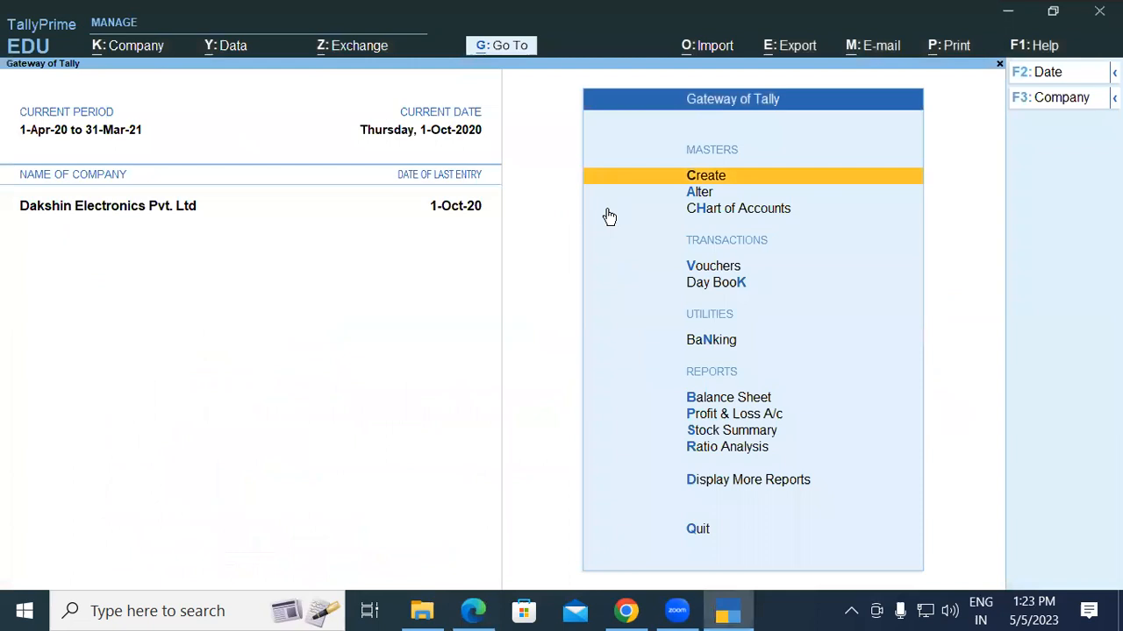
key(Down)
key(Down)
key(Down)
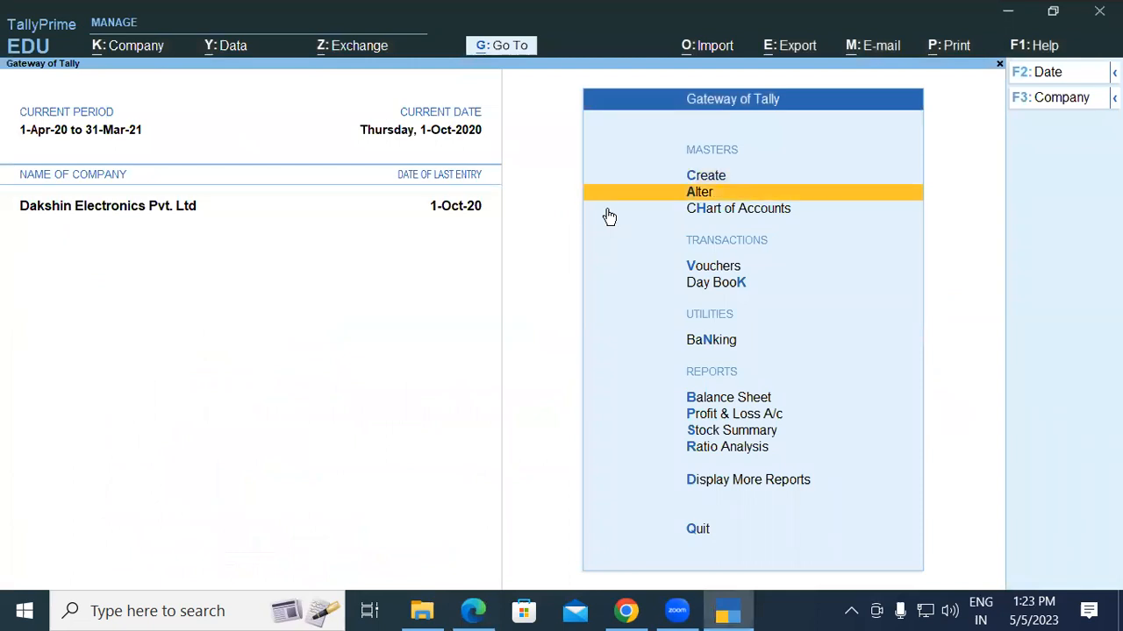
key(Return)
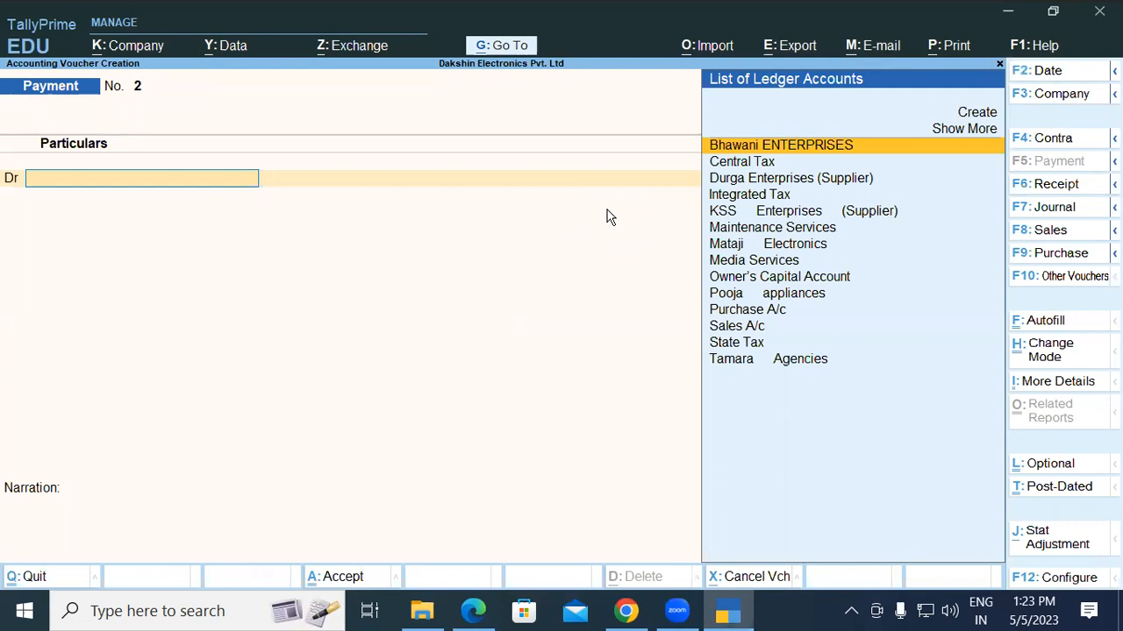
key(F4)
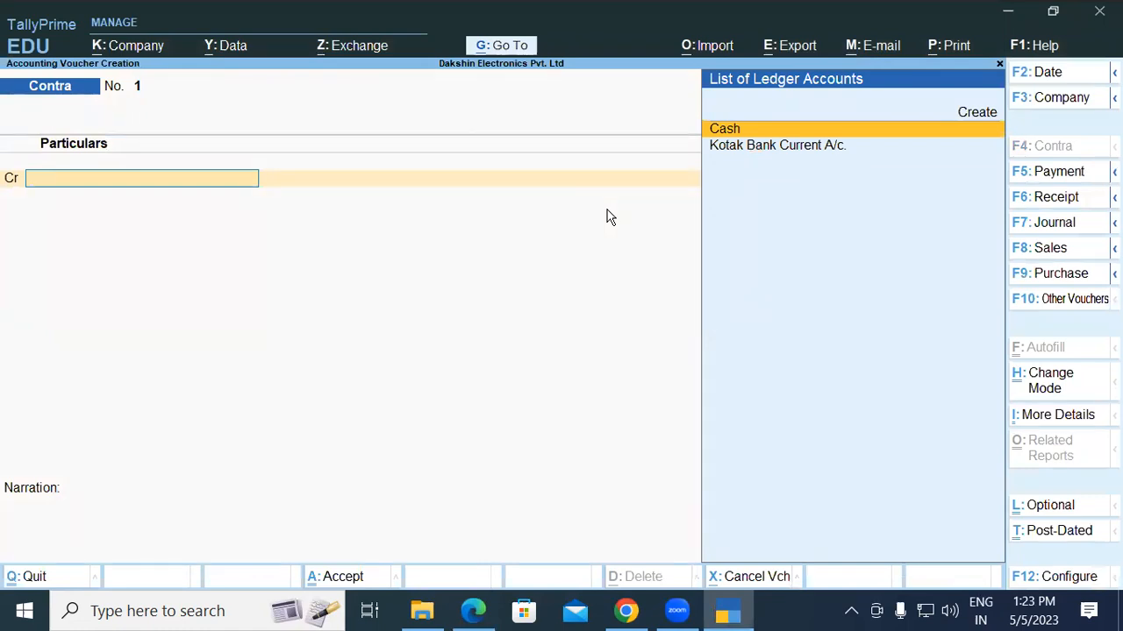
key(Escape)
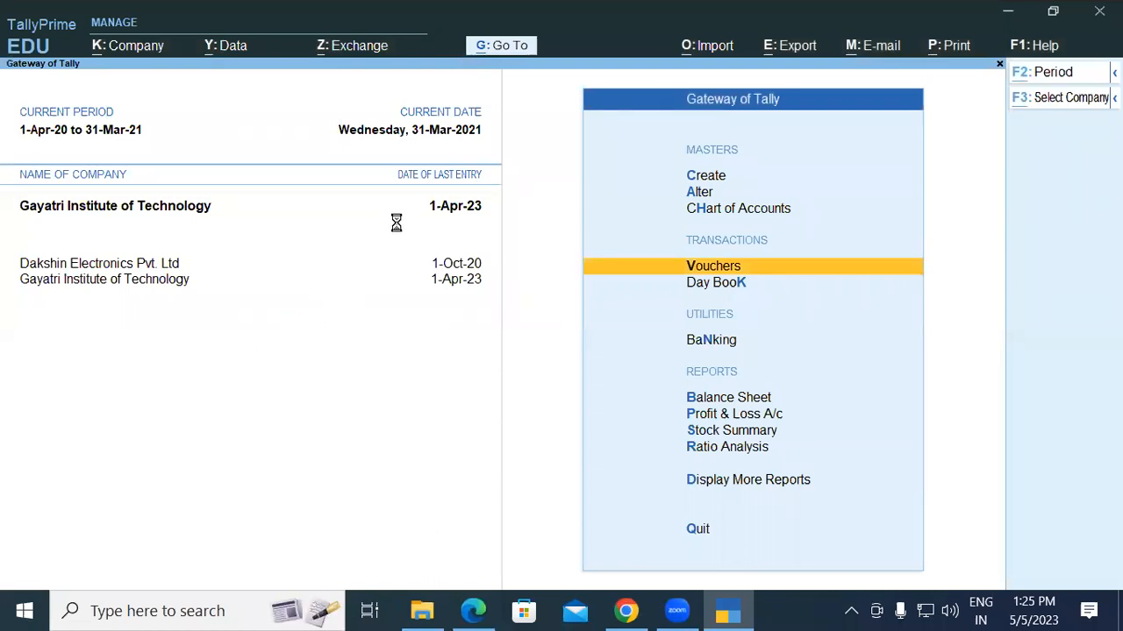
key(F3)
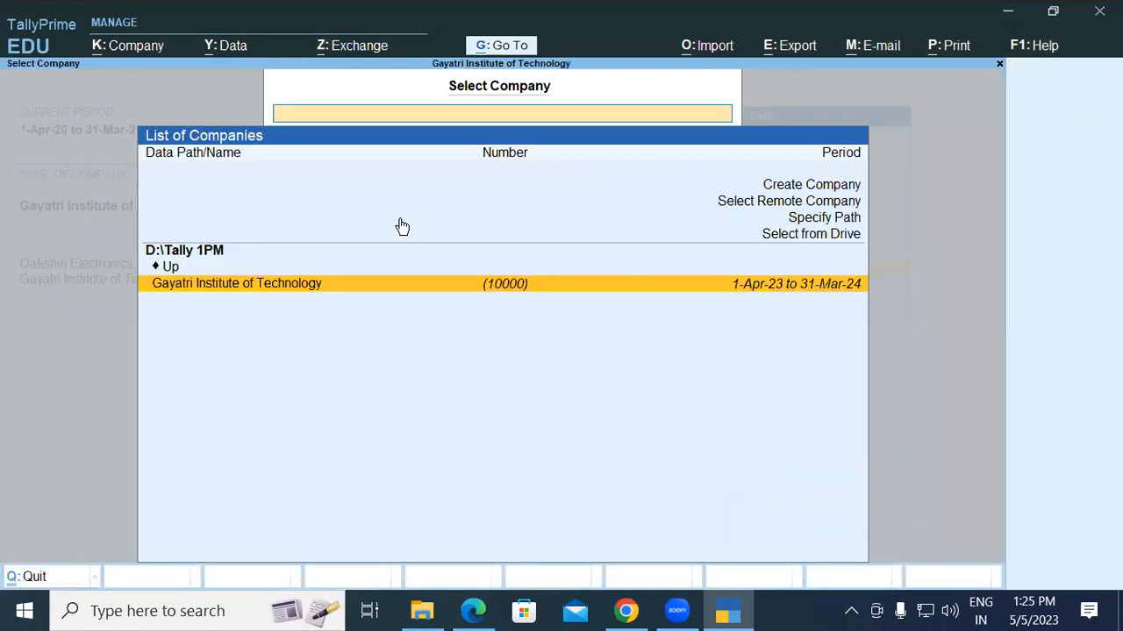
key(Escape)
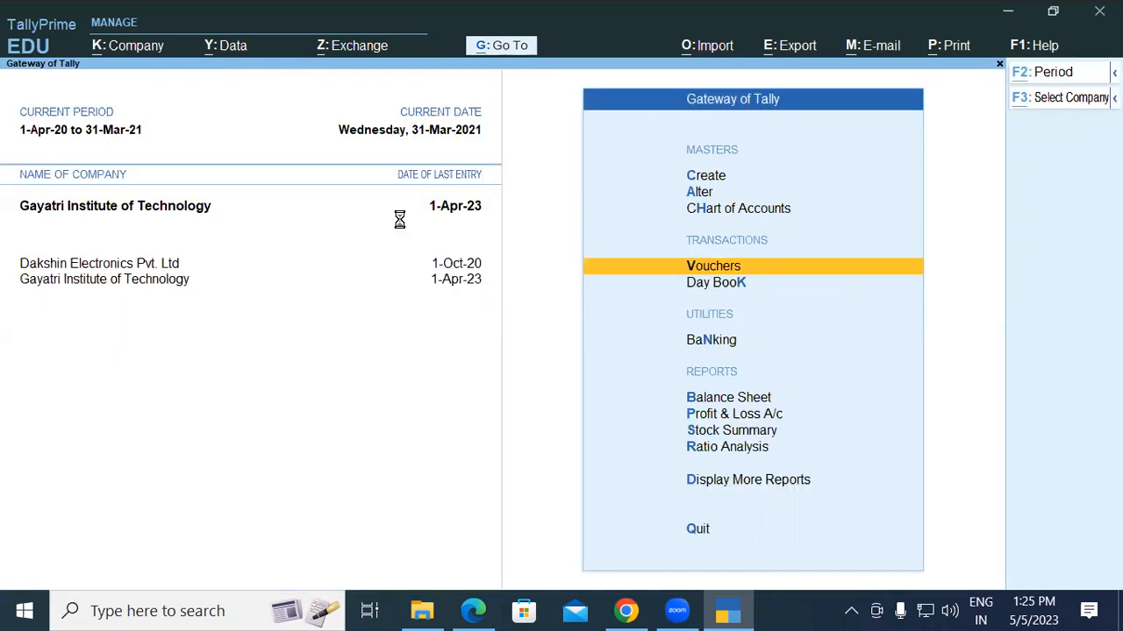
key(alt+F3)
key(Escape)
Set the accounting period of Gayatri Institute of Technology from 1-4-2023 to 31-3-2024.
key(alt+F2)
text(01/)
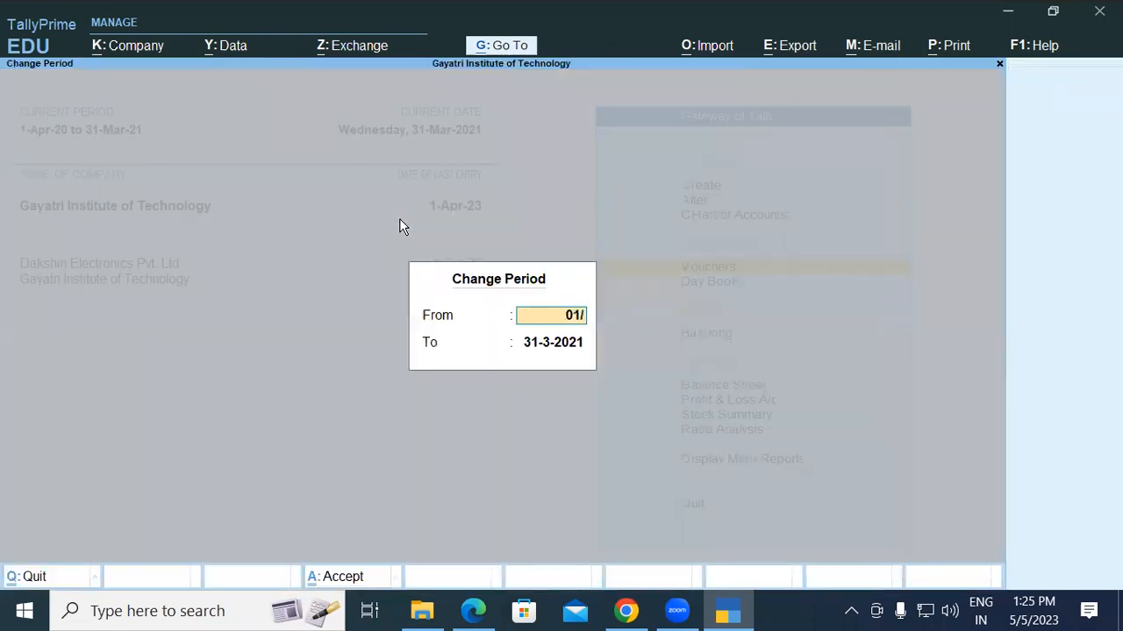
text(4/2023)
key(Return)
text(31)
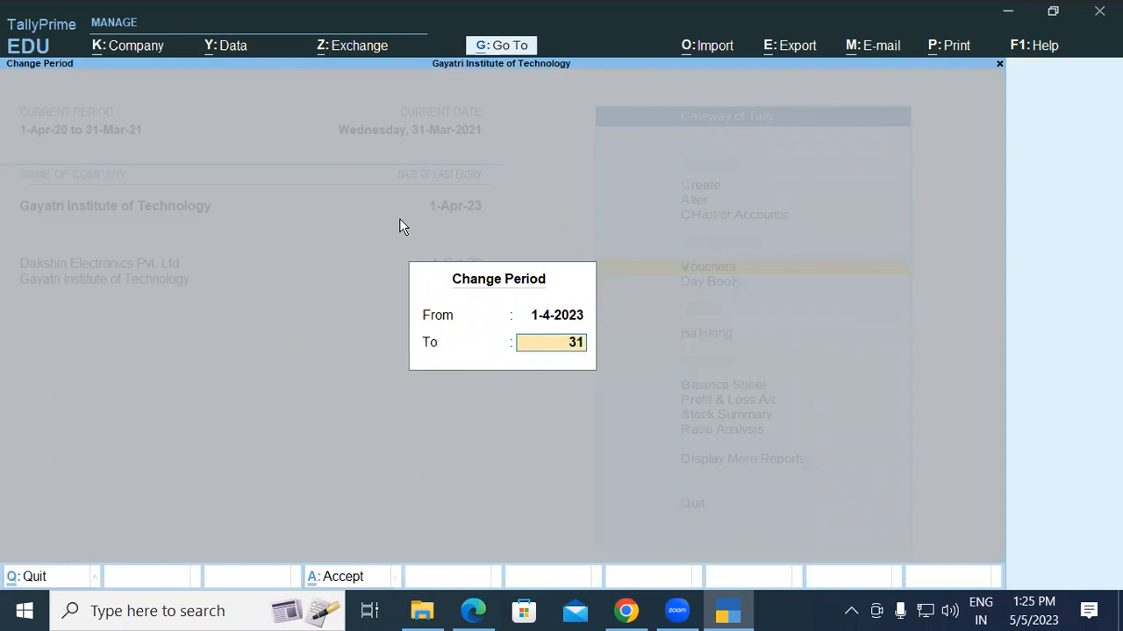
text(/03/2024)
key(Return)
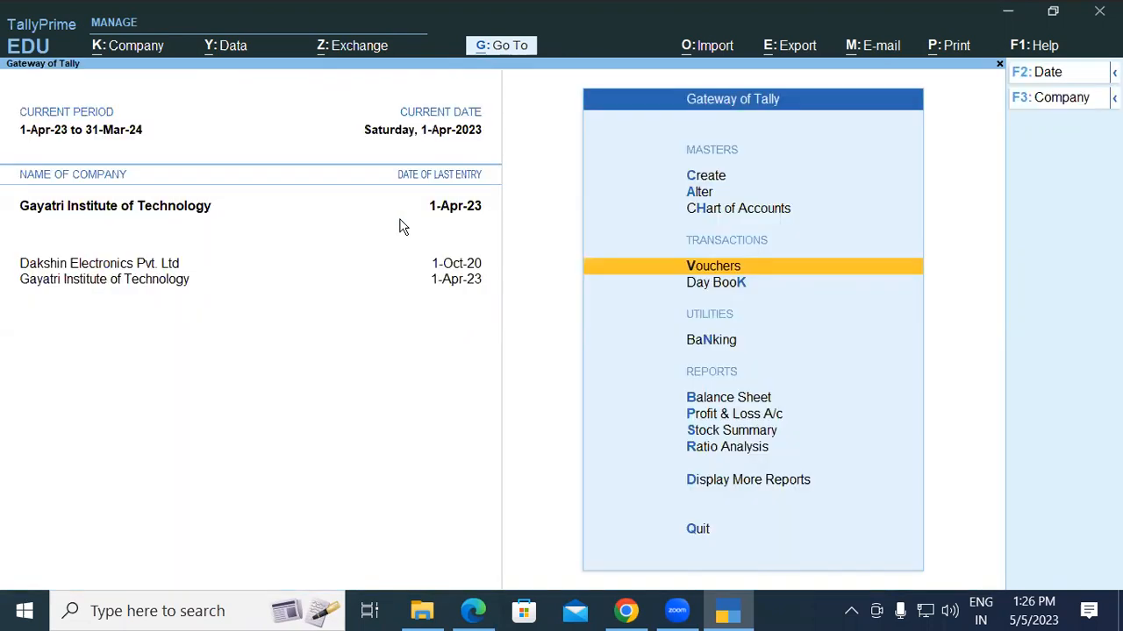
Start a Contra voucher and credit the Cash ledger with 2,00,000.
key(Return)
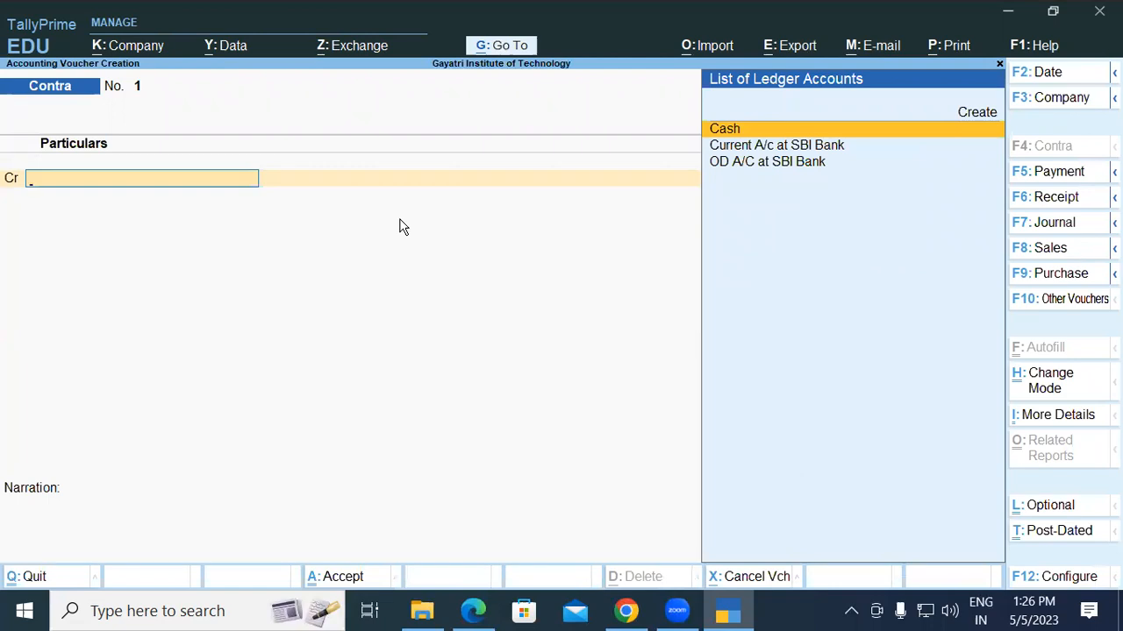
key(Return)
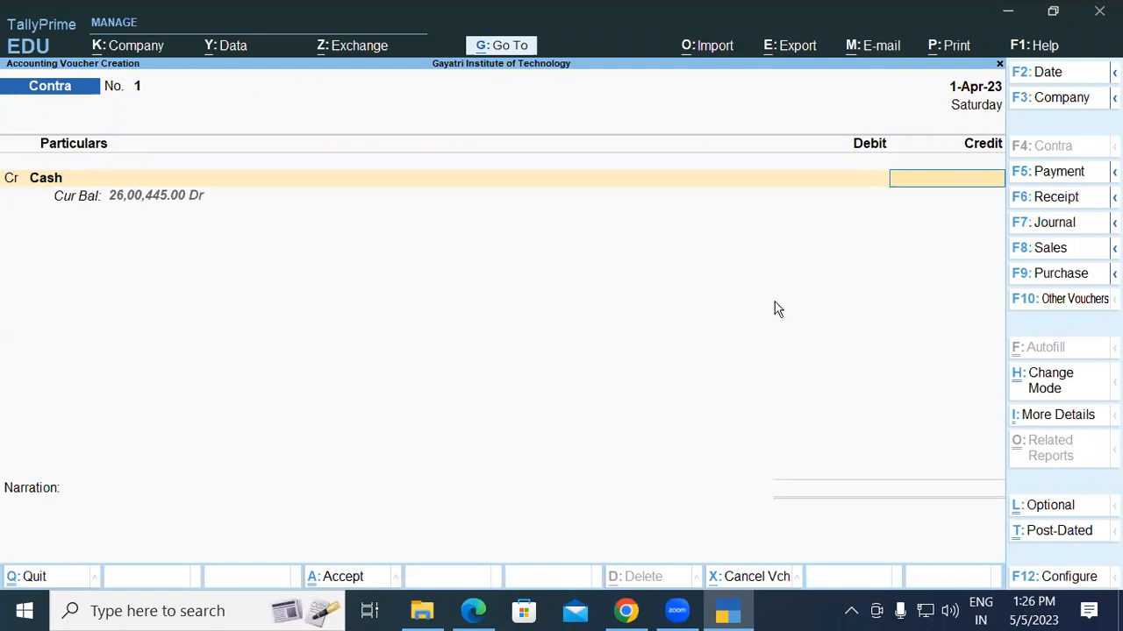
text(200000)
key(Return)
key(Return)
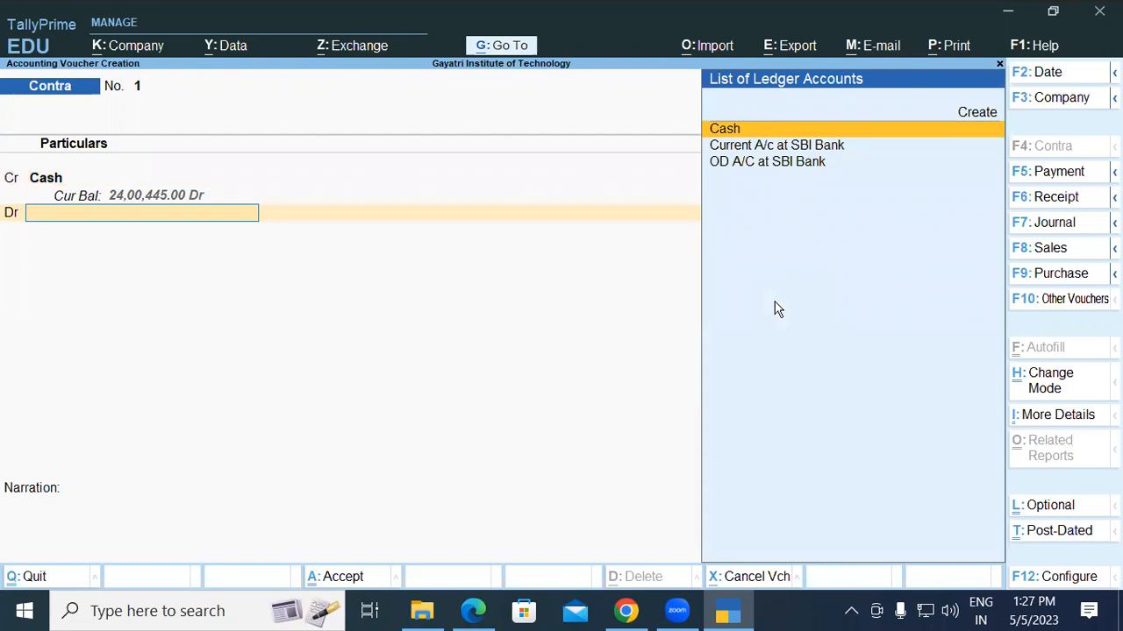
Debit Current A/c at SBI Bank with 2,00,000 in the Contra voucher and proceed to its bank allocation.
text(Sbi)
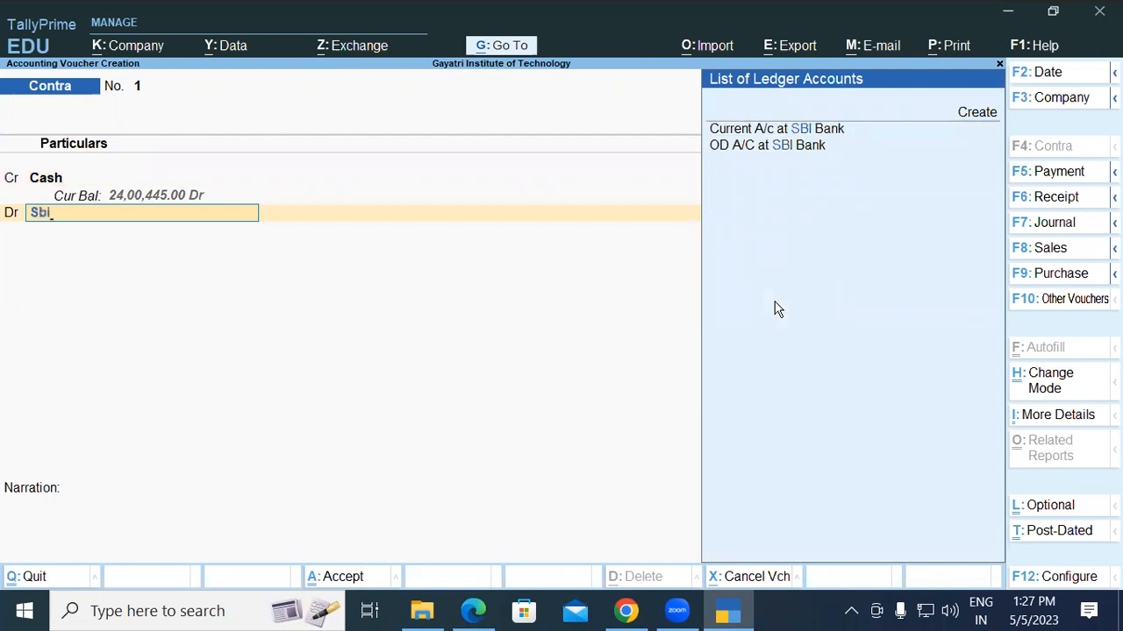
key(Down)
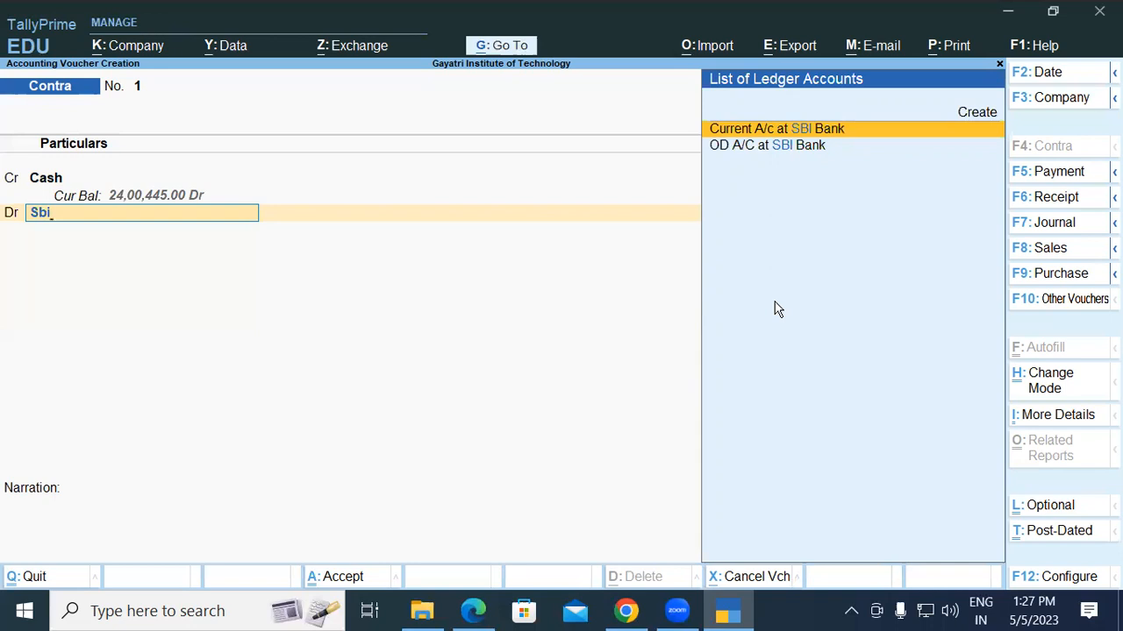
key(Return)
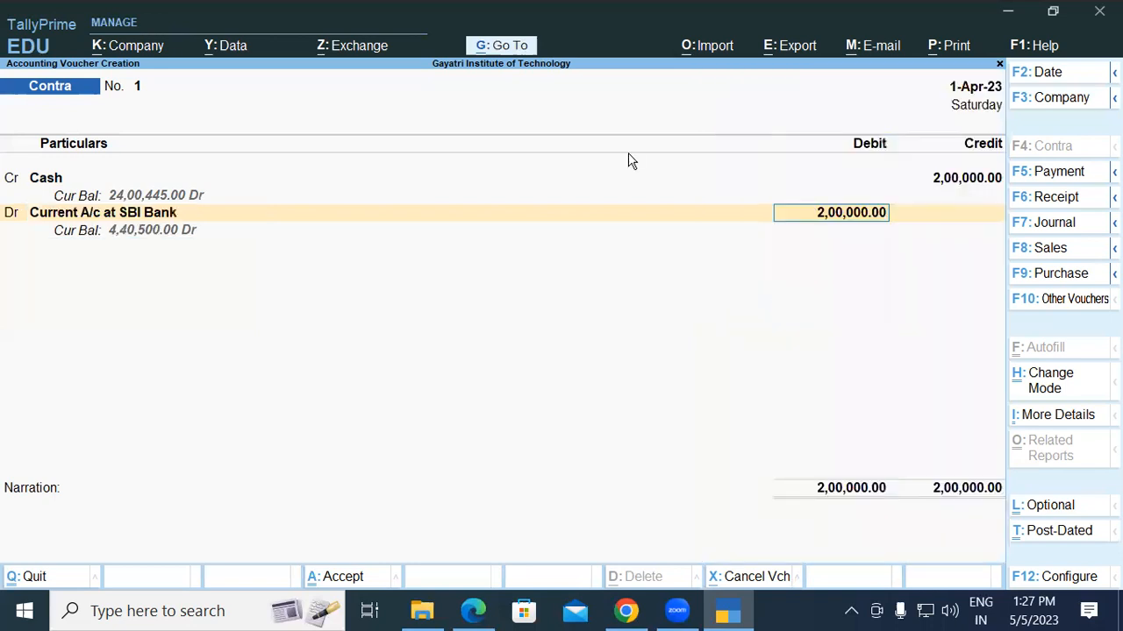
key(Return)
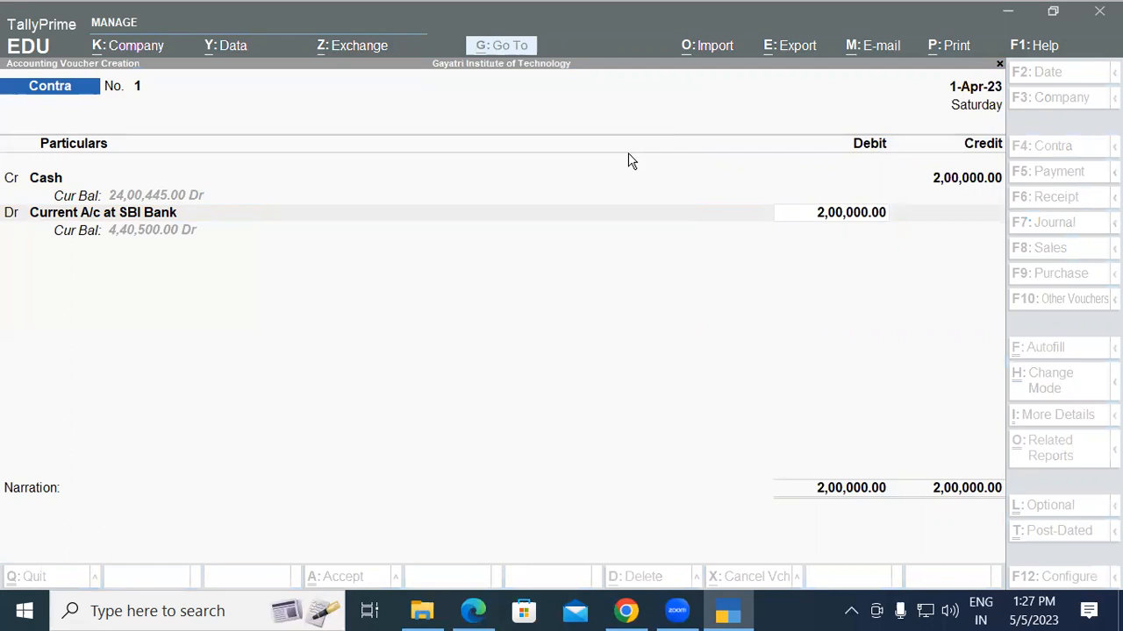
click(838, 217)
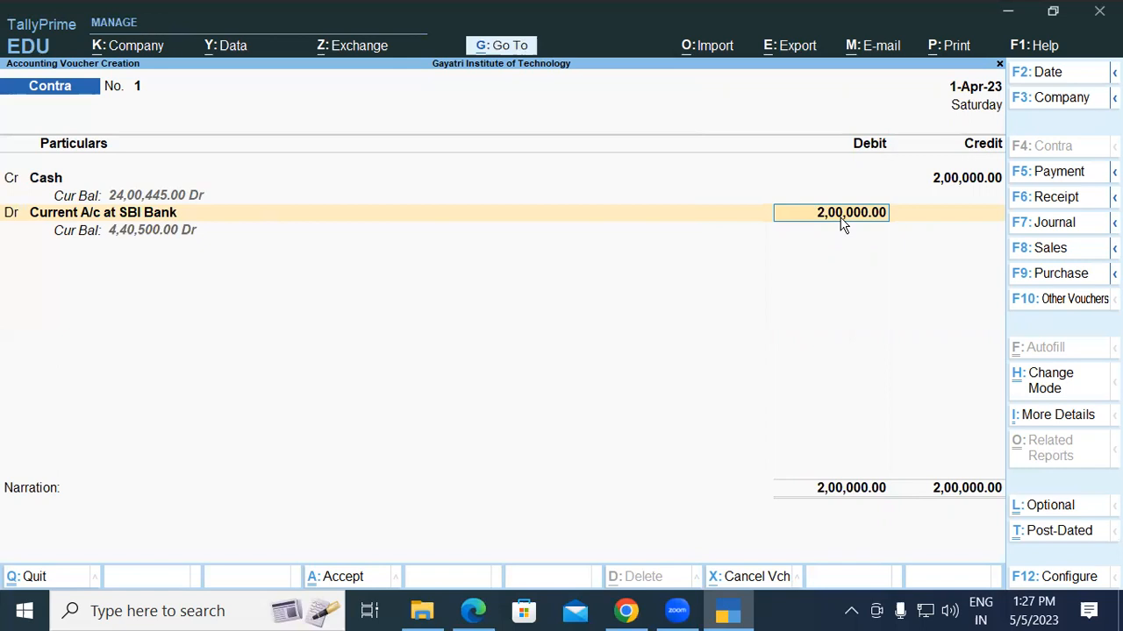
key(Return)
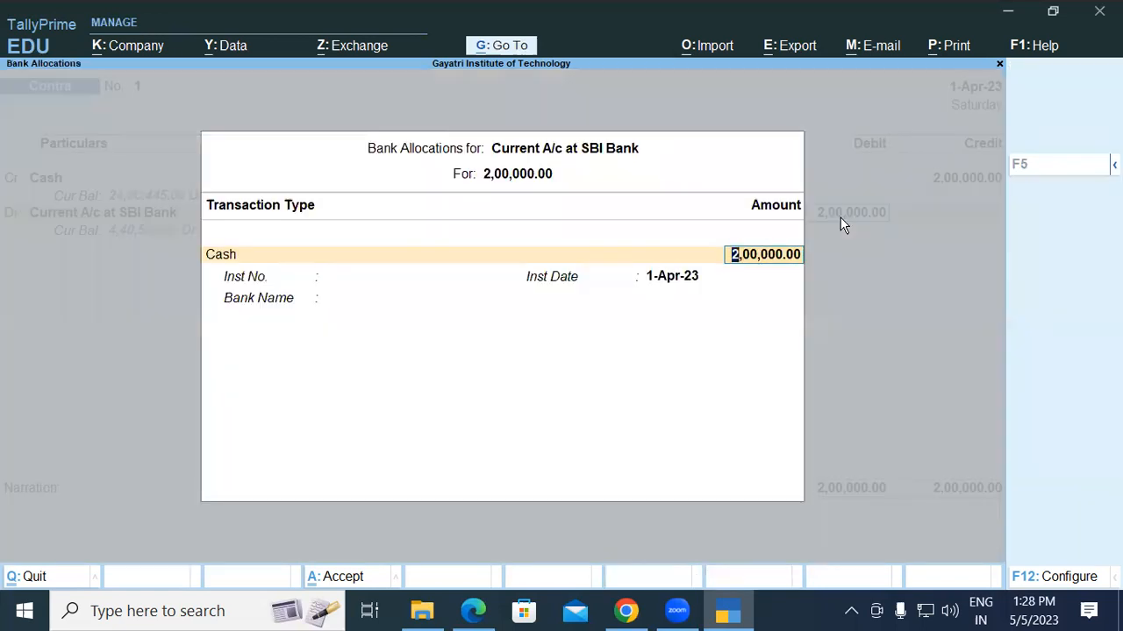
Allocate the 2,00,000 as Cash and enter its denominations: 50 notes of 2000 and 200 notes of 500.
key(Return)
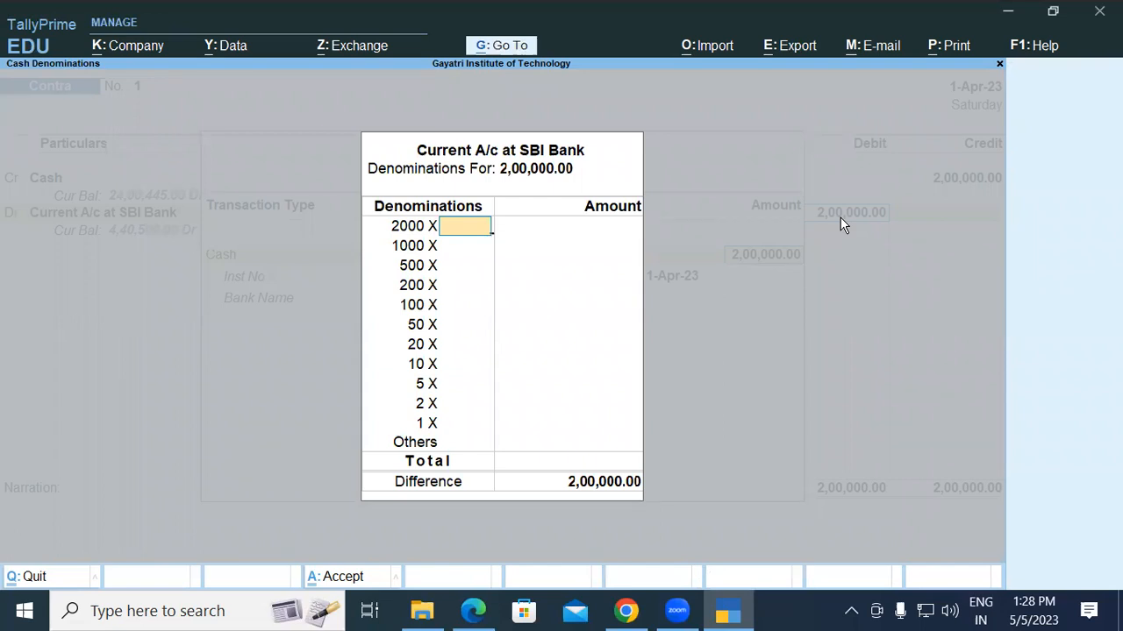
text(50)
key(Return)
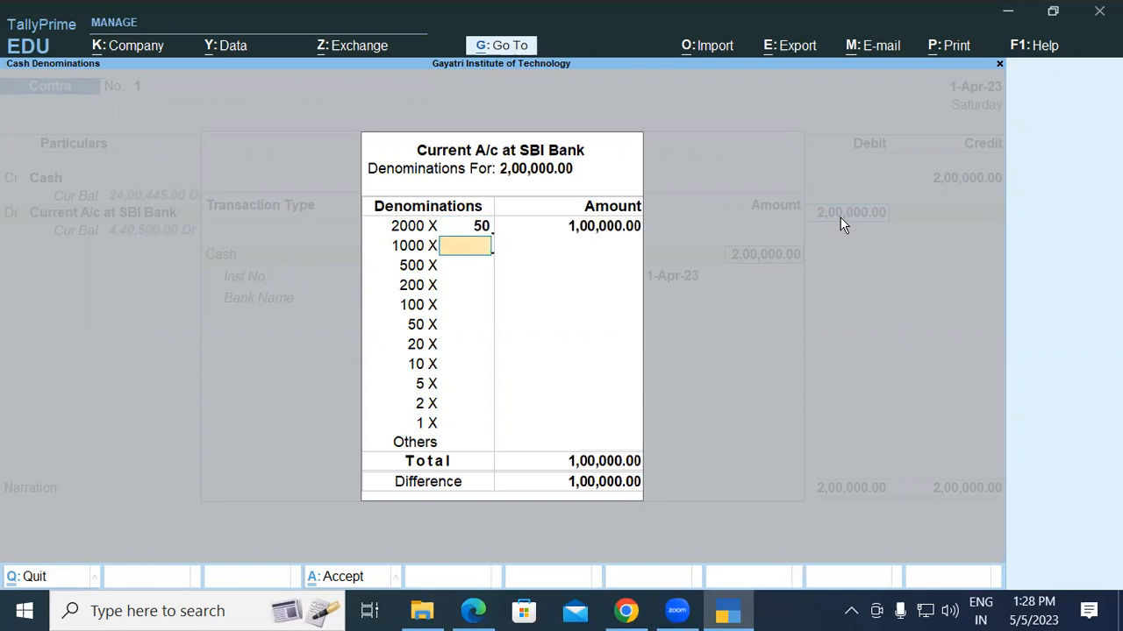
key(Return)
text(200)
key(Return)
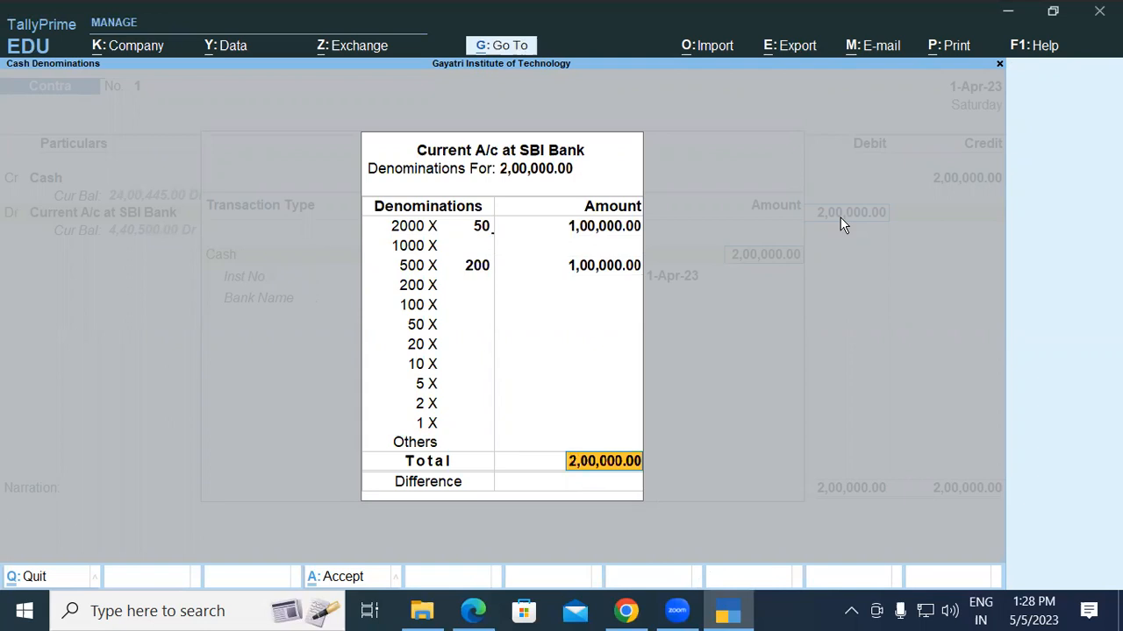
key(Return)
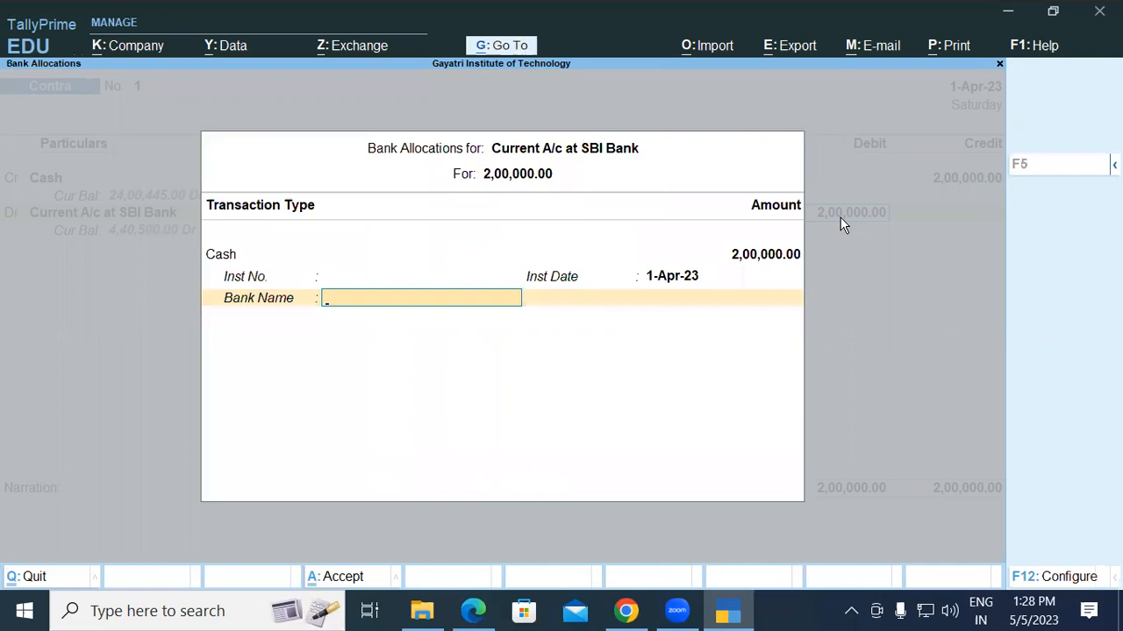
Complete the bank allocation without a bank name and accept the Contra voucher with an empty narration.
key(Return)
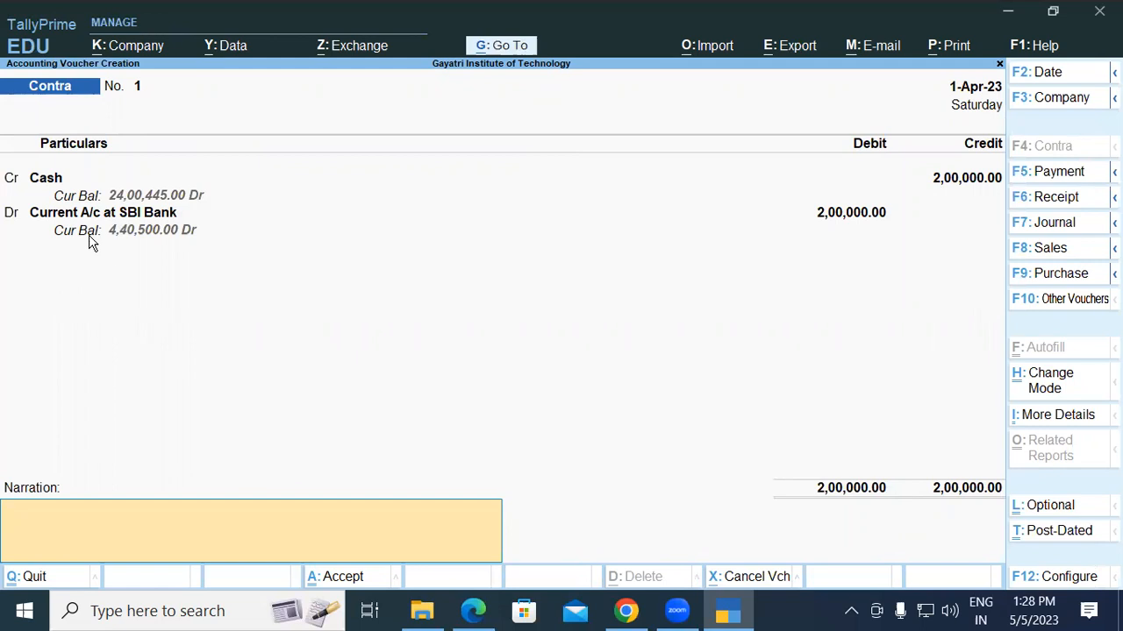
key(Return)
key(Return)
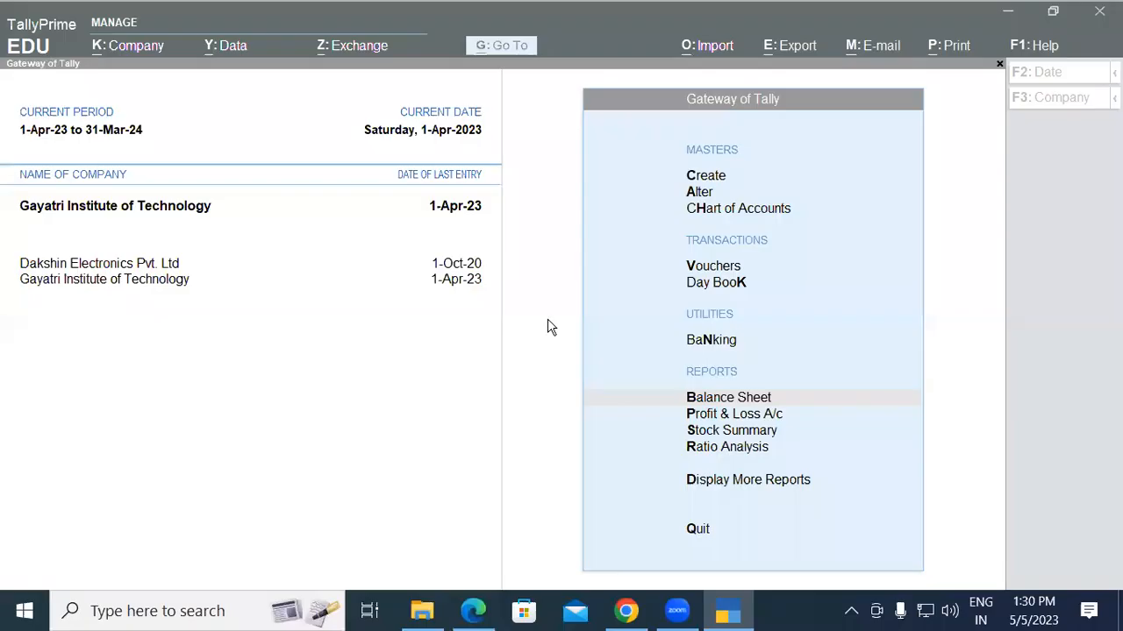
click(548, 328)
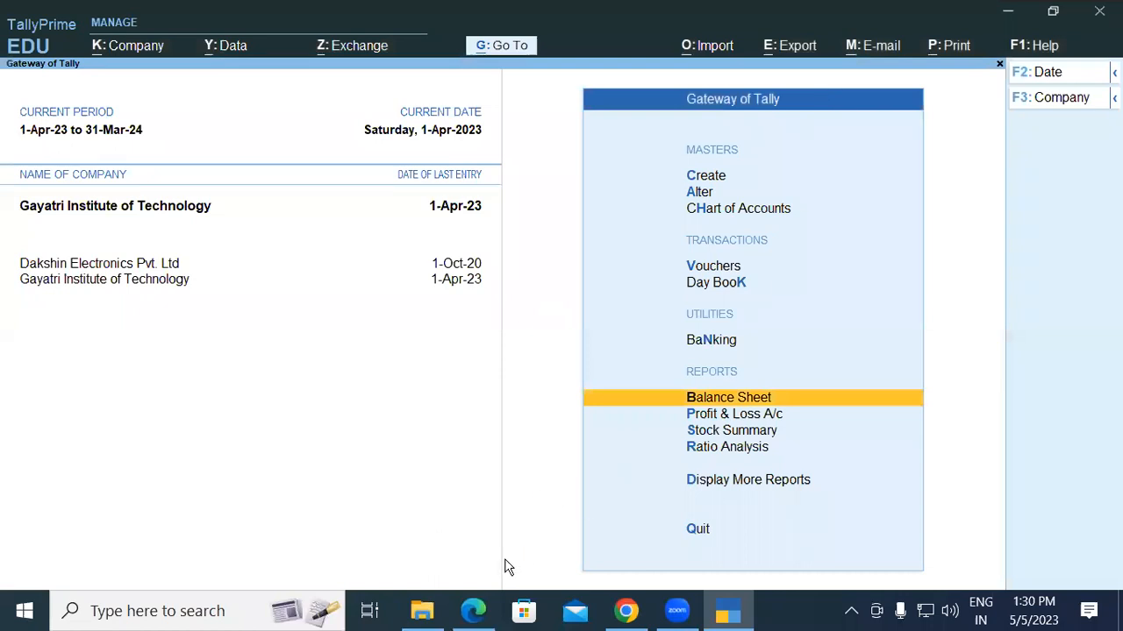
Switch to the Tally Prime PDF and review the remaining Contra voucher steps down to the second example on page 41.
click(471, 611)
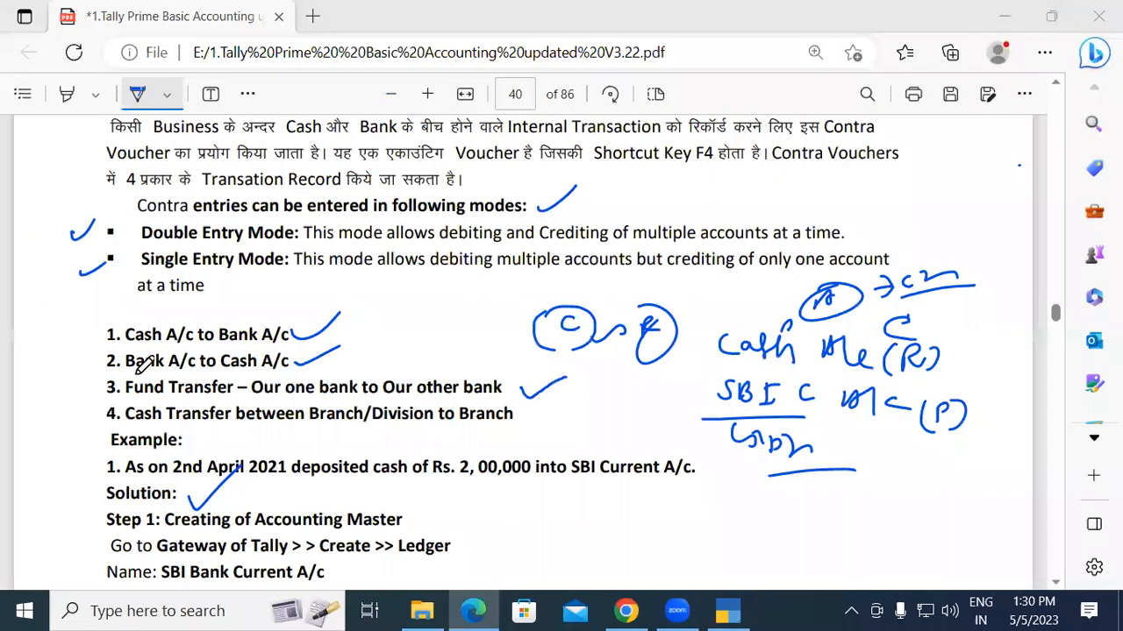
click(1055, 582)
scroll(1058, 586, down, 6)
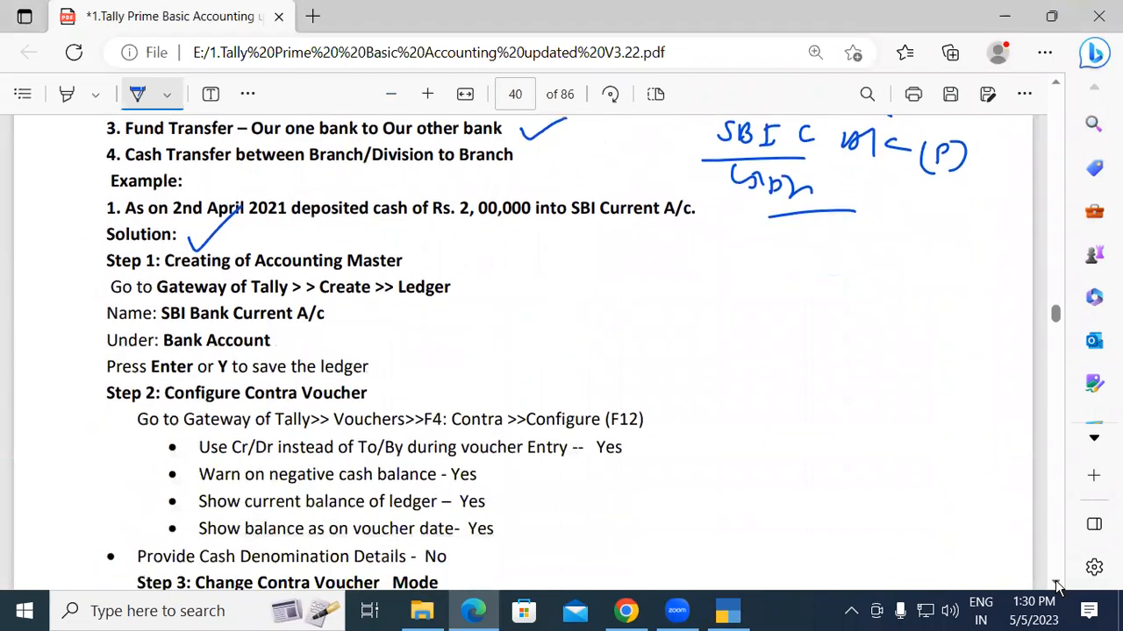
scroll(1058, 586, down, 5)
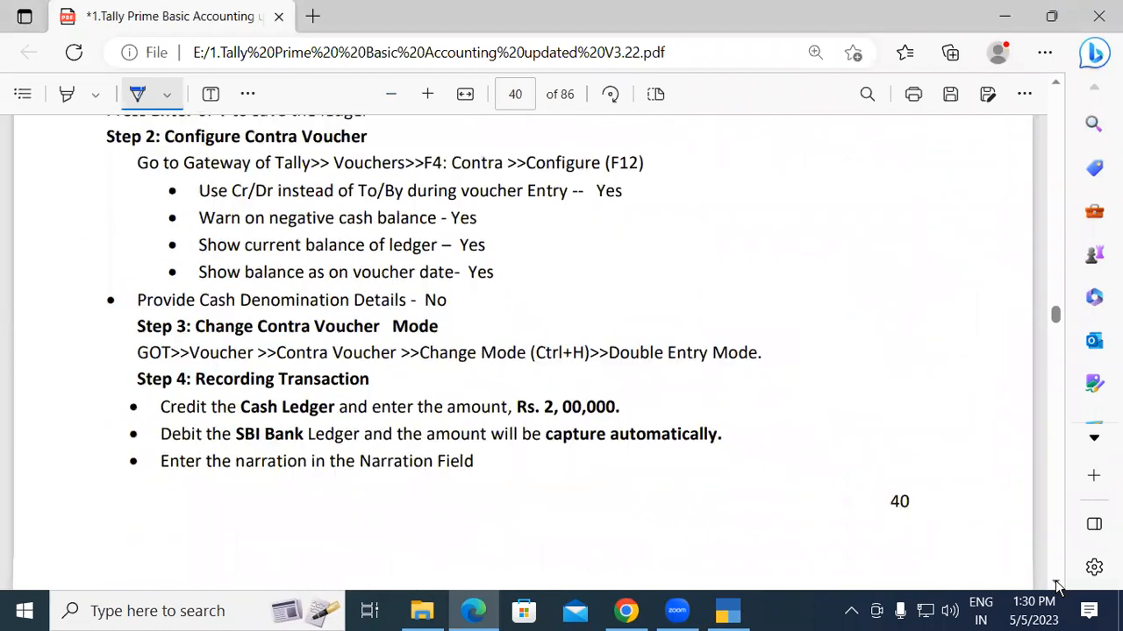
scroll(1058, 586, down, 7)
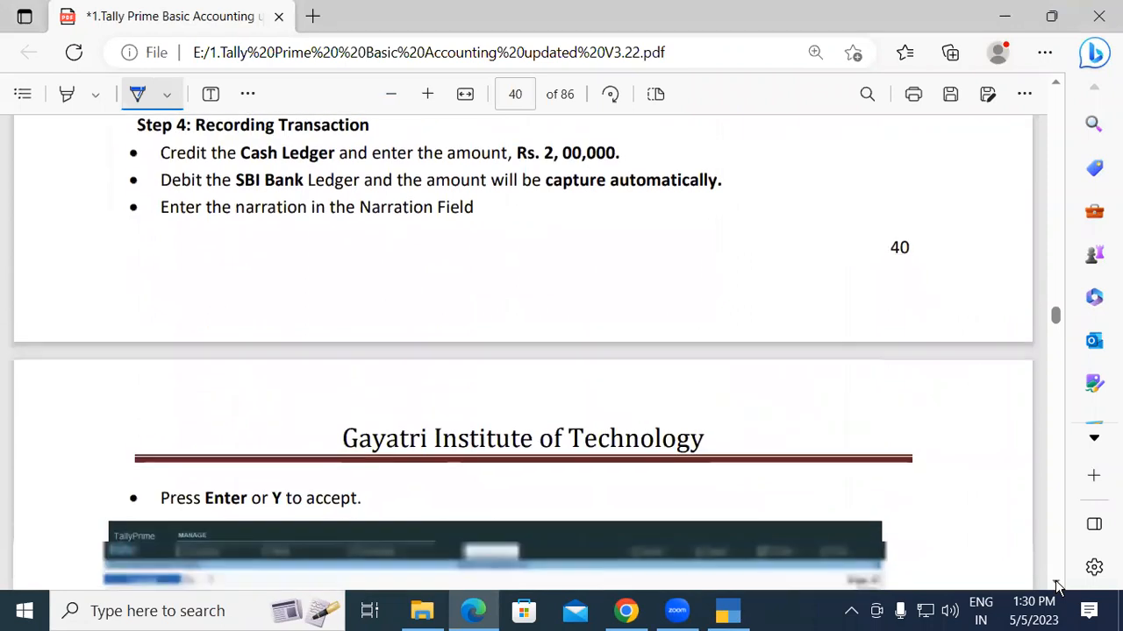
scroll(1057, 586, down, 5)
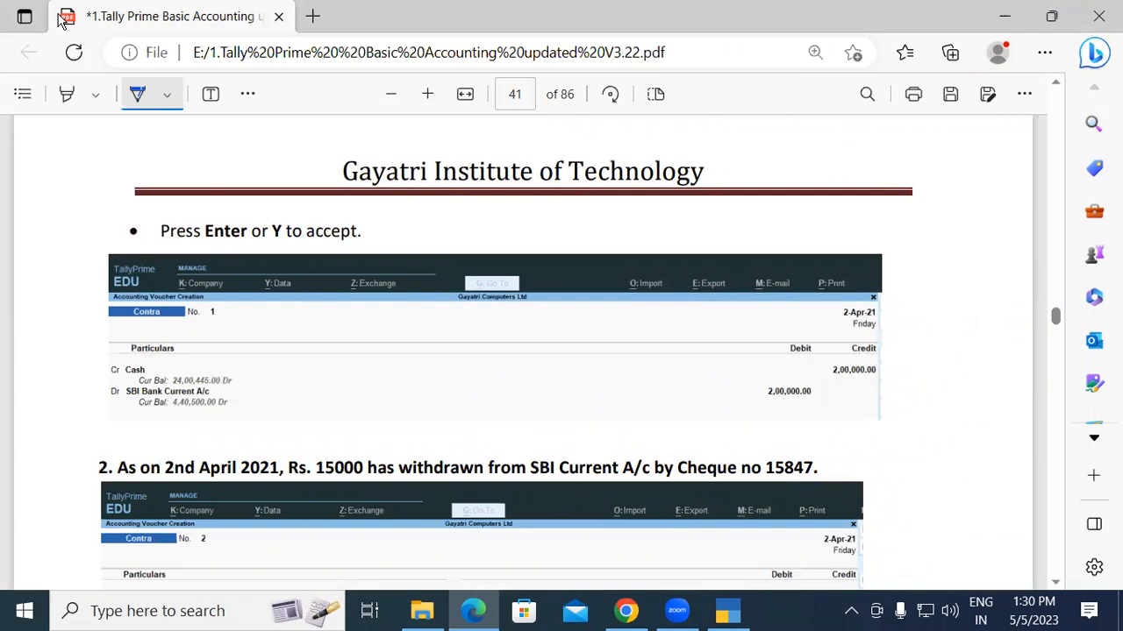
key(alt+Tab)
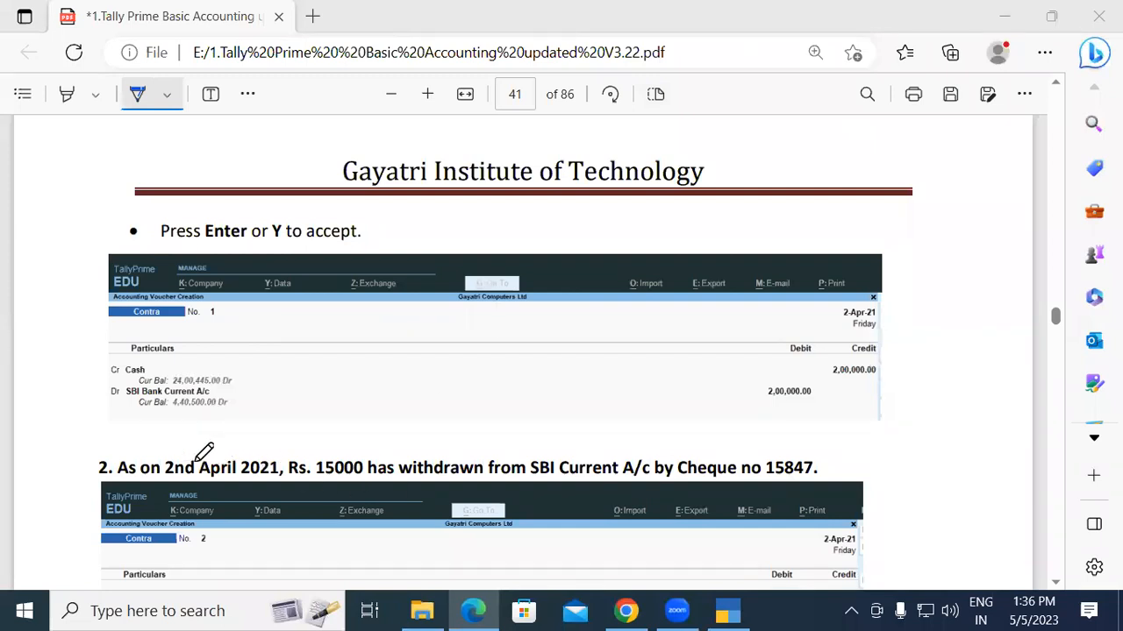
Mark the date, the Rs. 15000 amount and SBI in the second example with pen strokes, and circle its cheque number.
mouse_move(176, 454)
mouse_down()
mouse_move(213, 439)
mouse_move(256, 451)
mouse_up()
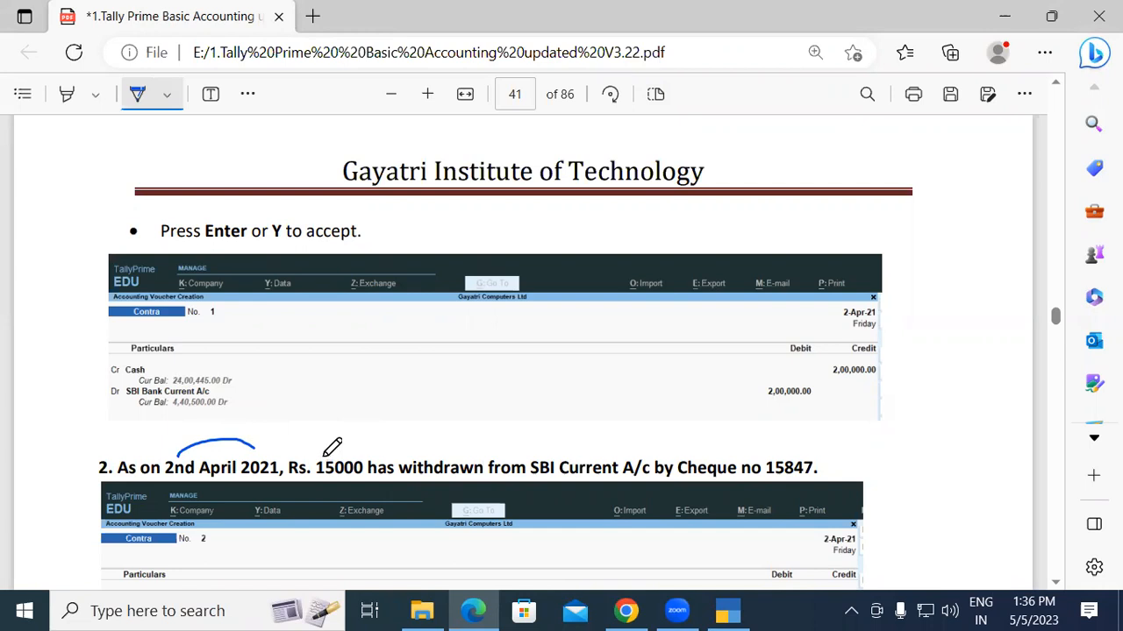
mouse_move(325, 456)
mouse_down()
mouse_move(344, 445)
mouse_move(357, 454)
mouse_up()
drag(542, 456, 579, 443)
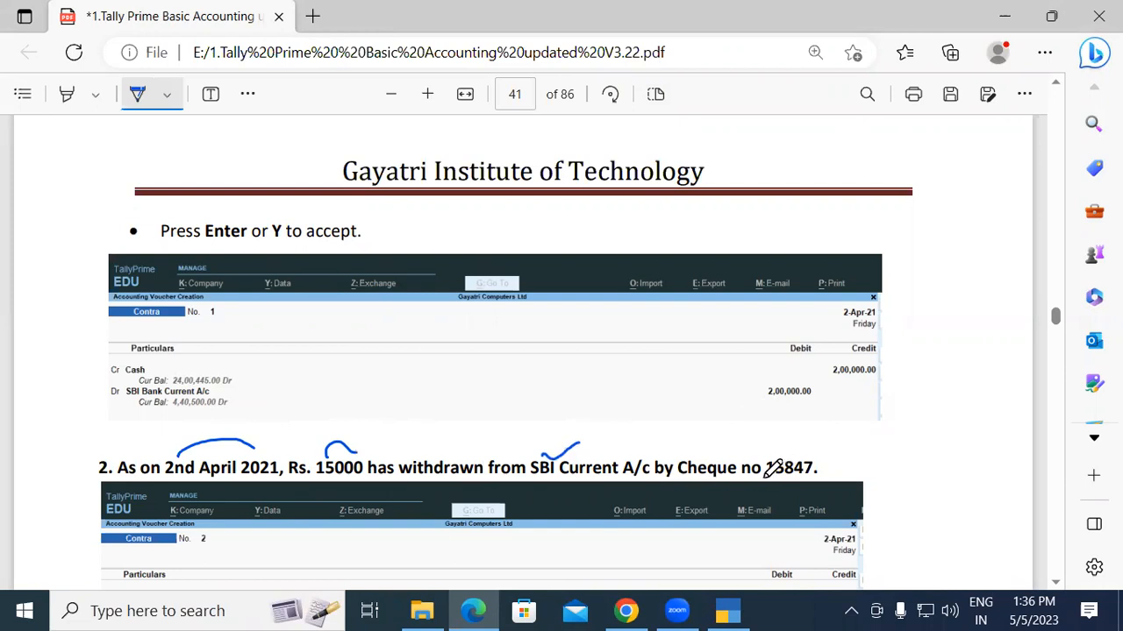
mouse_move(765, 476)
mouse_down()
mouse_move(794, 478)
mouse_move(823, 460)
mouse_move(811, 447)
mouse_move(761, 448)
mouse_move(768, 476)
mouse_up()
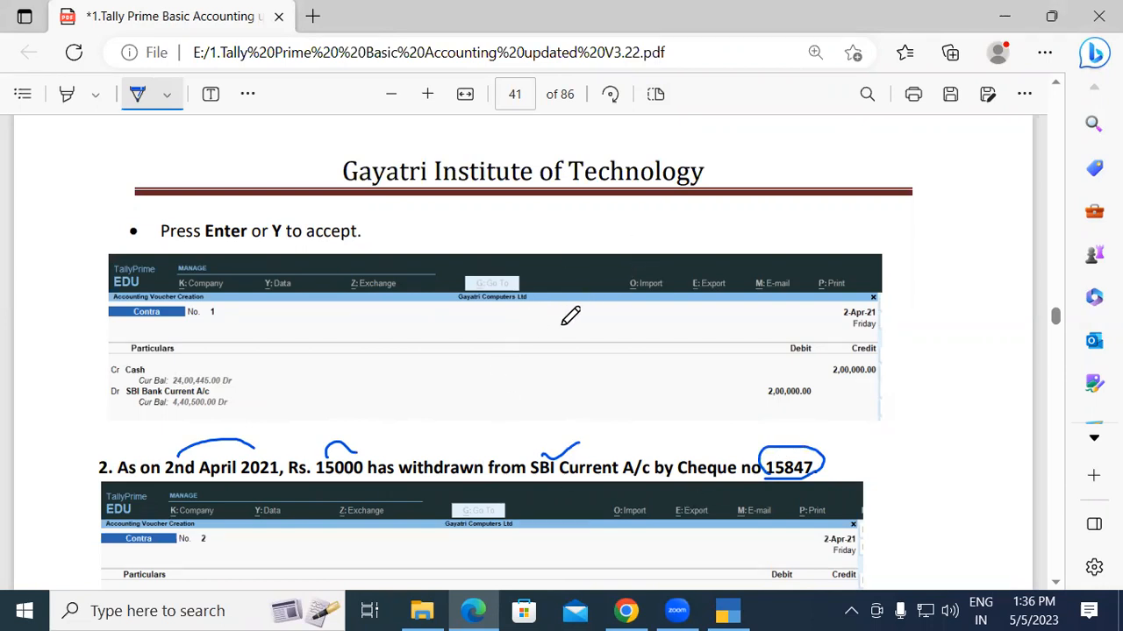
Handwrite notes above the second example marking Cash A/C (R) as Dr and SBI C A/C as Cr by cheque, with arrows.
mouse_move(566, 323)
mouse_down()
mouse_move(561, 340)
mouse_move(635, 315)
mouse_move(659, 326)
mouse_move(707, 315)
mouse_move(719, 332)
mouse_move(740, 318)
mouse_move(775, 326)
mouse_move(777, 349)
mouse_up()
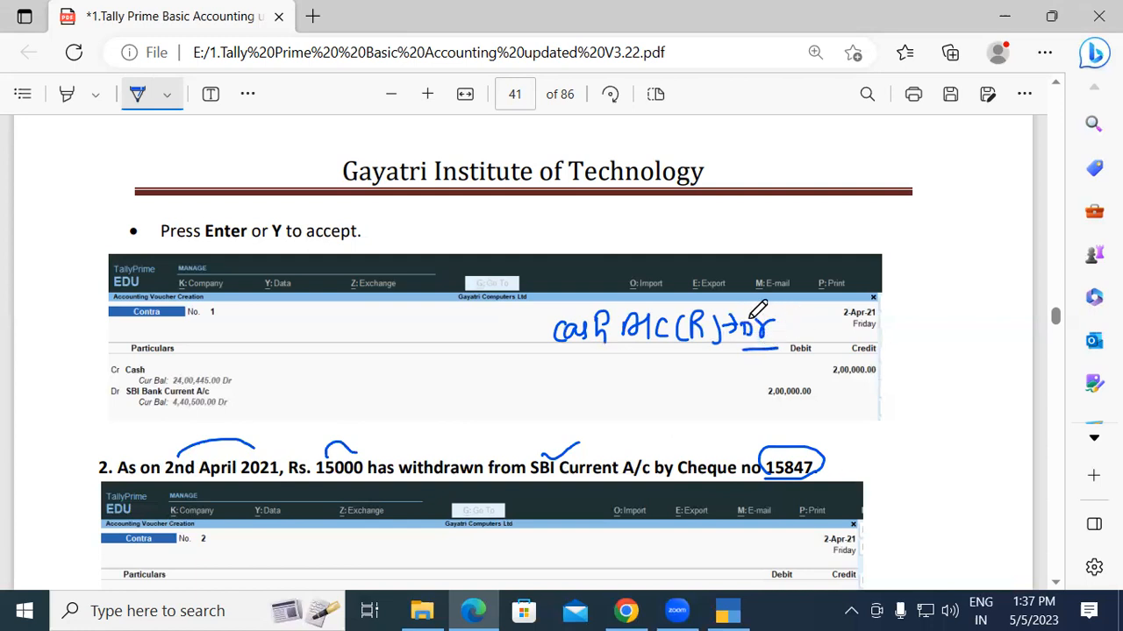
mouse_move(569, 371)
mouse_down()
mouse_move(580, 349)
mouse_move(568, 375)
mouse_move(592, 360)
mouse_move(655, 373)
mouse_move(685, 363)
mouse_move(686, 377)
mouse_move(799, 387)
mouse_up()
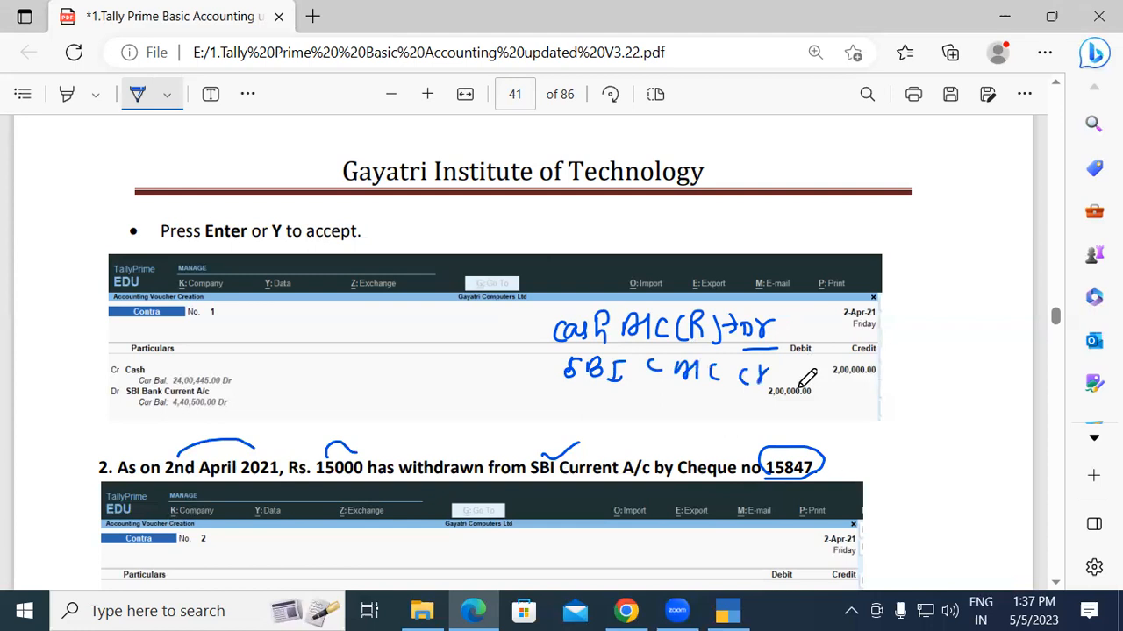
drag(595, 405, 796, 406)
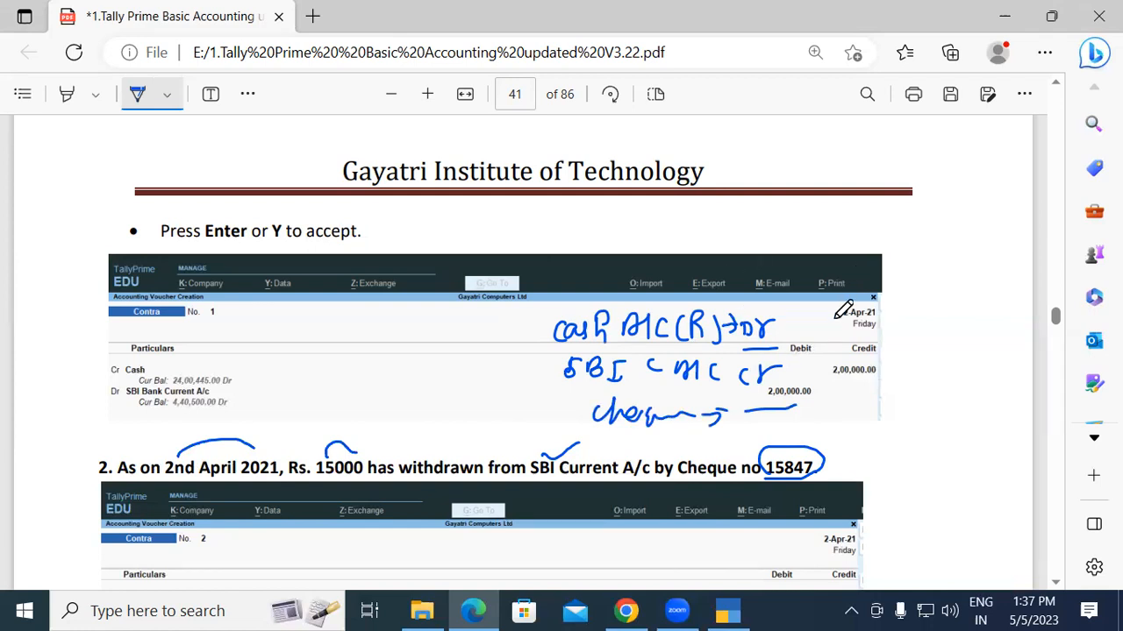
drag(806, 324, 849, 331)
drag(782, 372, 830, 371)
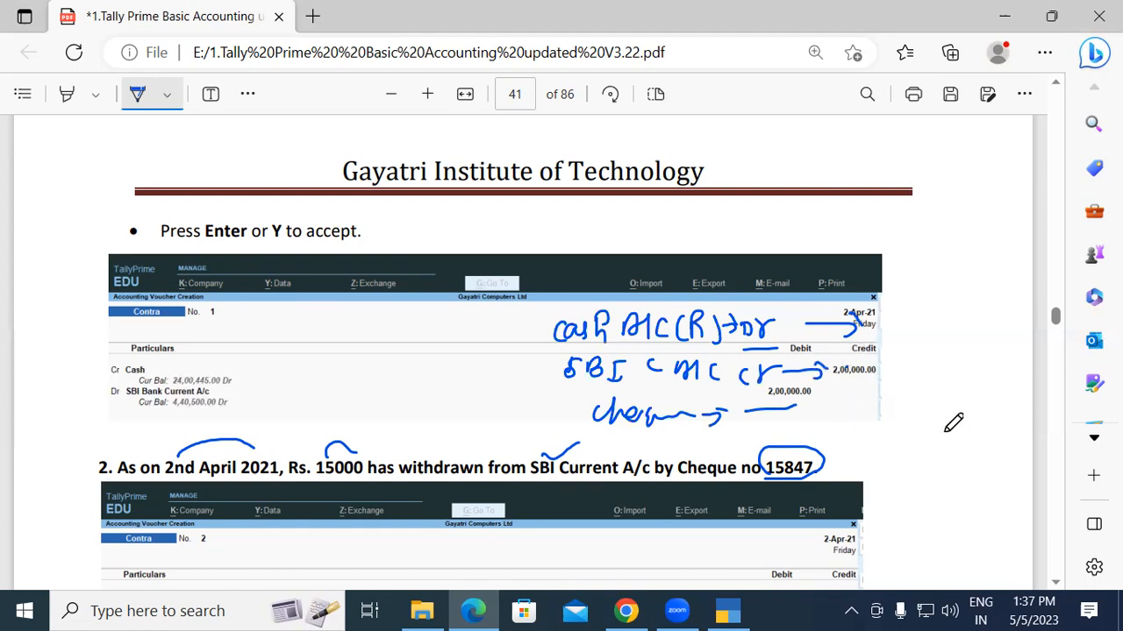
Switch to TallyPrime, open a new Contra voucher and credit Current A/c at SBI Bank with 15,000.
click(729, 612)
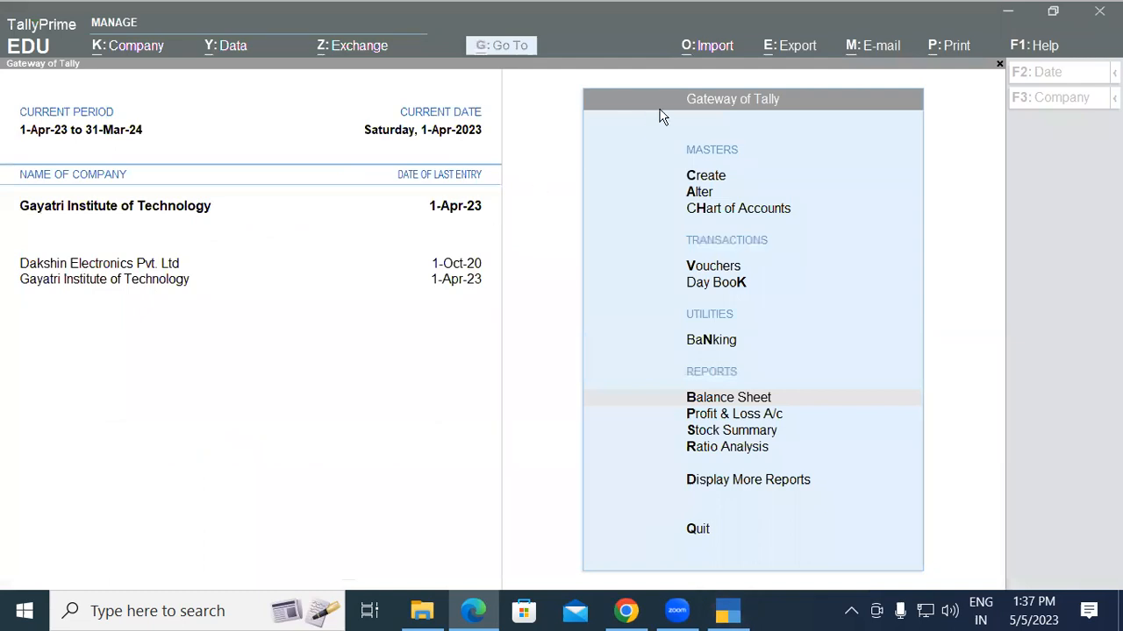
click(709, 266)
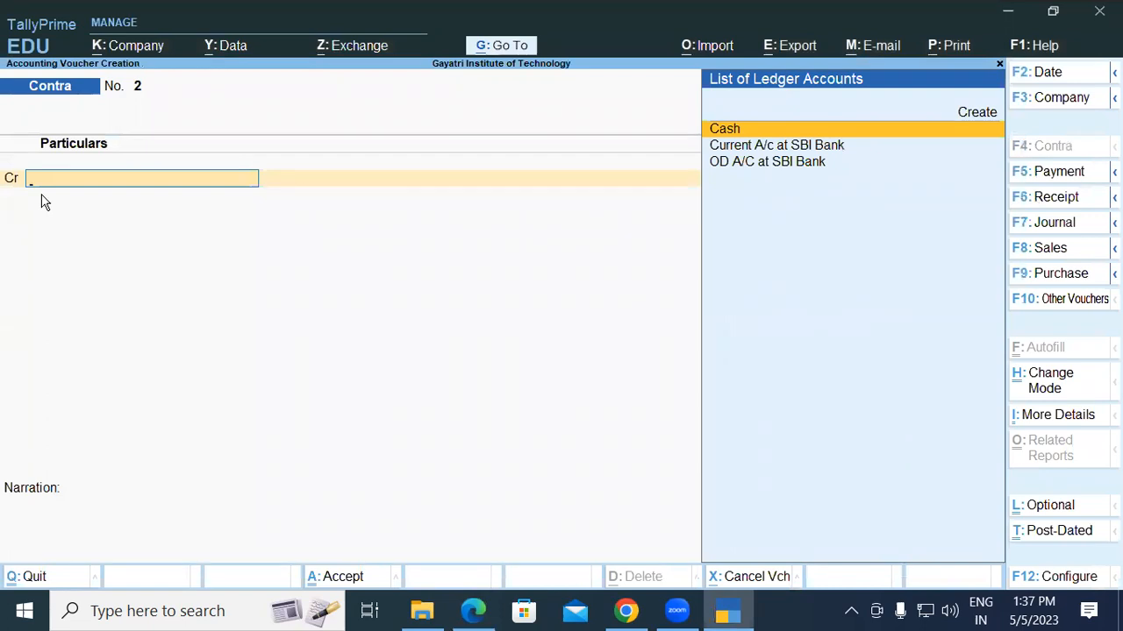
key(Down)
key(Return)
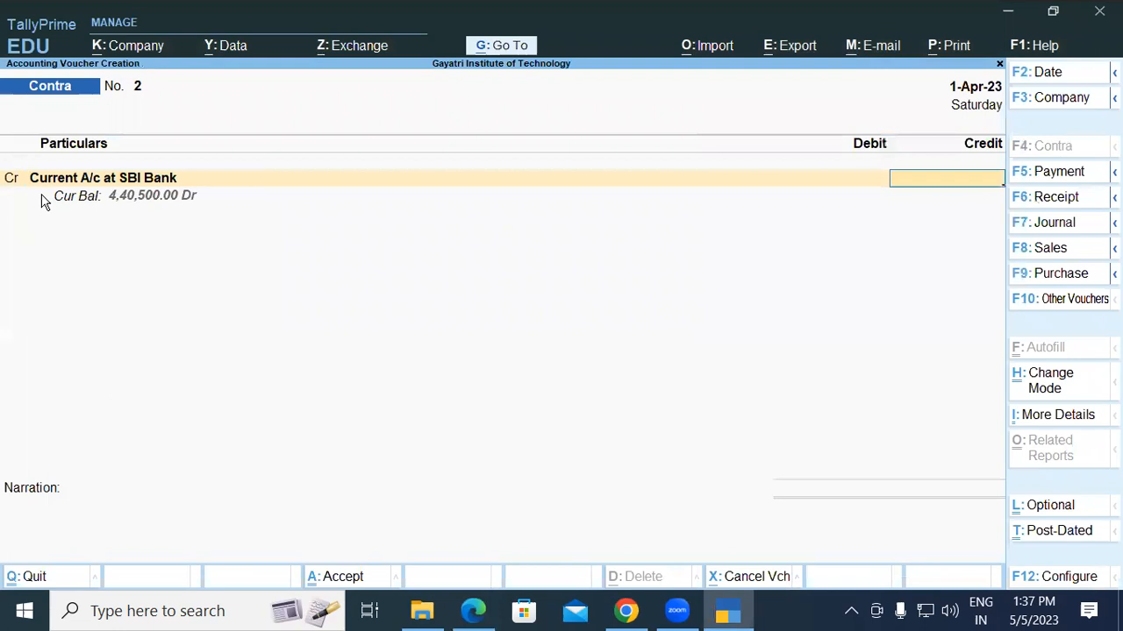
text(15,000)
key(Return)
key(Return)
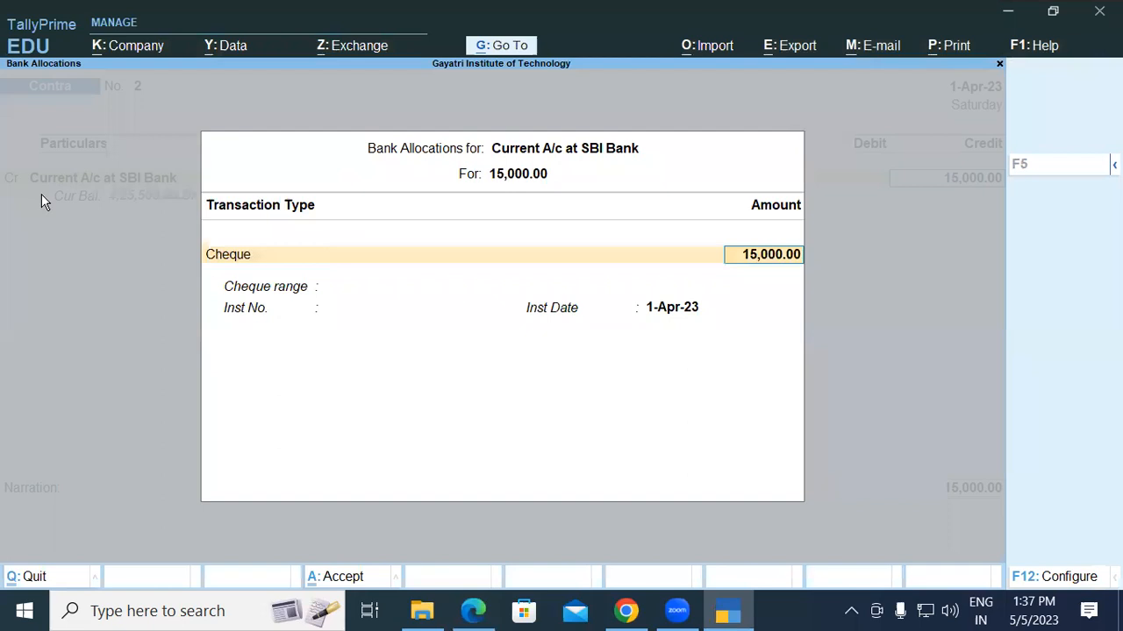
Complete the Cheque bank allocation for 15,000 with cheque range Not Applicable and the example's cheque number as instrument number.
key(Return)
text(1)
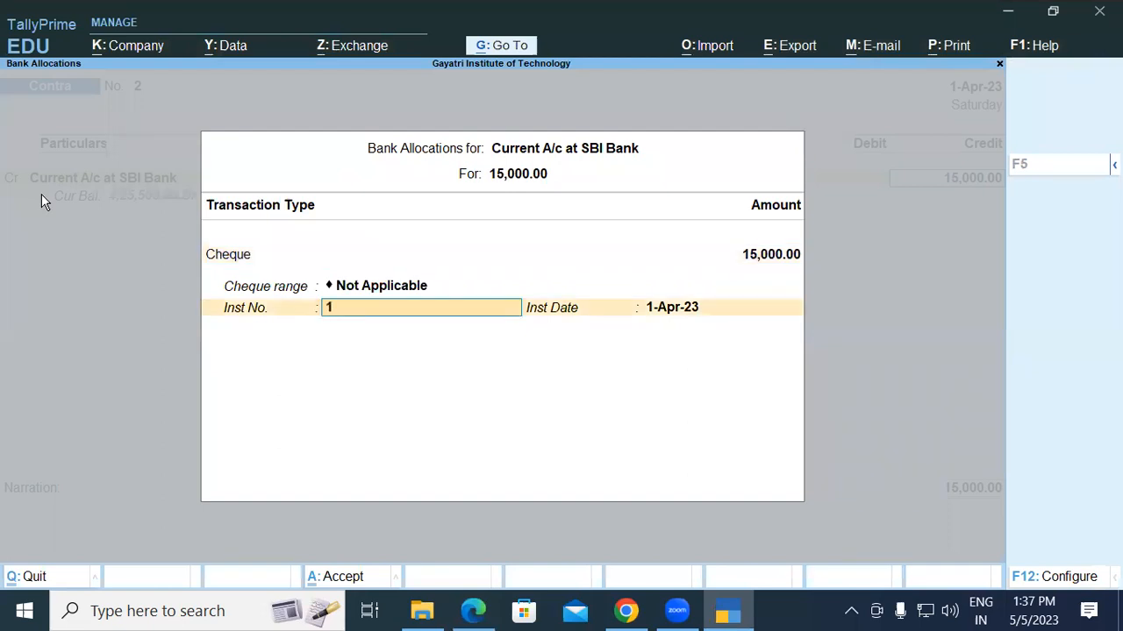
text(5847)
key(Return)
key(Return)
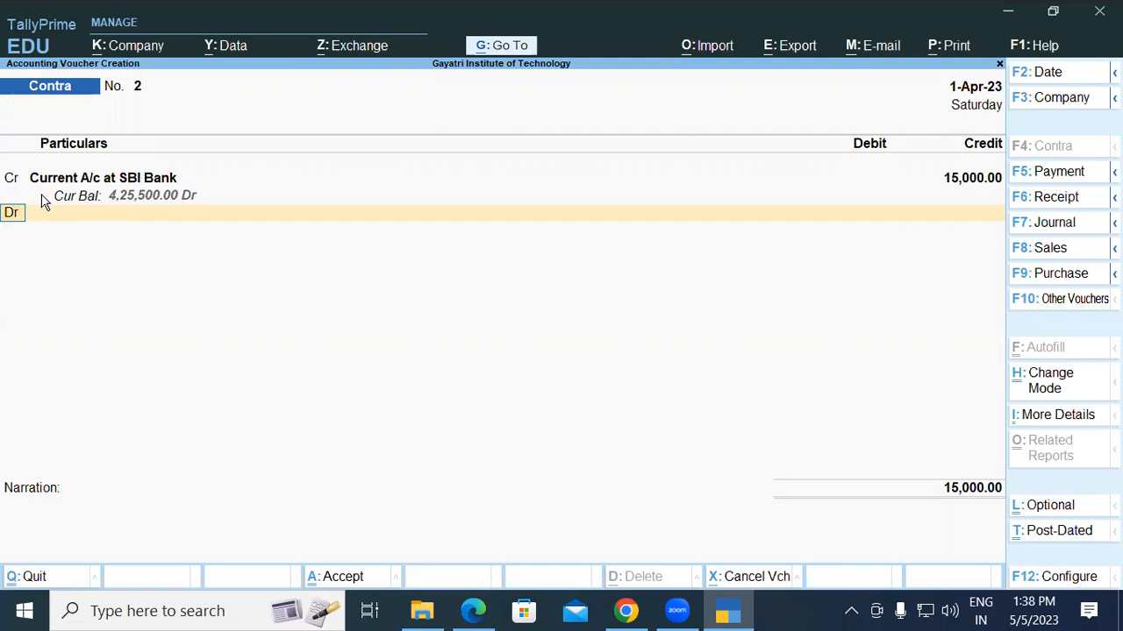
Debit Cash with 15,000 and accept the Contra voucher with an empty narration.
key(Return)
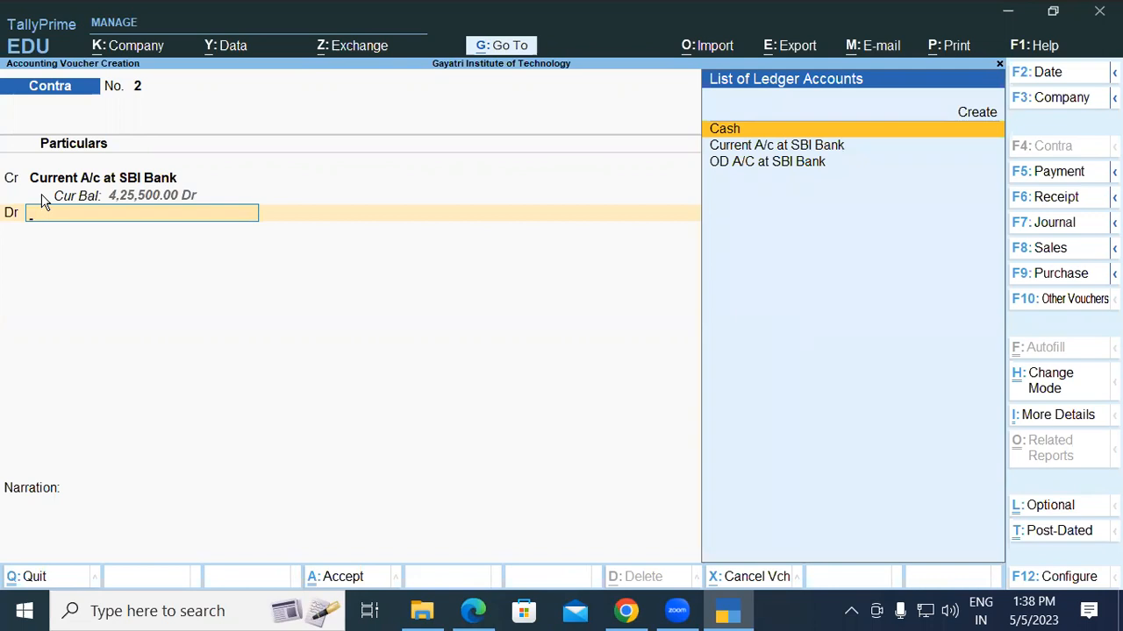
key(Return)
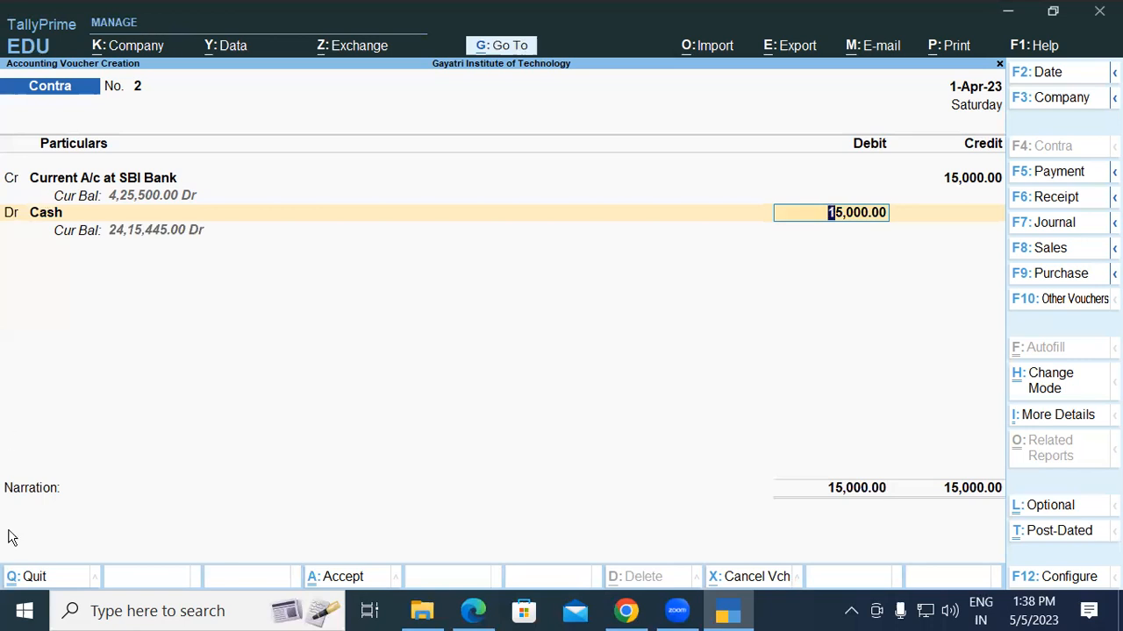
key(Return)
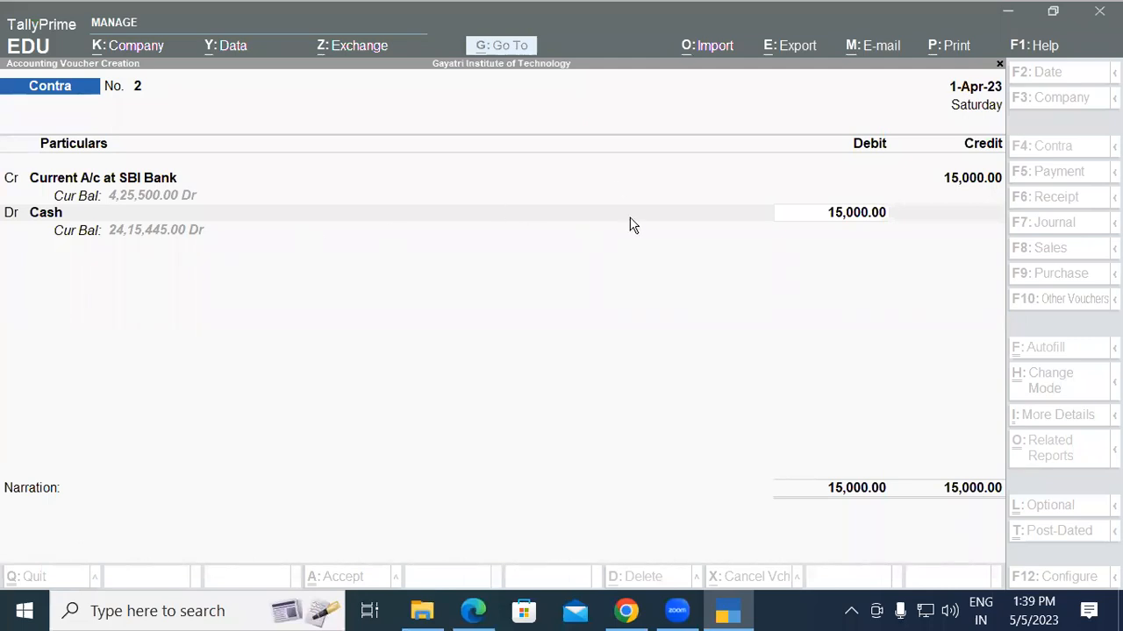
click(827, 220)
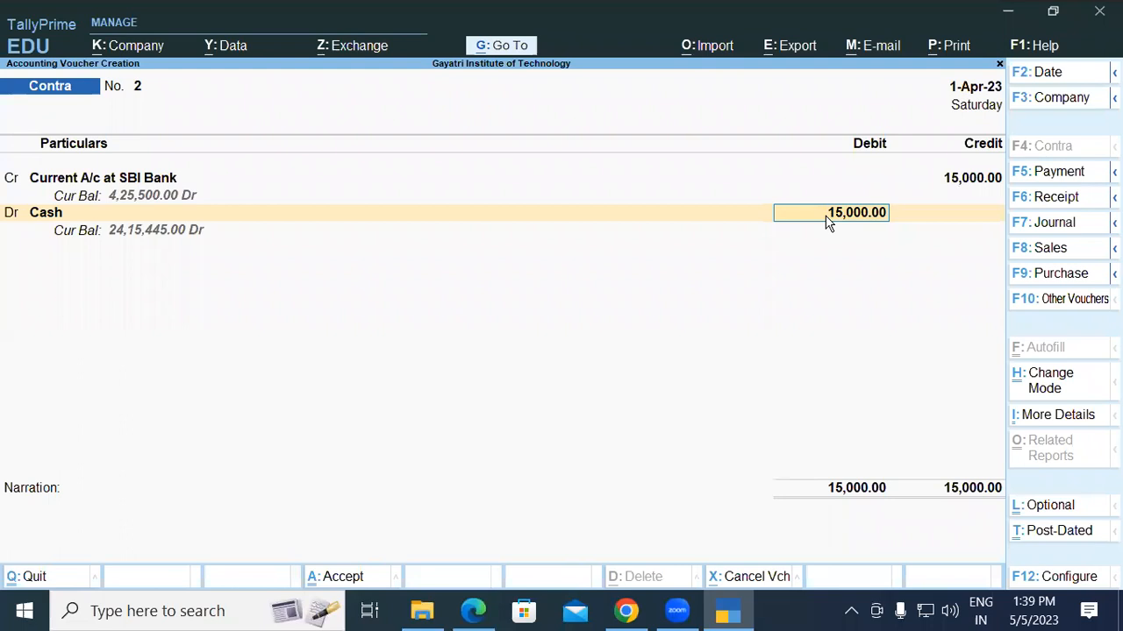
key(Return)
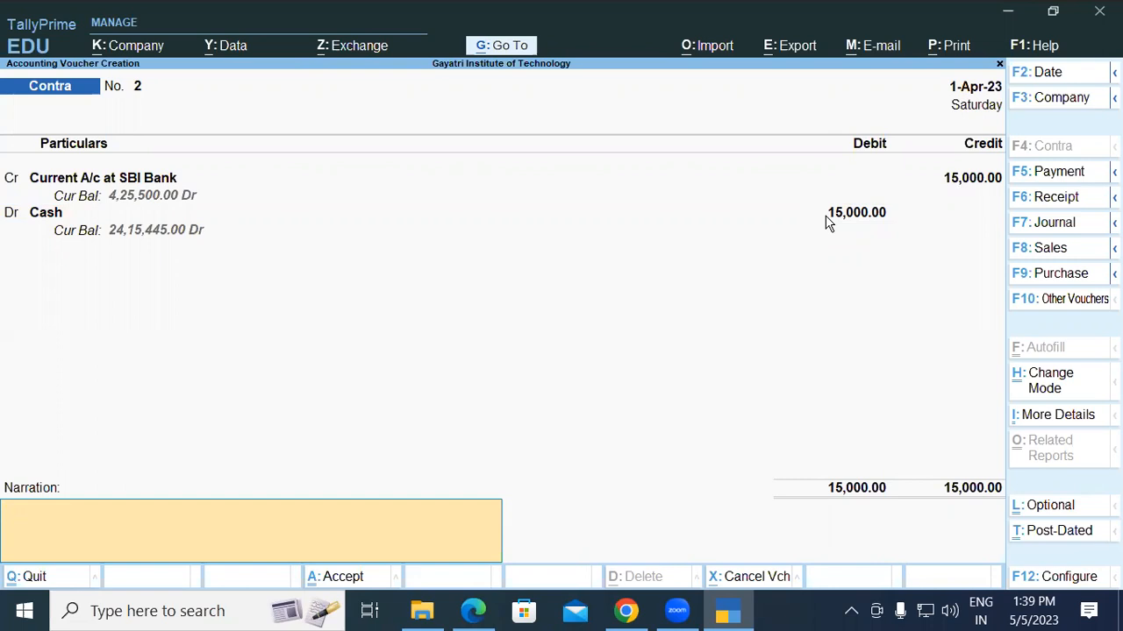
key(Return)
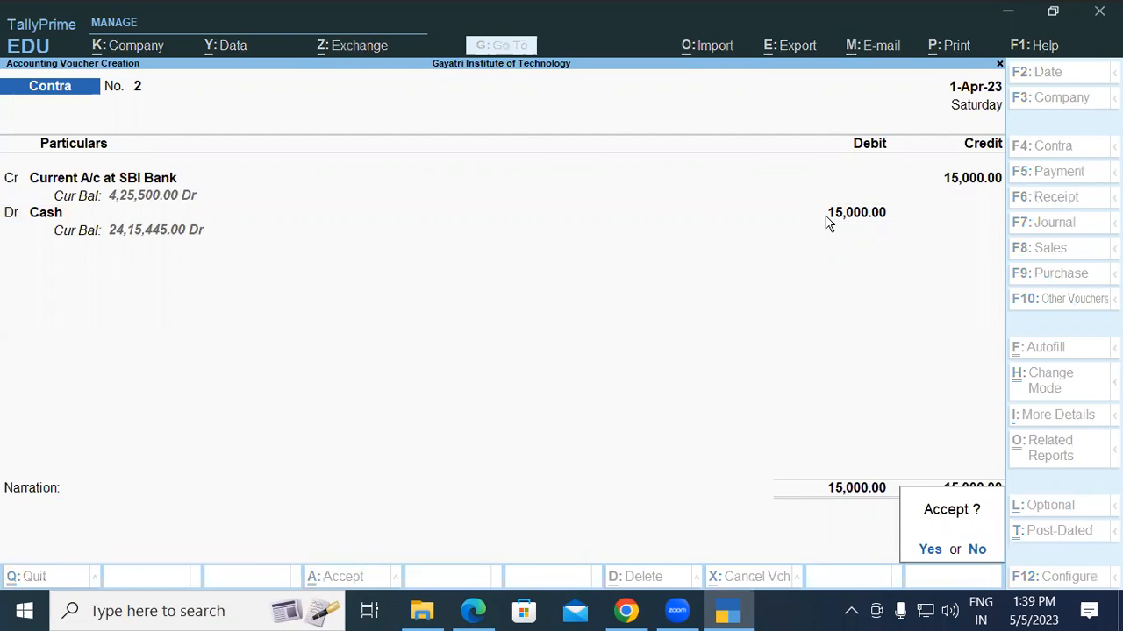
key(Return)
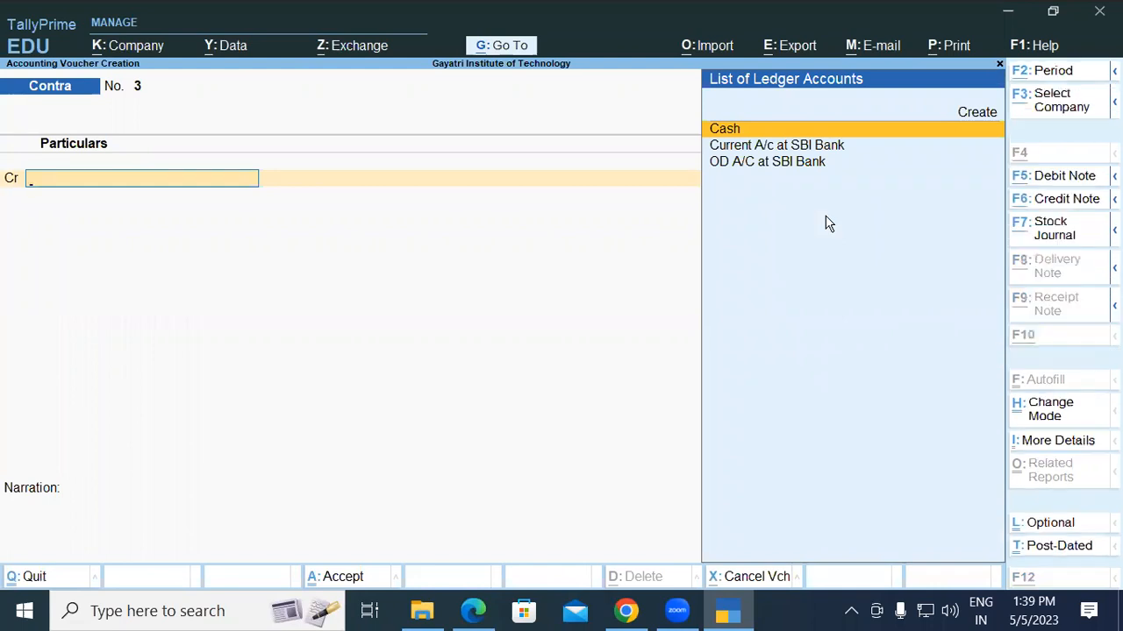
Switch to the Tally Prime PDF and erase the handwritten notes and pen marks around the second example on page 41.
key(alt+Tab)
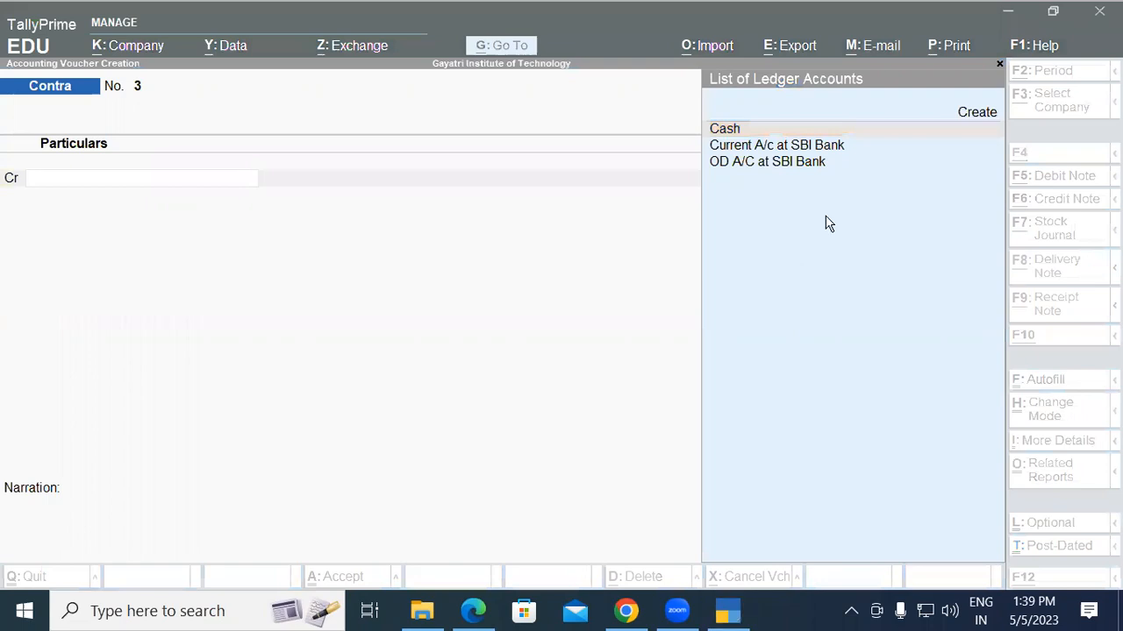
click(417, 300)
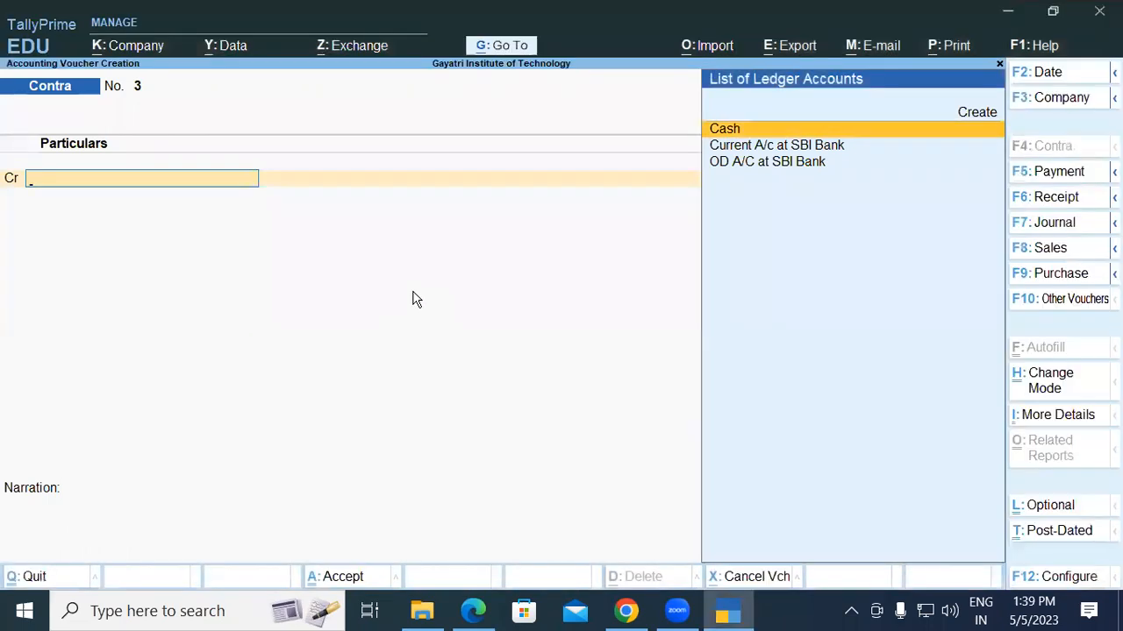
key(alt+Tab)
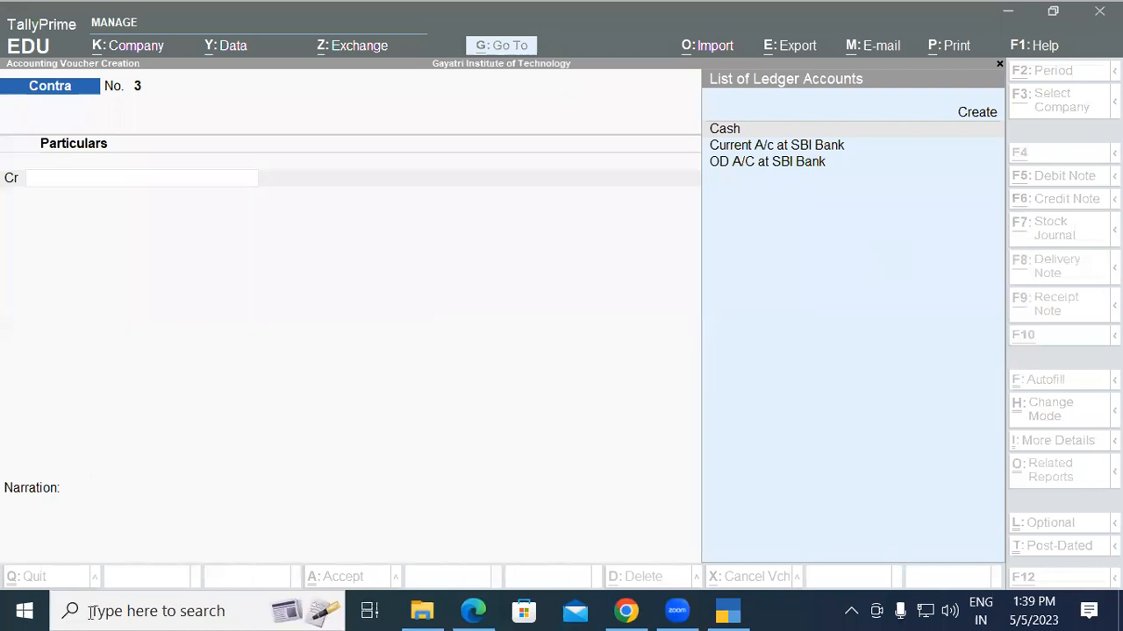
click(472, 611)
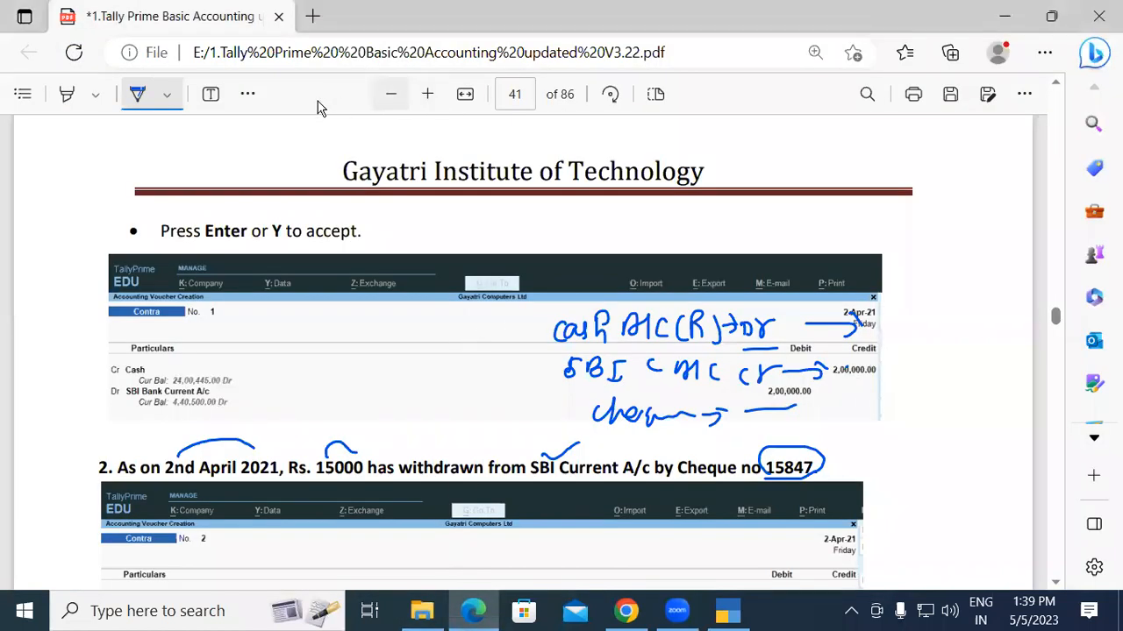
click(251, 98)
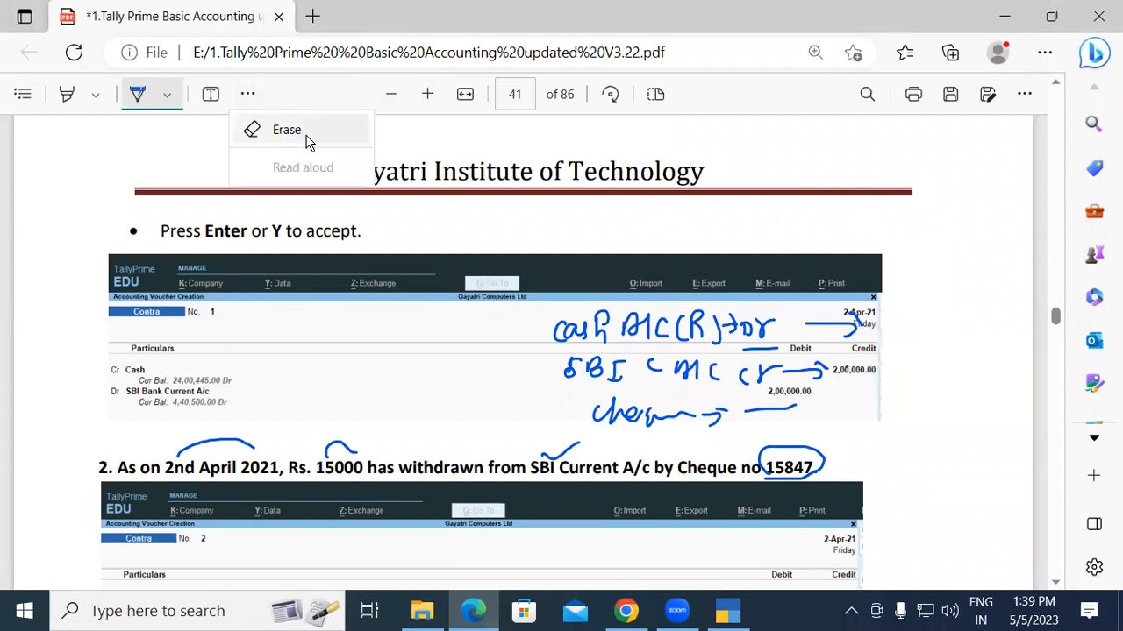
click(285, 130)
drag(526, 321, 815, 328)
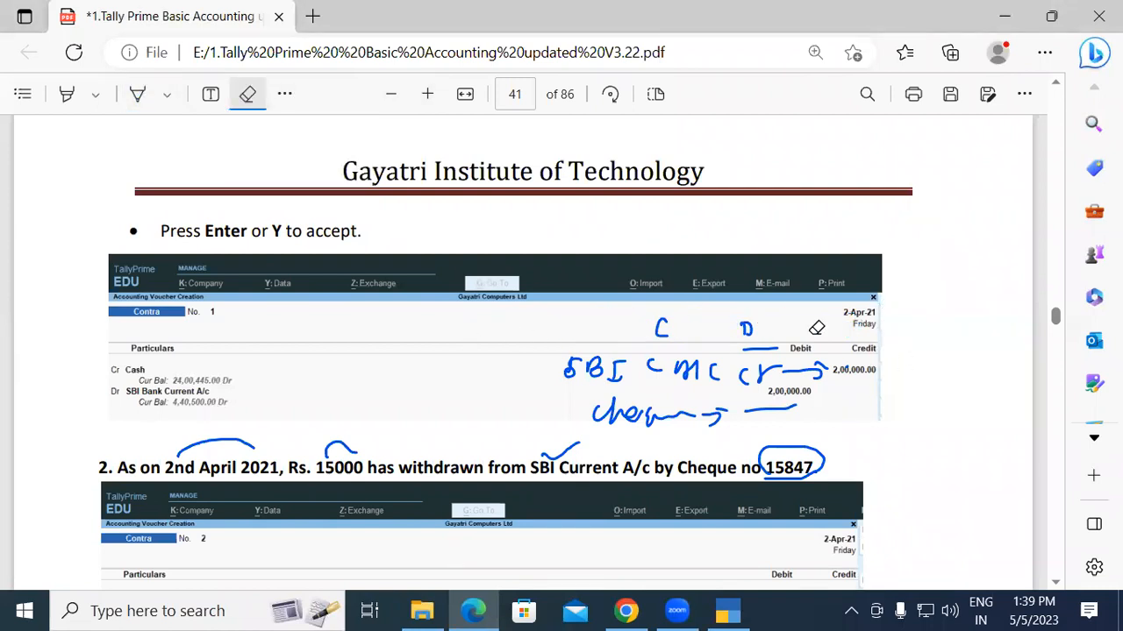
mouse_move(169, 438)
mouse_down()
mouse_move(395, 442)
mouse_move(691, 469)
mouse_move(877, 457)
mouse_up()
mouse_move(696, 417)
mouse_down()
mouse_move(1027, 326)
mouse_move(787, 300)
mouse_move(575, 363)
mouse_move(806, 380)
mouse_move(736, 399)
mouse_move(602, 374)
mouse_move(666, 359)
mouse_move(614, 383)
mouse_move(641, 348)
mouse_move(836, 396)
mouse_move(709, 364)
mouse_move(804, 358)
mouse_move(783, 337)
mouse_move(835, 373)
mouse_up()
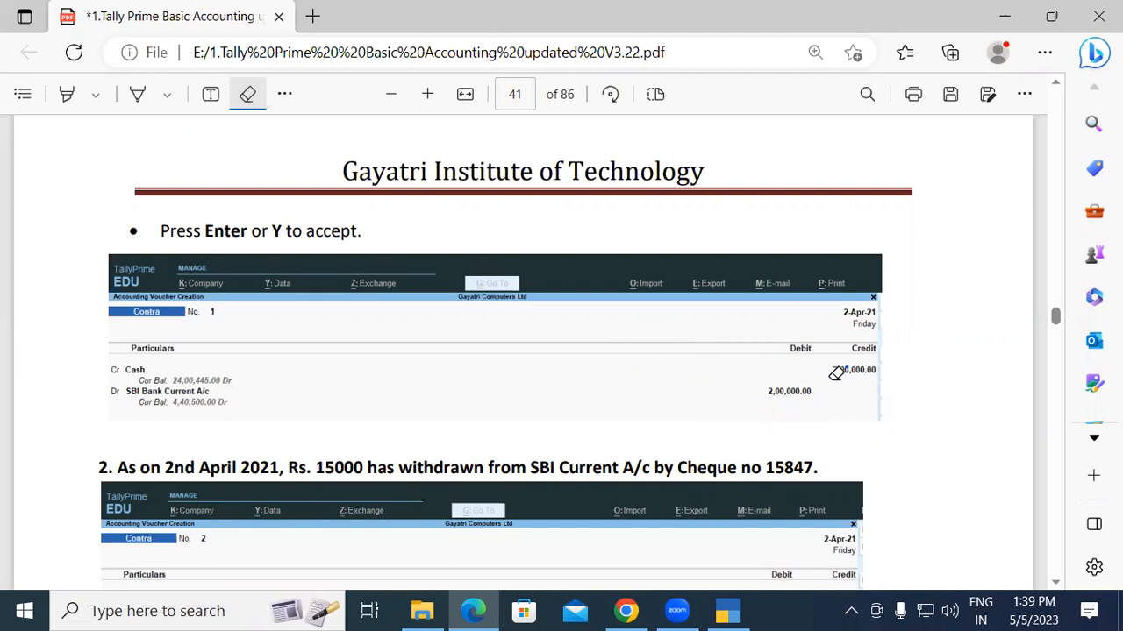
For the third example, handwrite "SBI C A/C (P)" and "SBI OD A/C (P)" with the pen over the first voucher image.
scroll(1055, 583, down, 3)
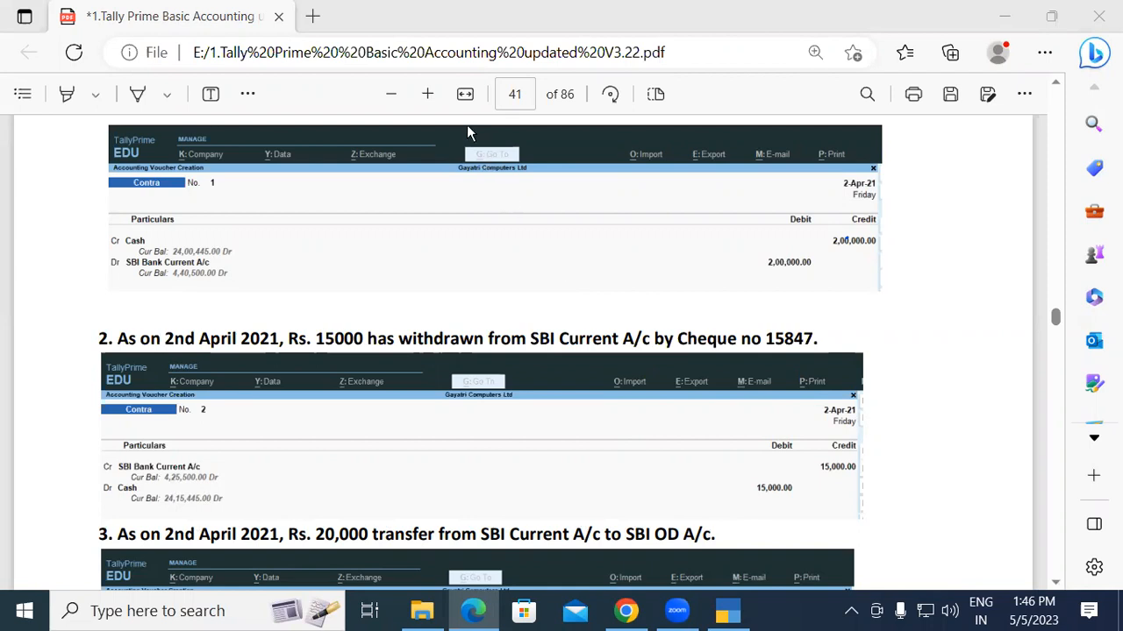
click(137, 94)
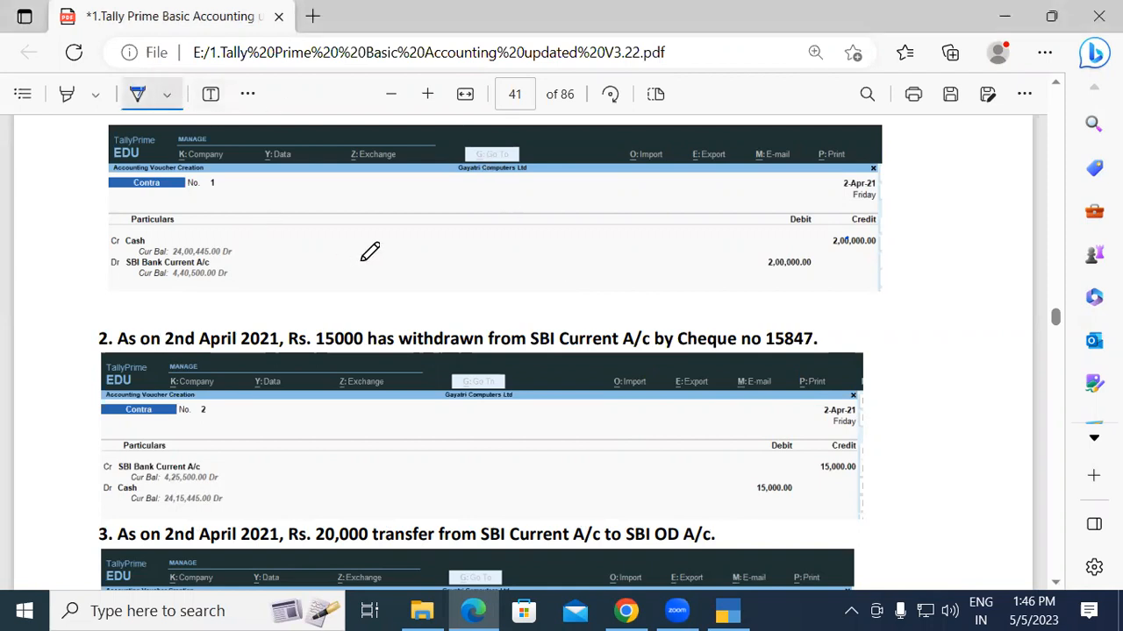
mouse_move(434, 238)
mouse_down()
mouse_move(420, 254)
mouse_move(452, 226)
mouse_move(446, 245)
mouse_move(472, 232)
mouse_move(519, 251)
mouse_move(576, 238)
mouse_move(579, 253)
mouse_move(621, 257)
mouse_up()
mouse_move(441, 292)
mouse_down()
mouse_move(492, 282)
mouse_move(539, 292)
mouse_move(526, 297)
mouse_move(593, 282)
mouse_move(605, 299)
mouse_up()
mouse_move(659, 224)
mouse_down()
mouse_move(653, 231)
mouse_move(672, 242)
mouse_move(702, 234)
mouse_move(704, 258)
mouse_move(654, 305)
mouse_move(692, 290)
mouse_move(692, 307)
mouse_up()
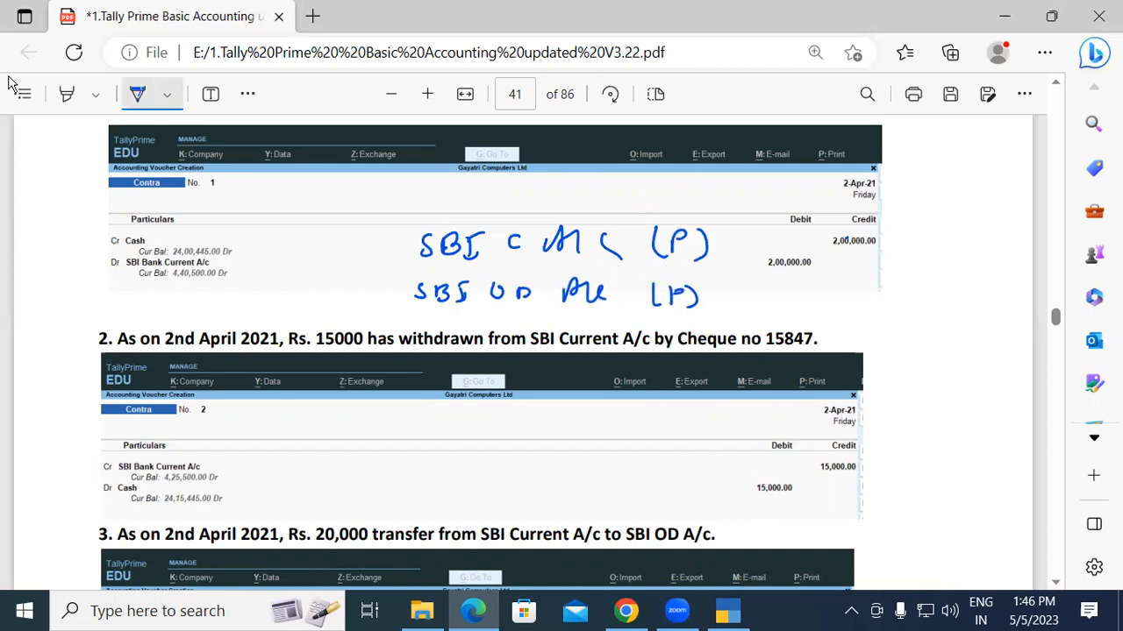
Draw an arrow out of the SBI current account note, underline the SBI OD note and link both with a curved arrow.
mouse_move(417, 249)
mouse_down()
mouse_move(361, 259)
mouse_move(361, 214)
mouse_move(357, 223)
mouse_up()
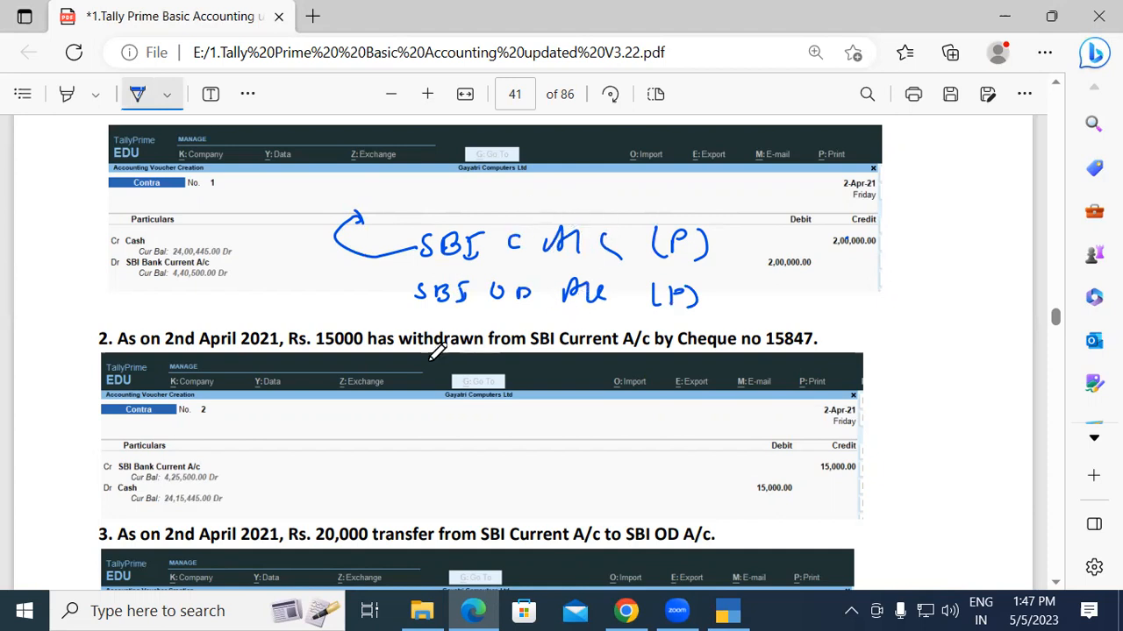
drag(410, 317, 565, 301)
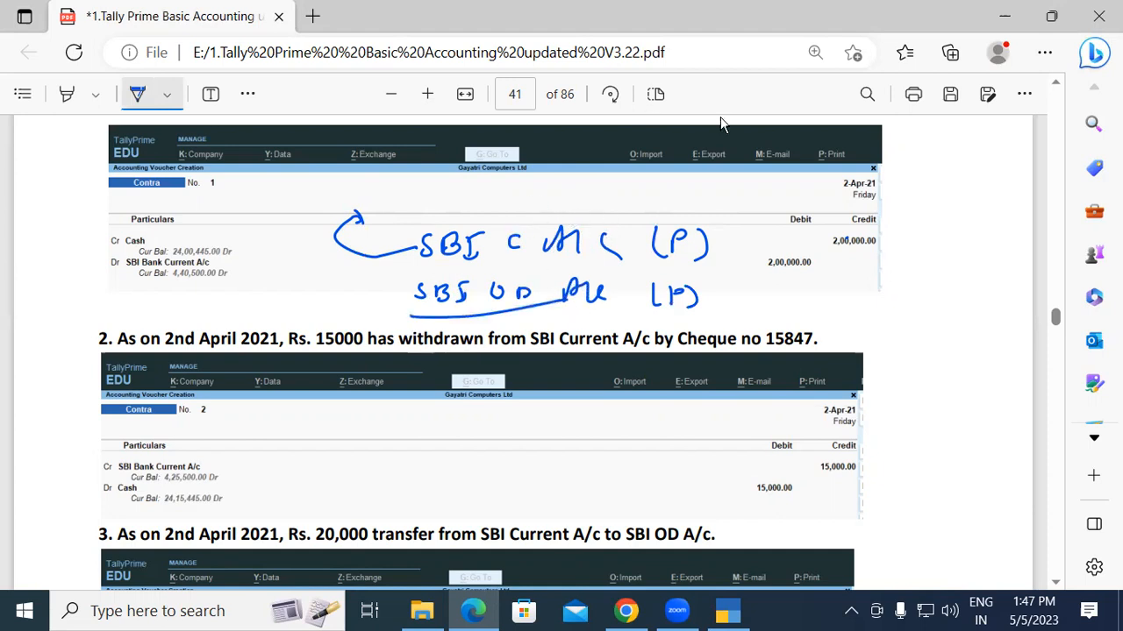
drag(718, 295, 712, 307)
mouse_move(715, 231)
mouse_down()
mouse_move(713, 242)
mouse_move(751, 215)
mouse_move(817, 215)
mouse_move(800, 264)
mouse_move(736, 301)
mouse_up()
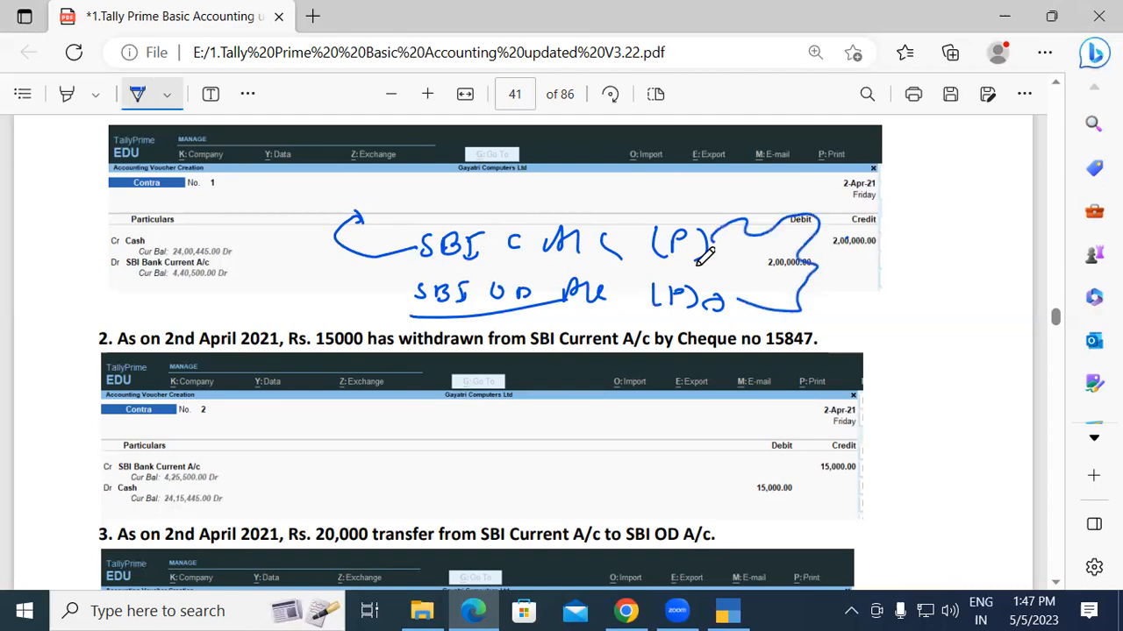
Label the SBI current account note Cr and the SBI OD note Dr with arrows, and underline both labels.
drag(570, 231, 594, 202)
mouse_move(585, 192)
mouse_down()
mouse_move(599, 200)
mouse_move(583, 211)
mouse_up()
drag(627, 191, 625, 198)
mouse_move(640, 195)
mouse_down()
mouse_move(664, 182)
mouse_move(750, 182)
mouse_up()
drag(744, 318, 852, 305)
mouse_move(844, 292)
mouse_down()
mouse_move(841, 316)
mouse_move(879, 311)
mouse_up()
mouse_move(877, 297)
mouse_down()
mouse_move(880, 310)
mouse_move(945, 292)
mouse_up()
drag(887, 322, 1008, 310)
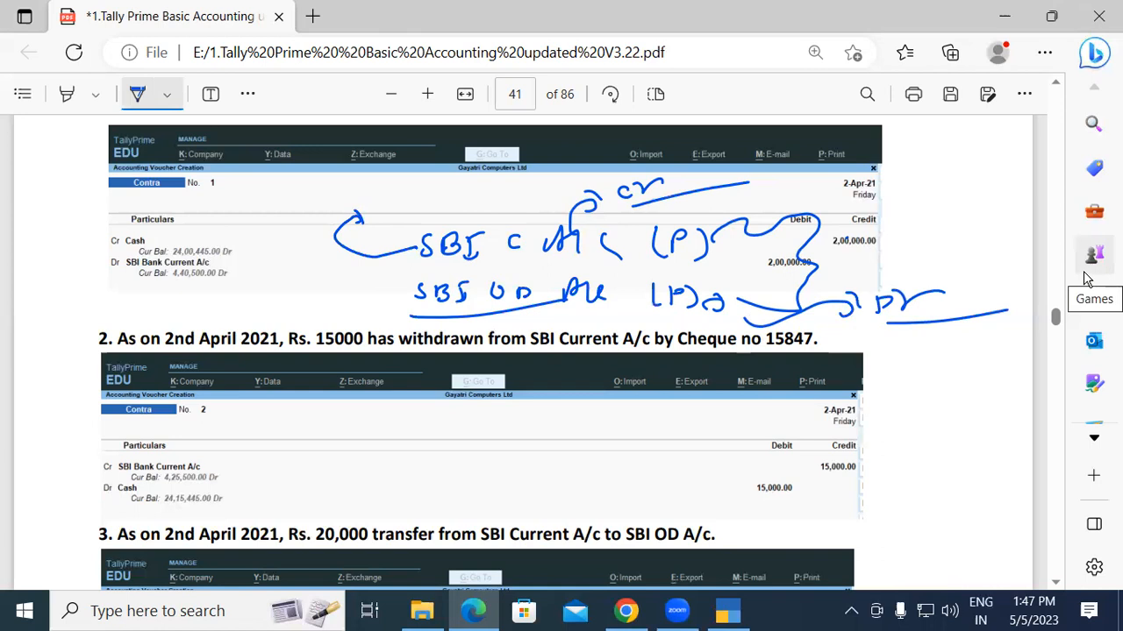
drag(482, 428, 482, 453)
click(516, 431)
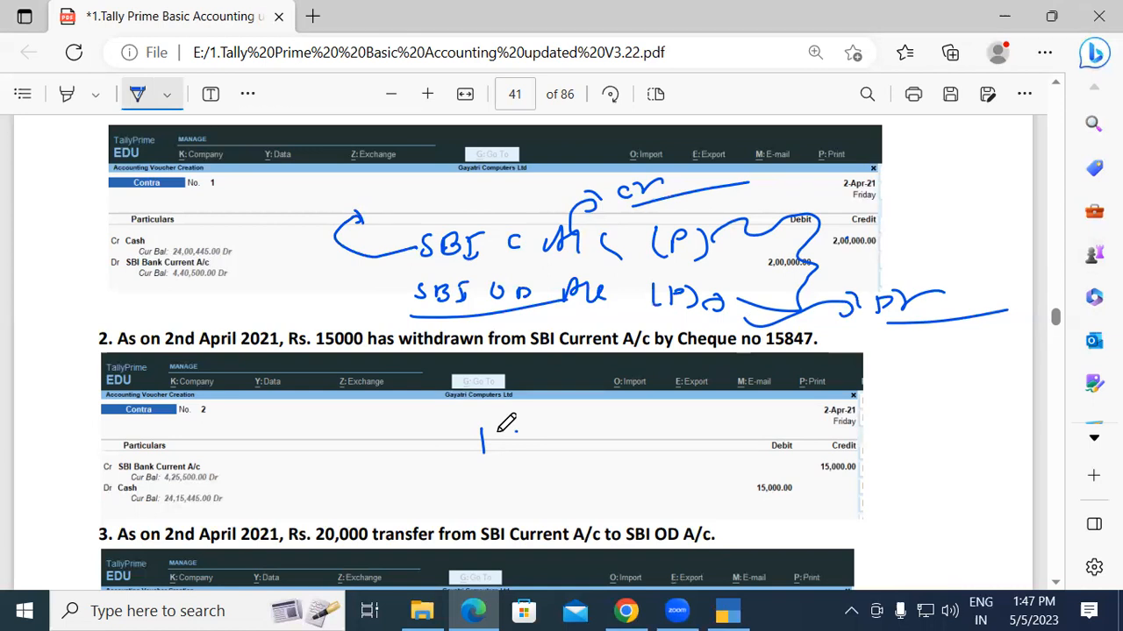
Switch to TallyPrime, leave the blank contra voucher and open the Balance Sheet of Gayatri Institute of Technology.
key(super+d)
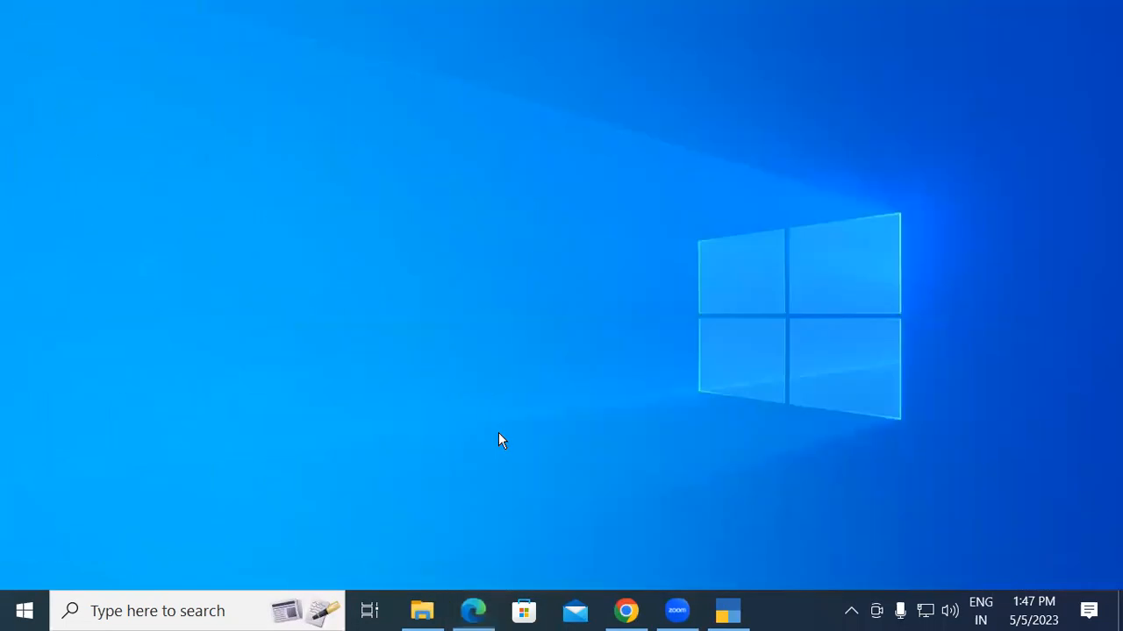
click(728, 611)
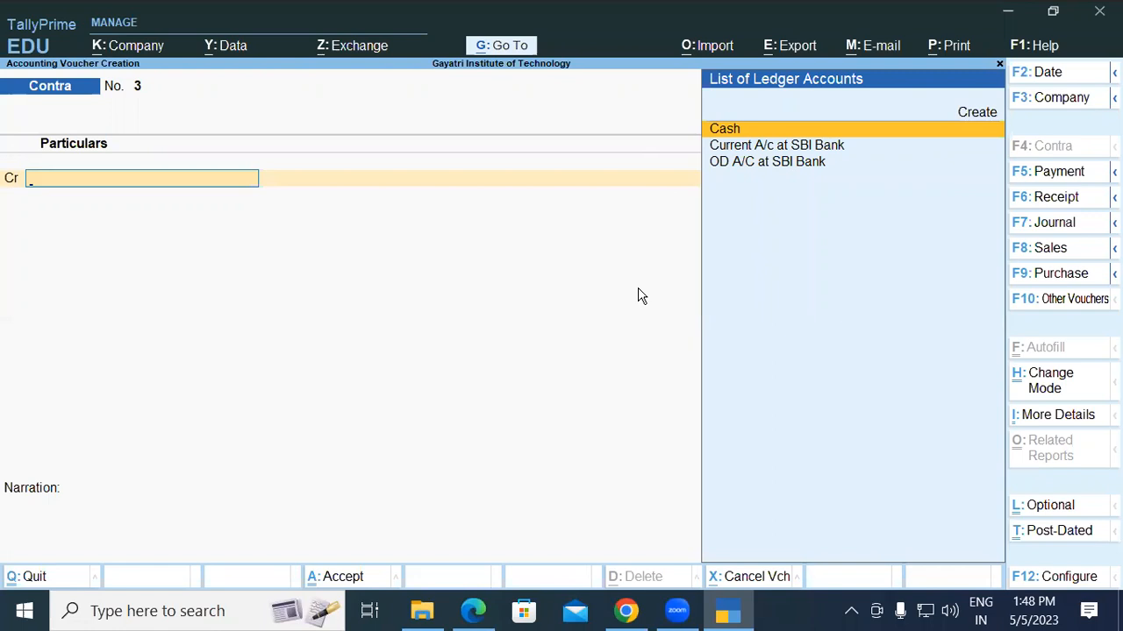
key(Escape)
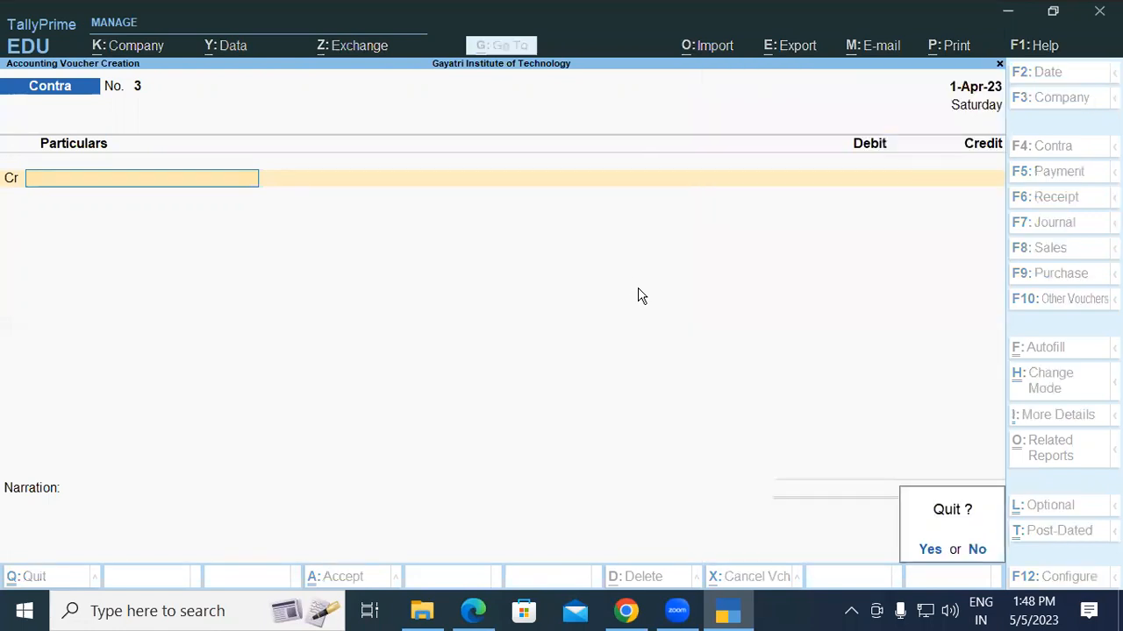
key(y)
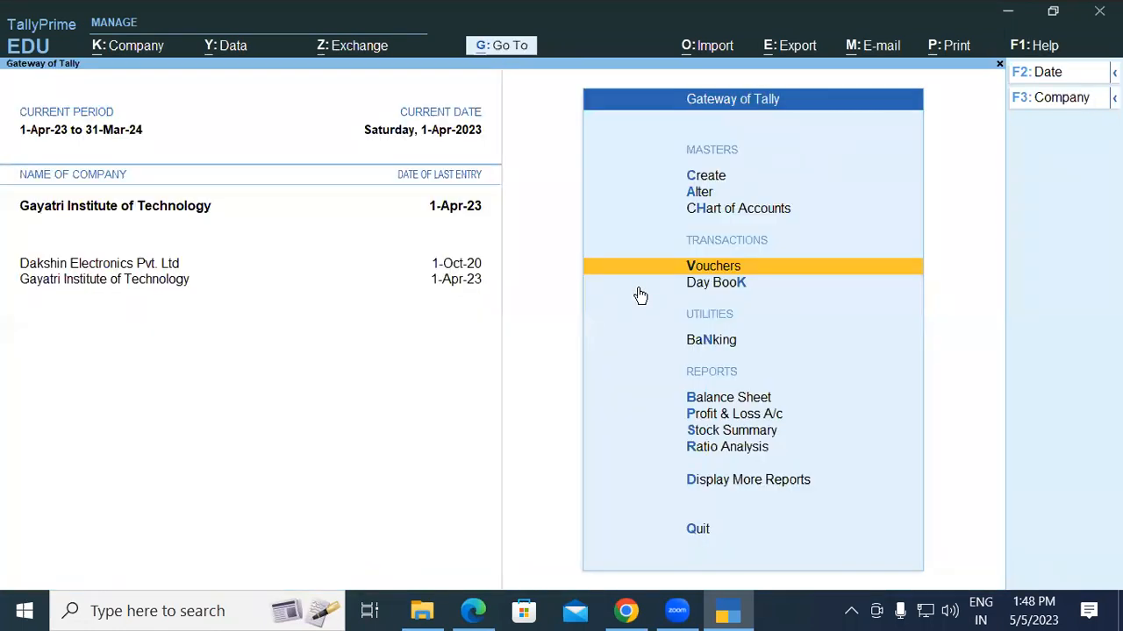
key(Down)
key(Down)
key(Down)
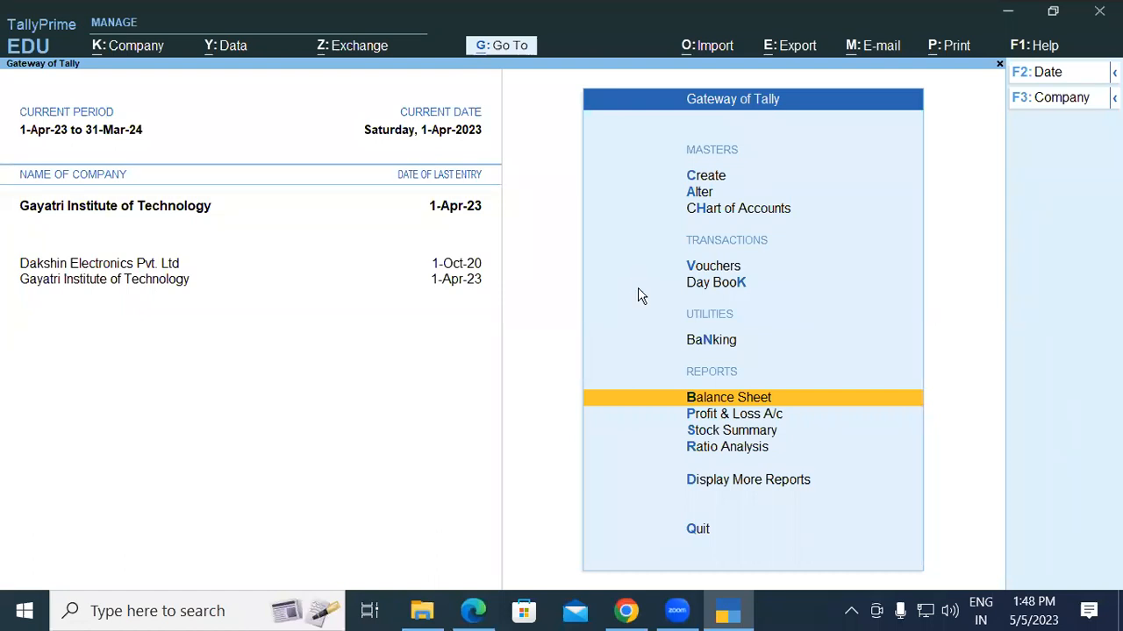
key(Return)
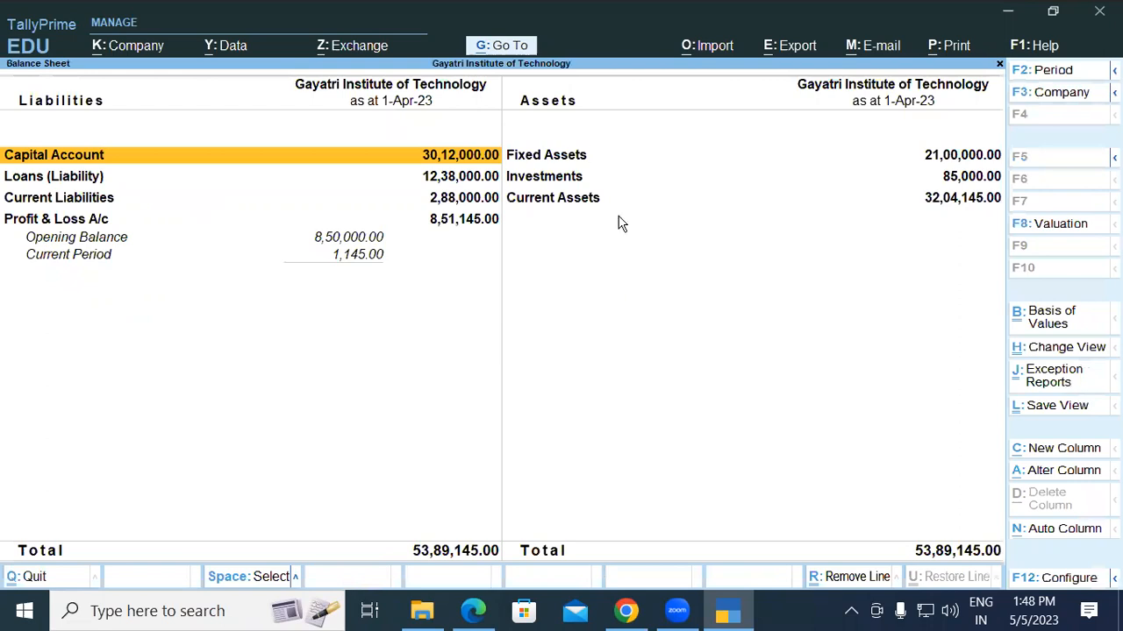
Expand the Balance Sheet to its detailed view and check Bank OD A/c under Loans (Liability).
key(F12)
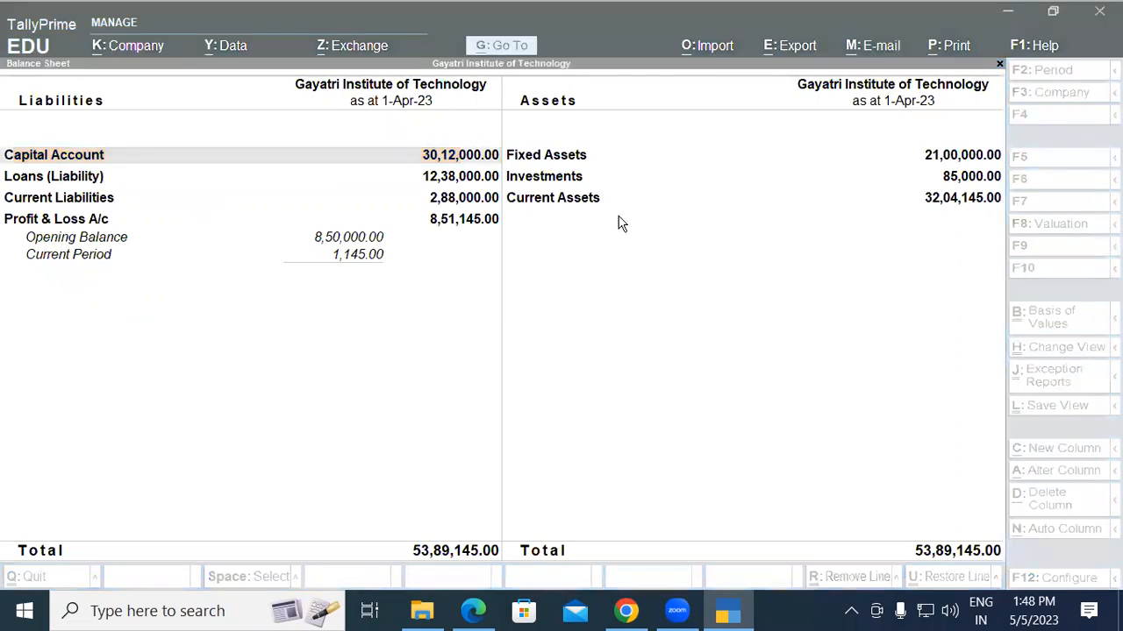
click(279, 354)
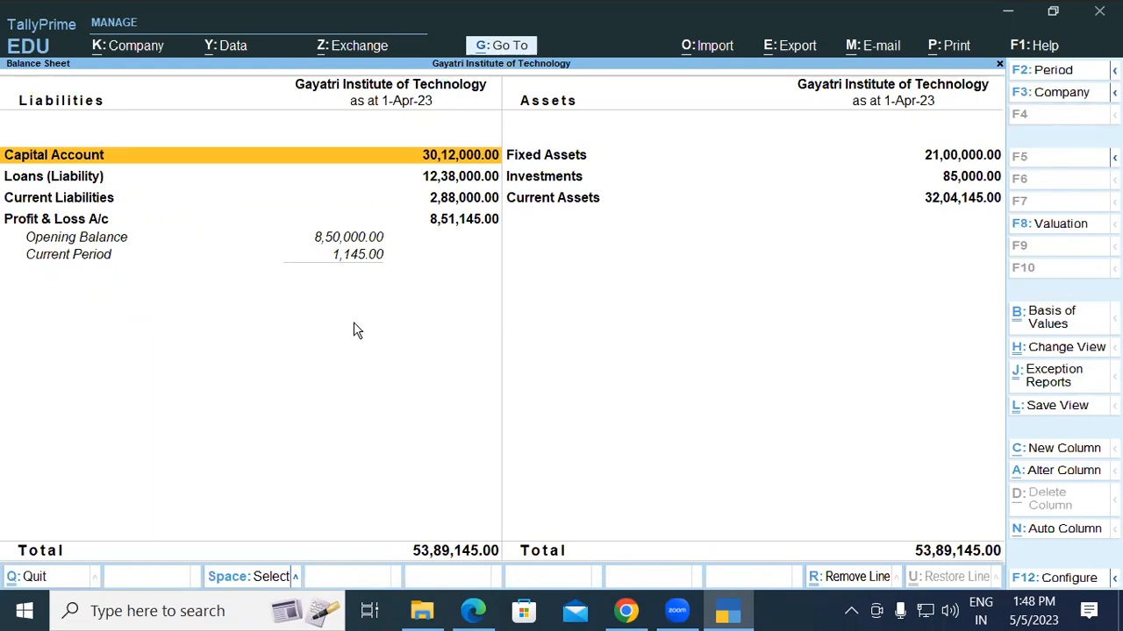
key(alt)
key(alt+F5)
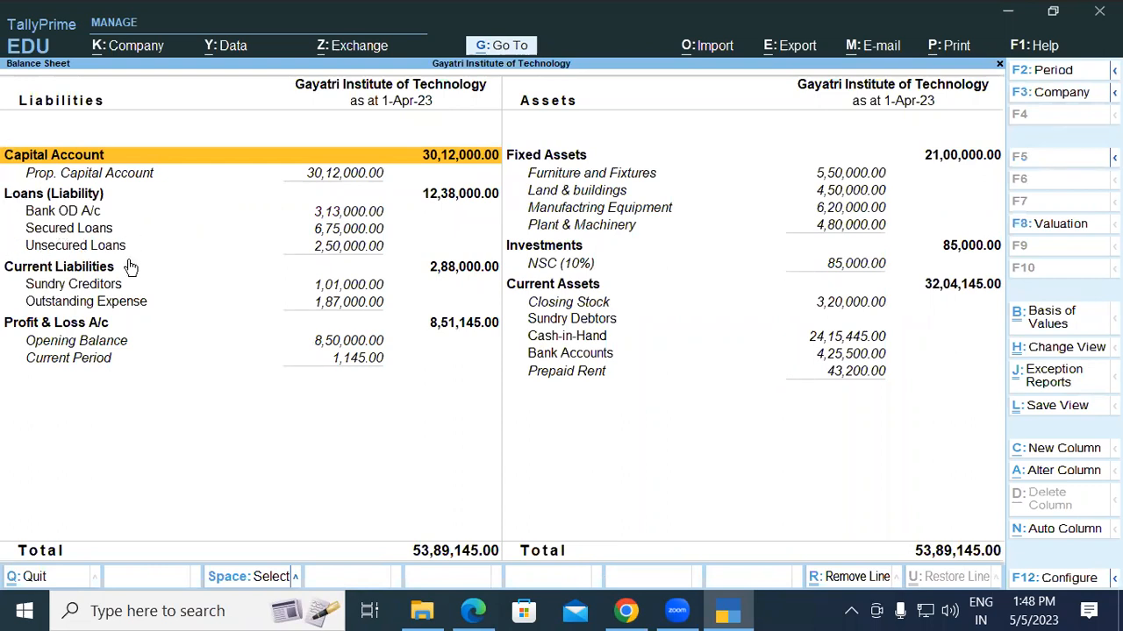
click(84, 214)
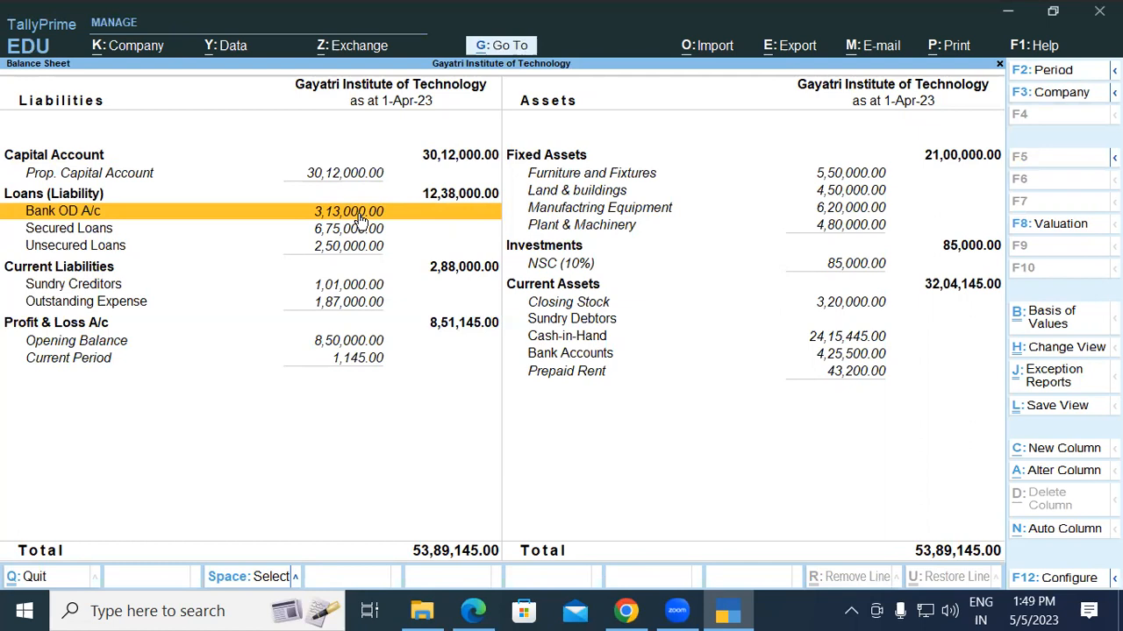
Leave the Balance Sheet, open a new contra voucher and credit Current A/c at SBI Bank with 20,000.
key(Escape)
key(Up)
key(Up)
key(Up)
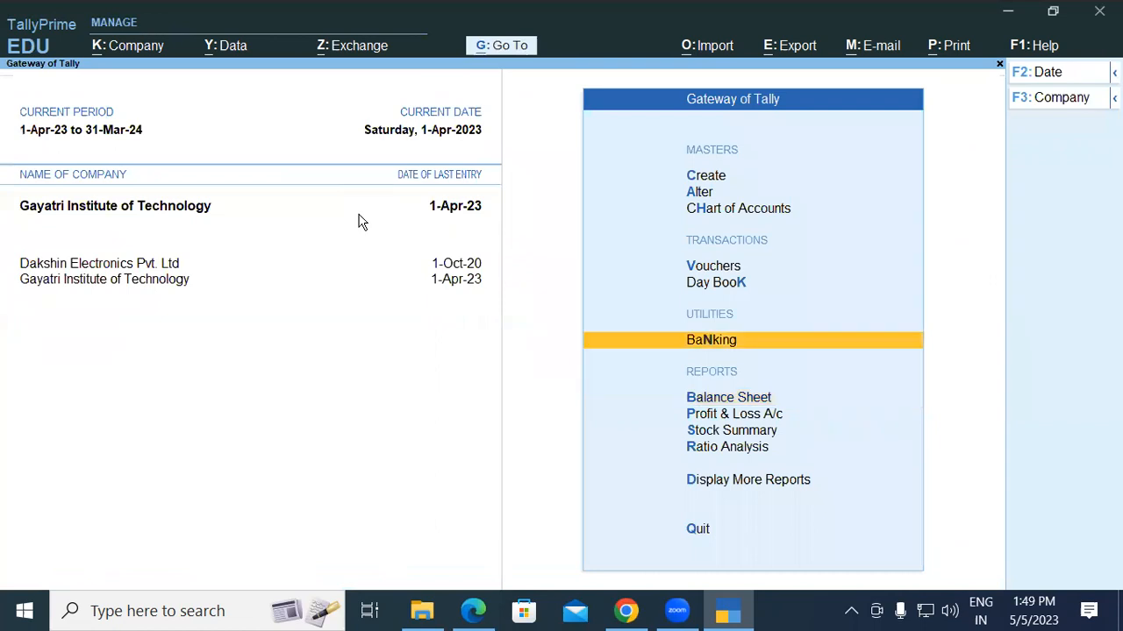
key(Return)
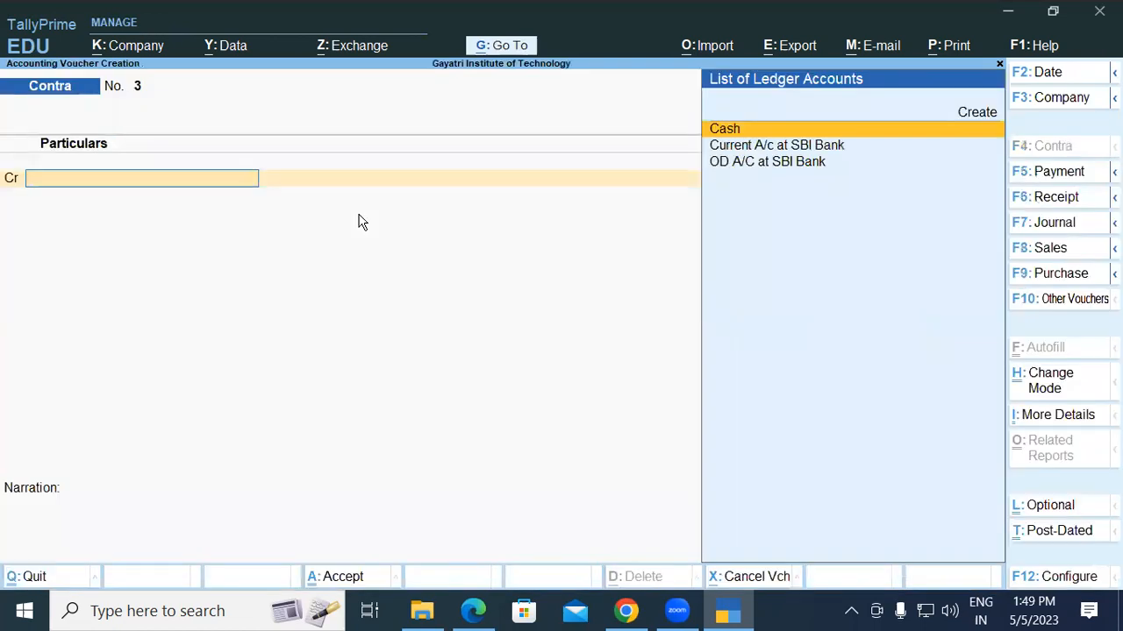
key(Down)
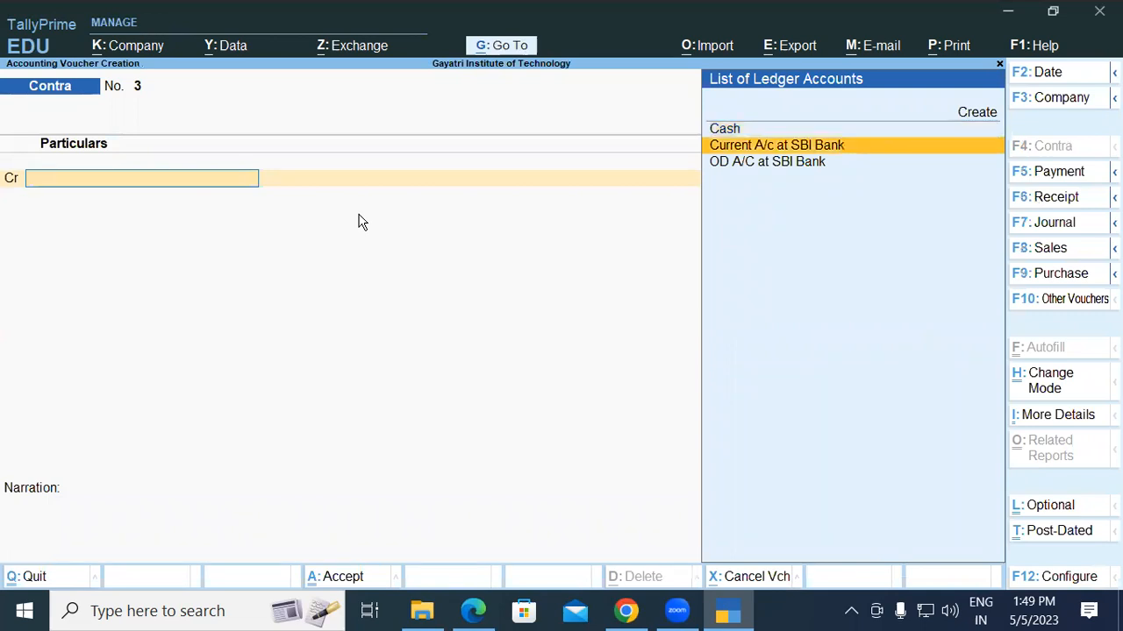
key(Return)
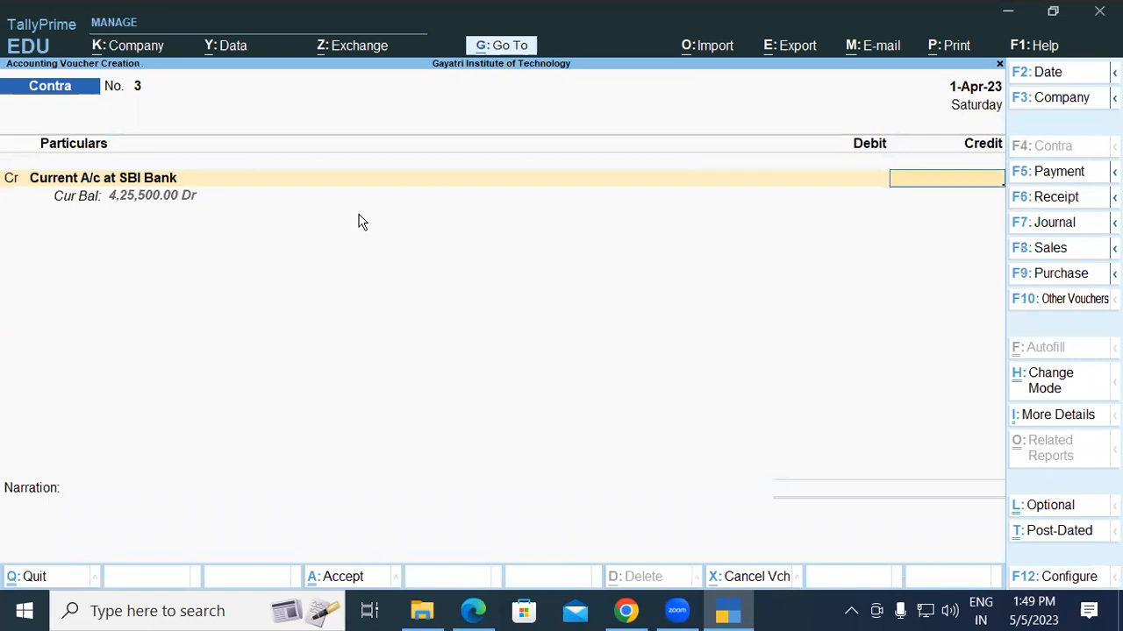
text(20000)
key(Return)
Allocate the current account's 20,000 as Cheque dated 1-Apr-23, with cheque range Not Applicable and no instrument number.
key(Return)
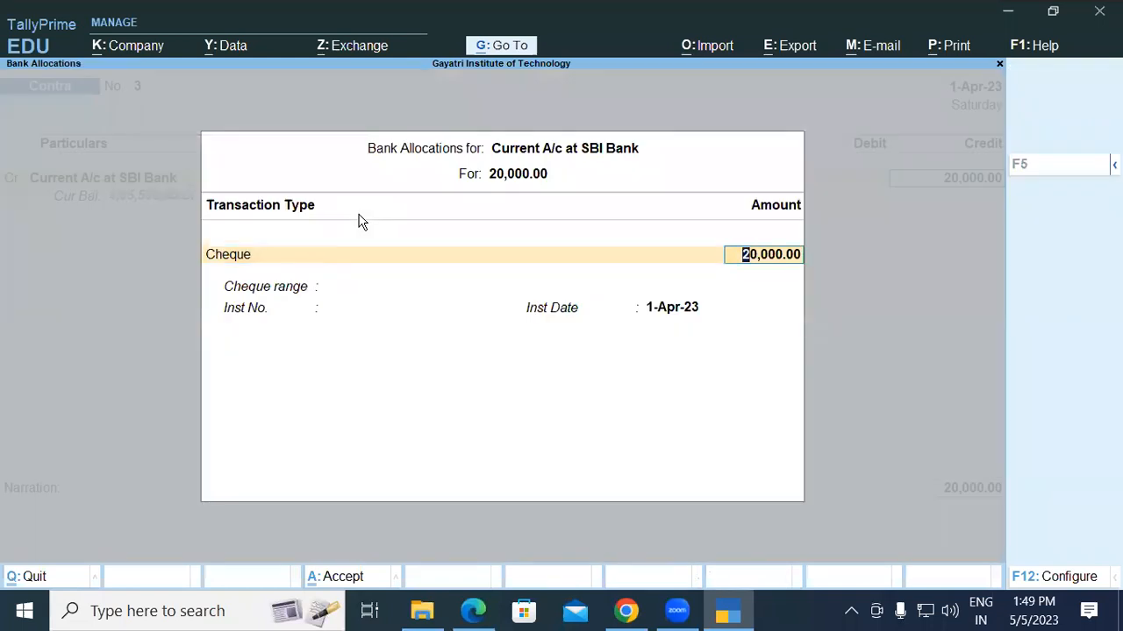
key(Return)
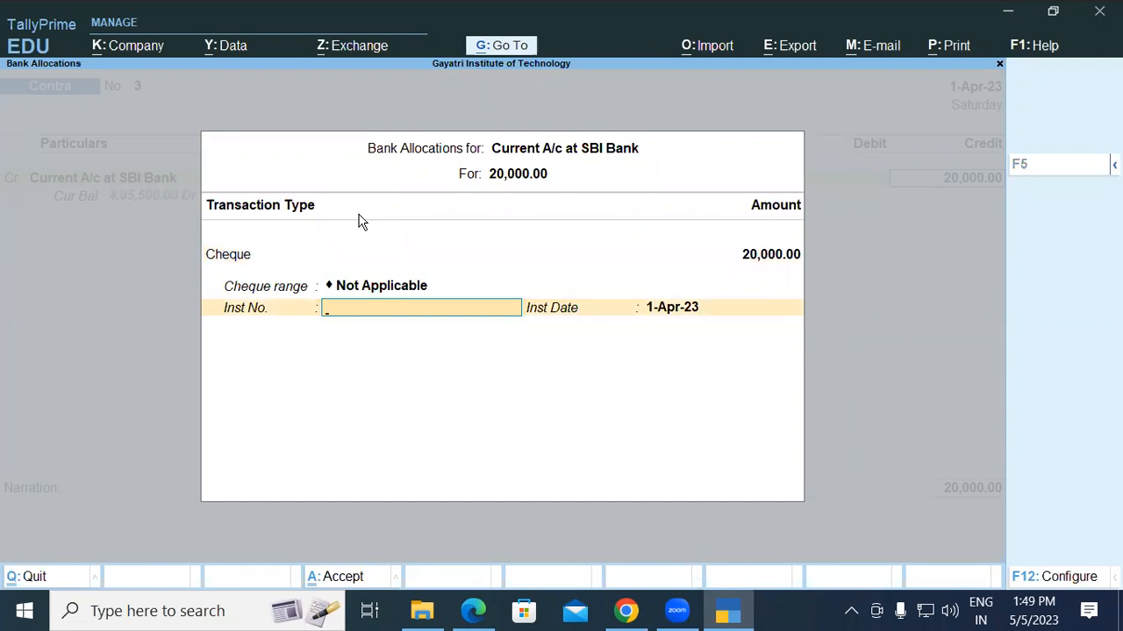
key(Return)
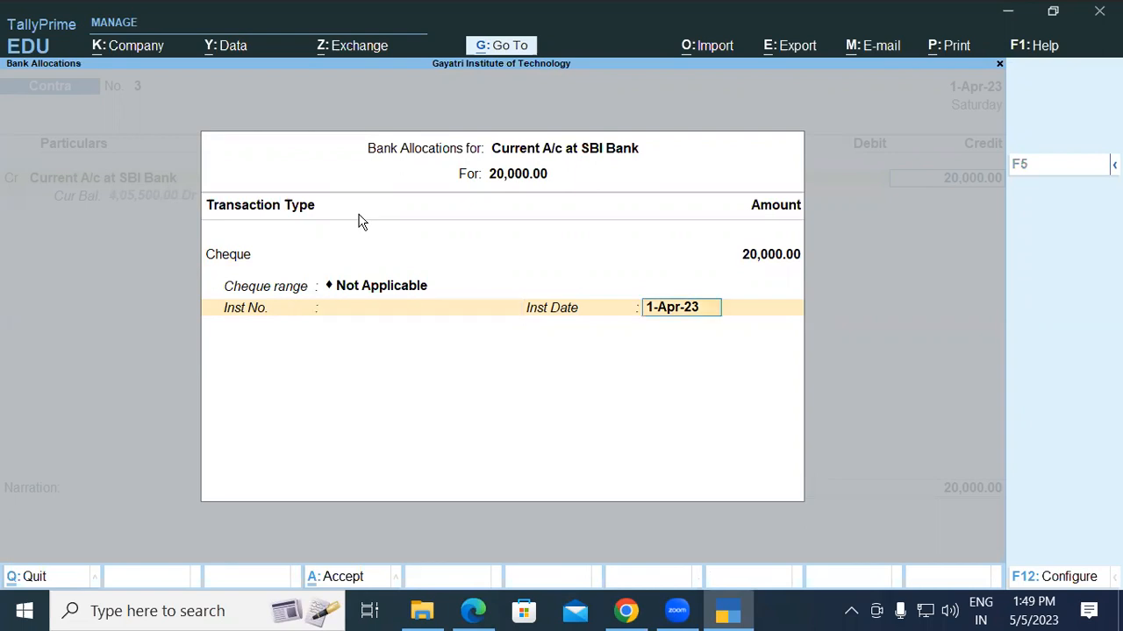
key(Return)
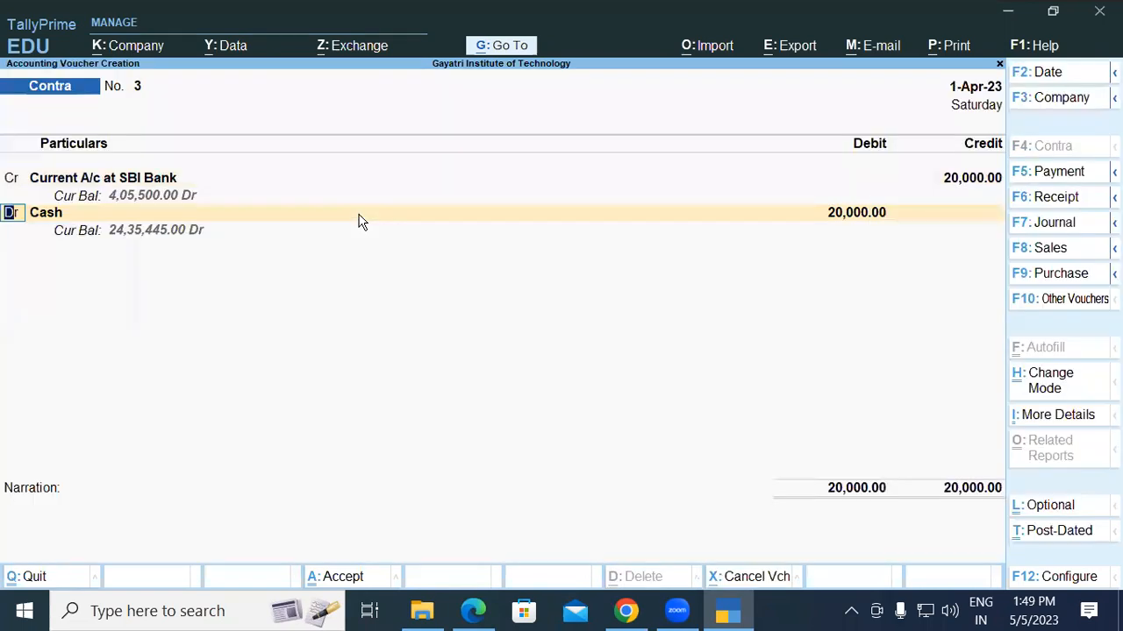
Replace Cash on the debit line with OD A/C at SBI Bank and keep the debit amount at 20,000.
key(Return)
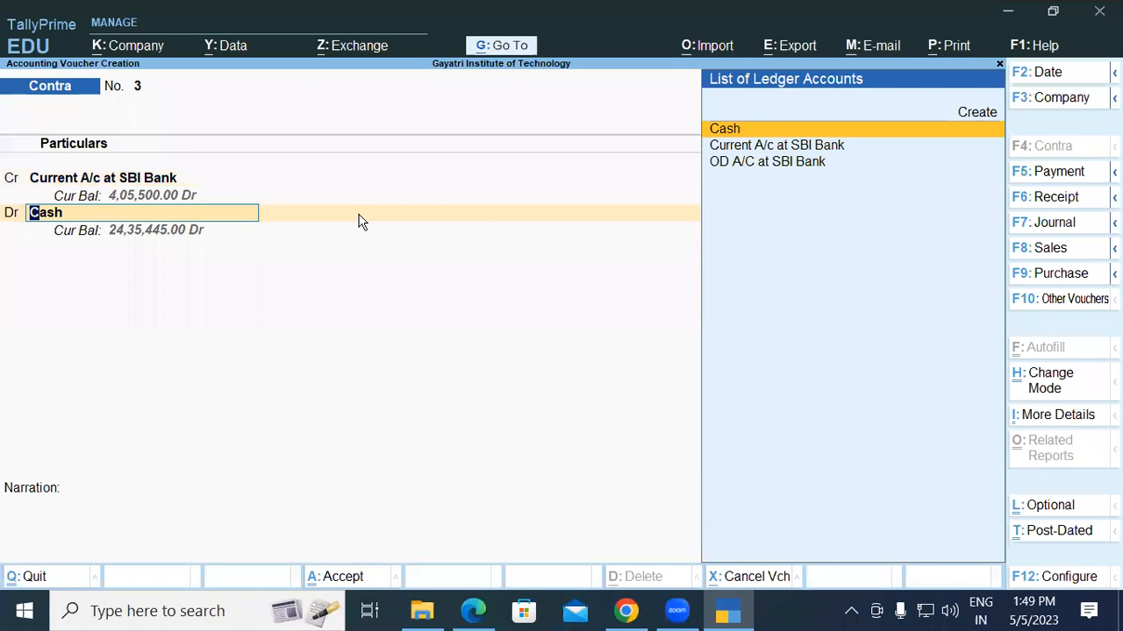
text(S)
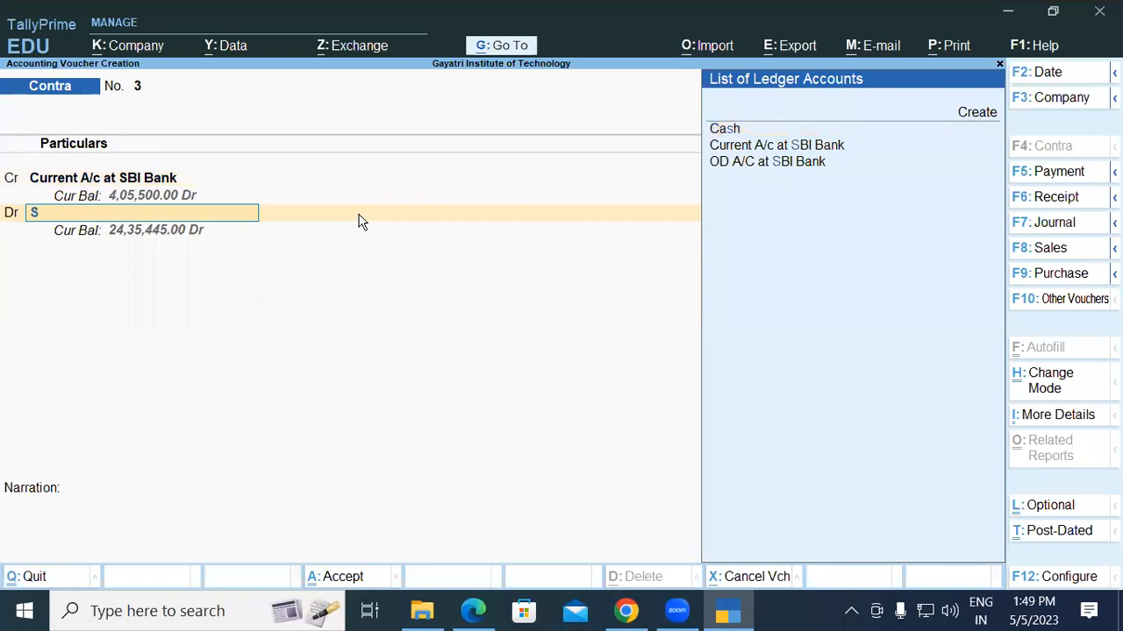
text(bi)
key(Down)
key(Return)
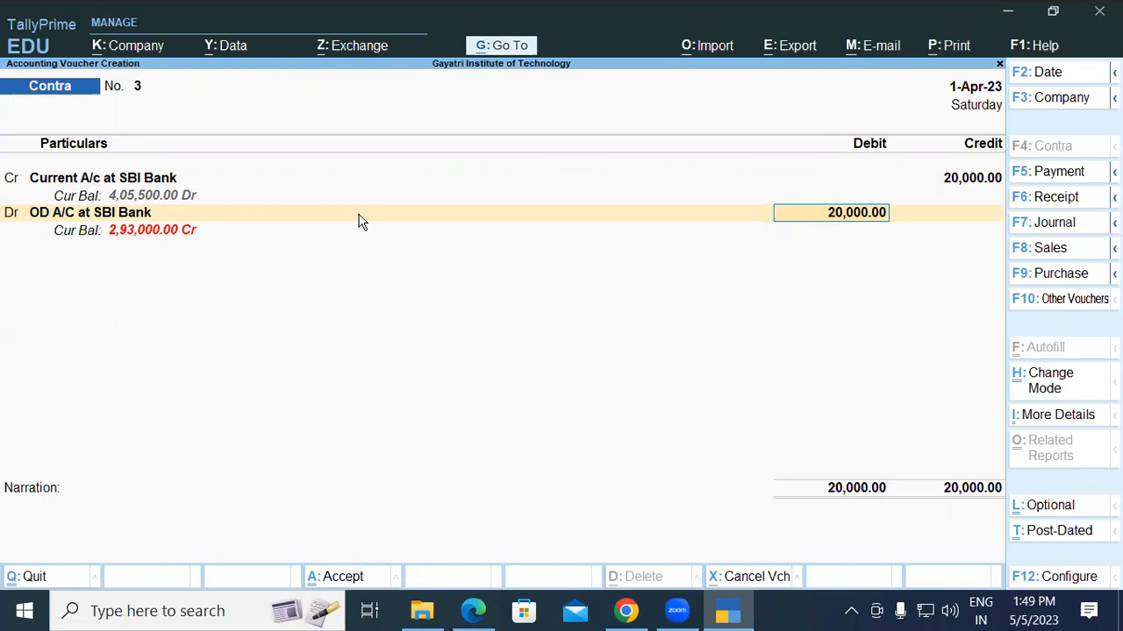
key(Return)
Allocate the OD account's 20,000 as Cheque/DD dated 1-Apr-23, specify the bank name, and save the voucher without a narration.
key(Return)
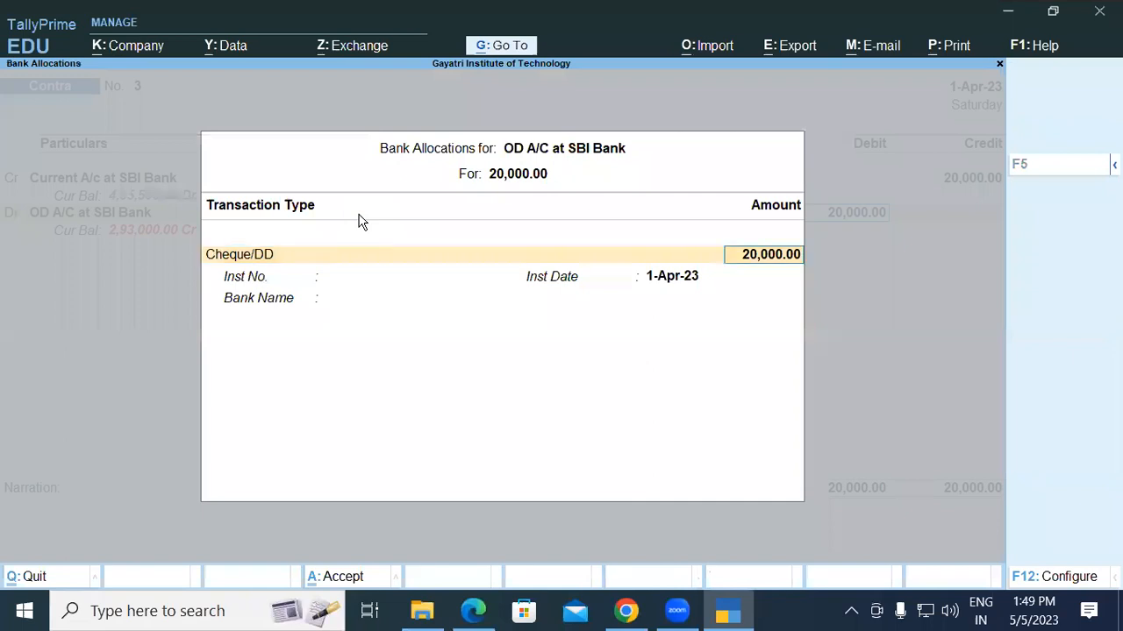
key(Return)
key(Return)
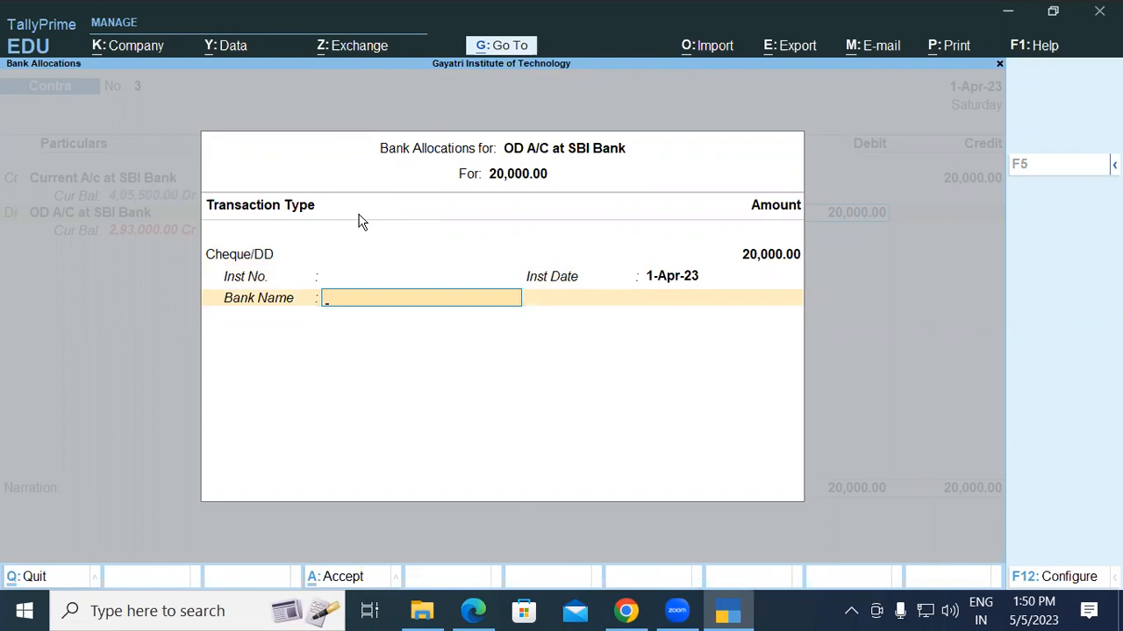
key(Down)
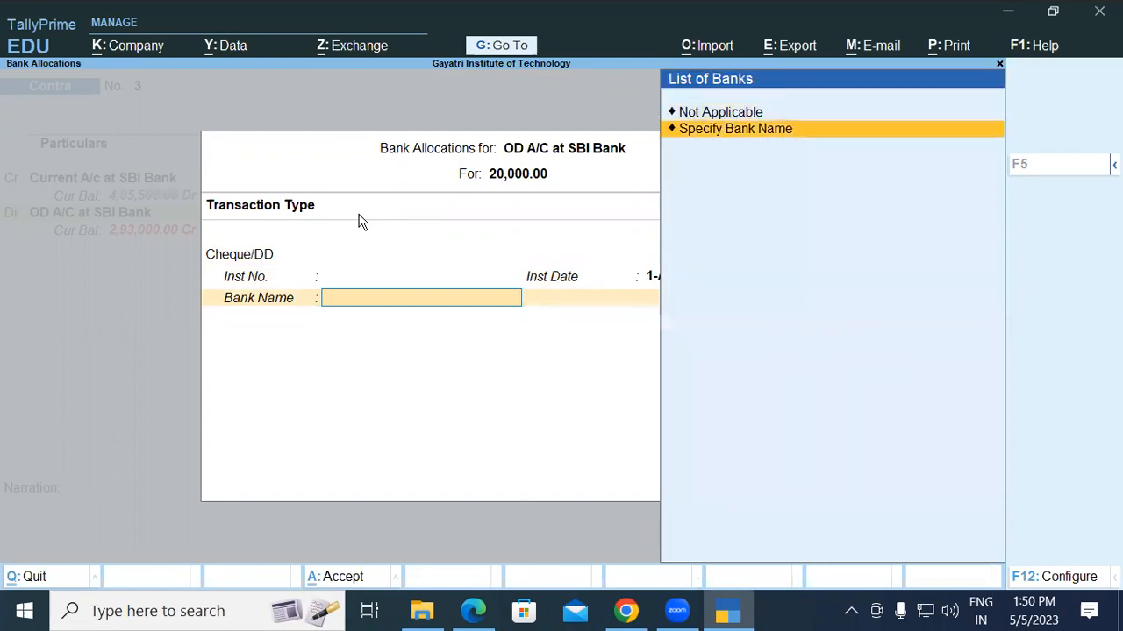
key(Return)
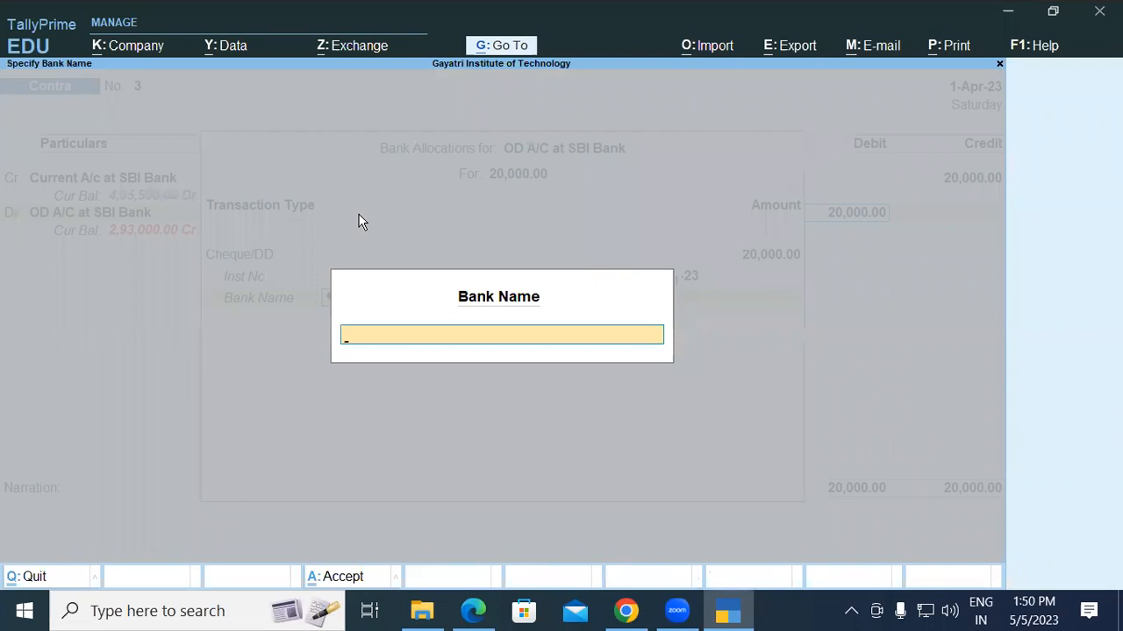
text(BI)
key(Return)
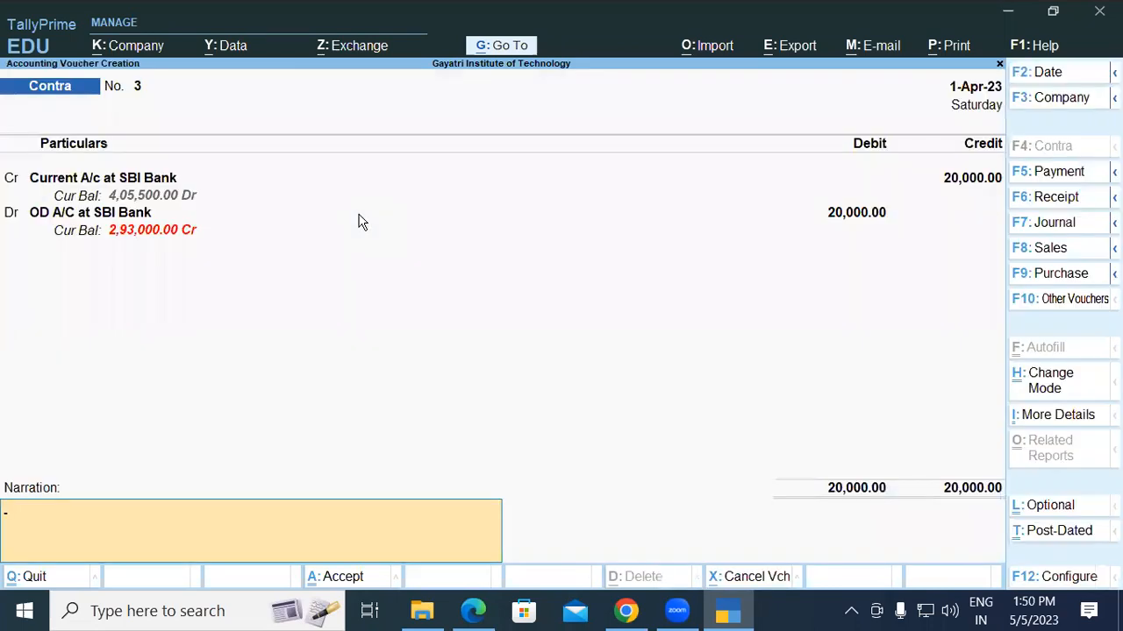
key(Return)
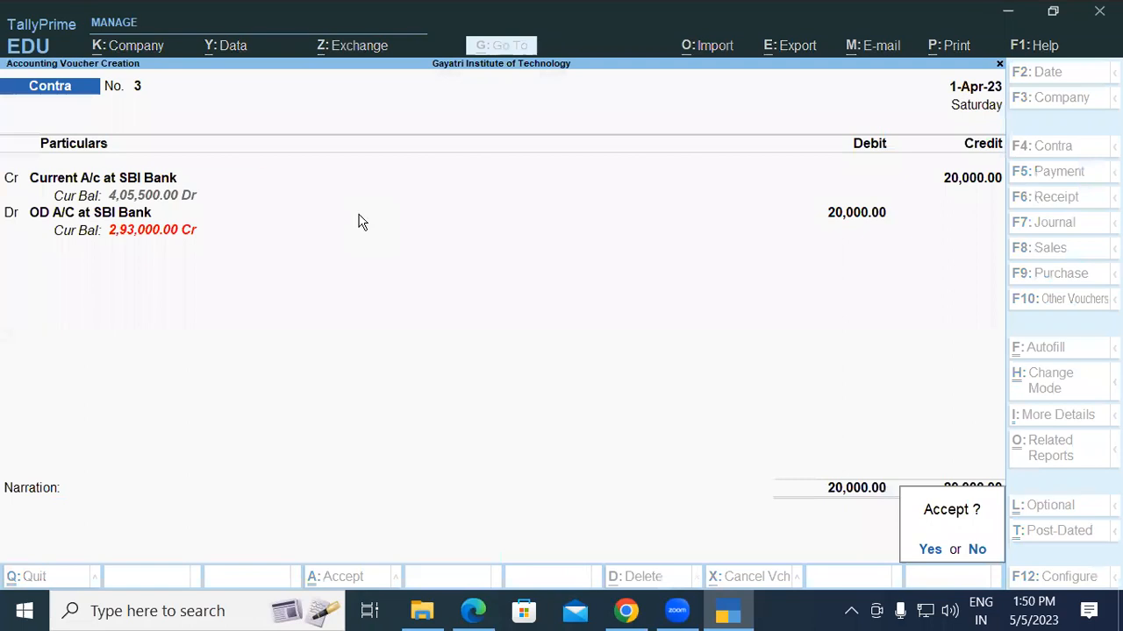
key(Return)
Leave voucher creation and open the Balance Sheet in its detailed view.
key(Escape)
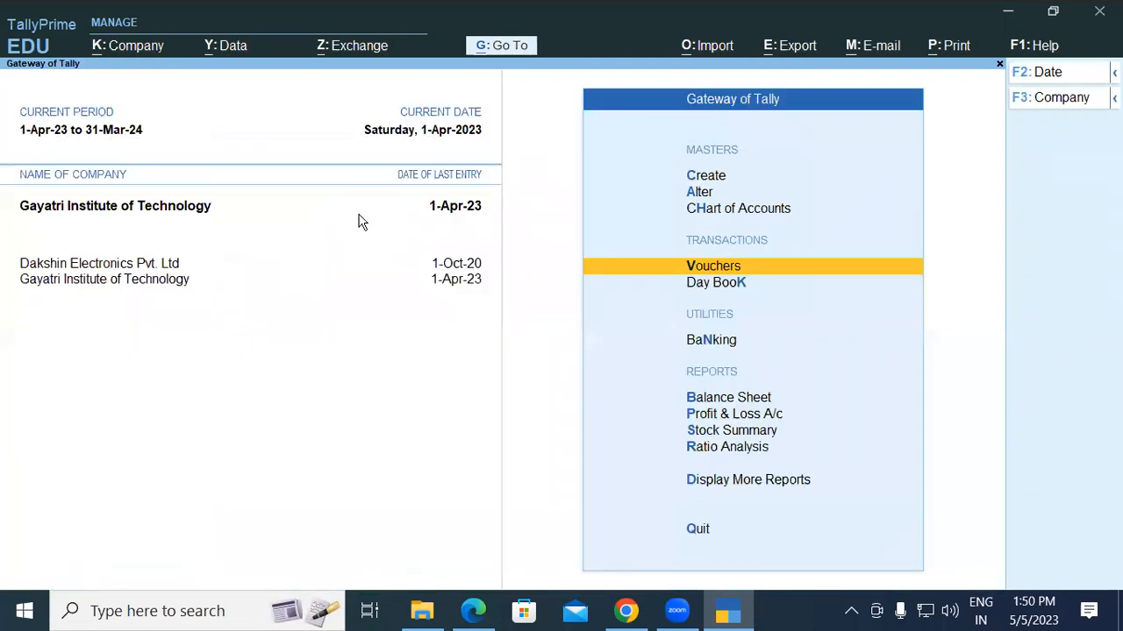
key(Down)
key(Down)
key(Down)
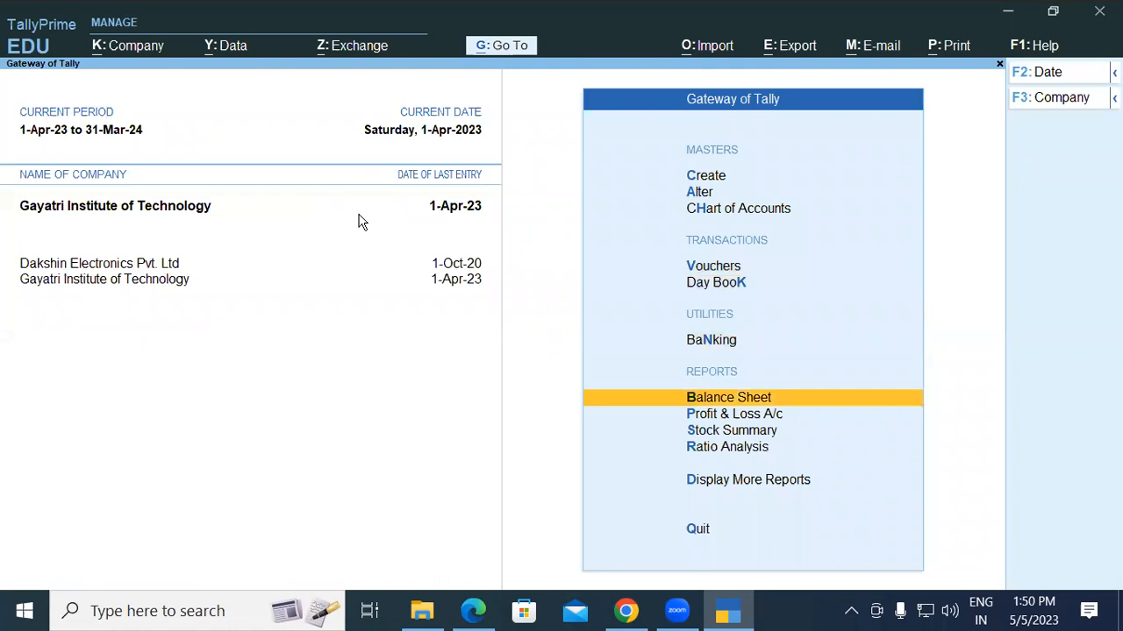
key(Return)
key(alt)
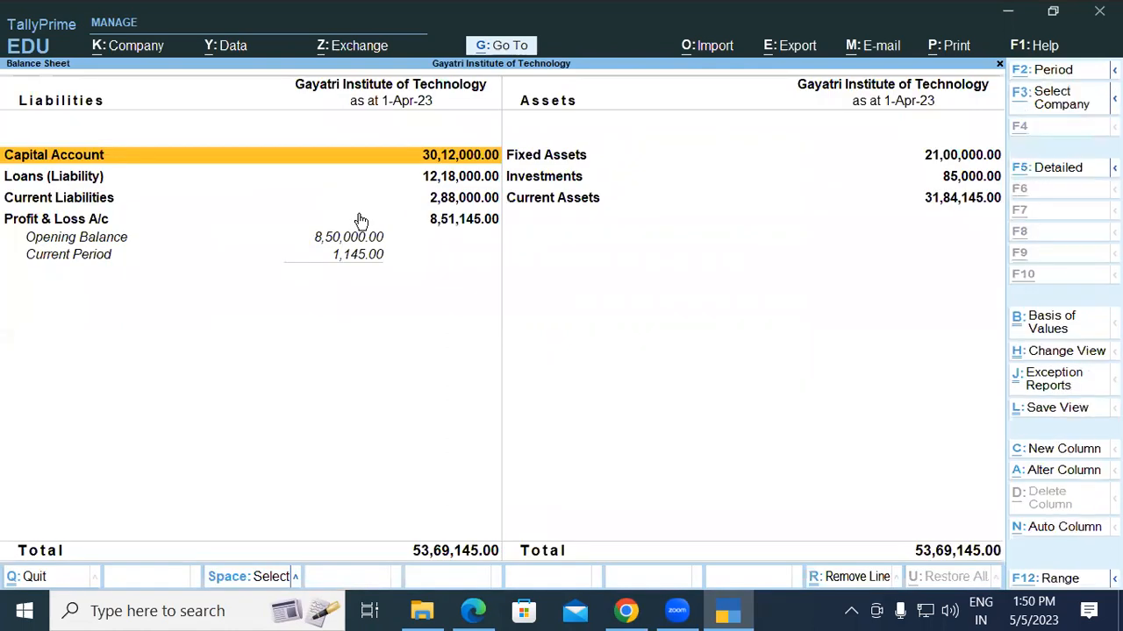
key(alt+F5)
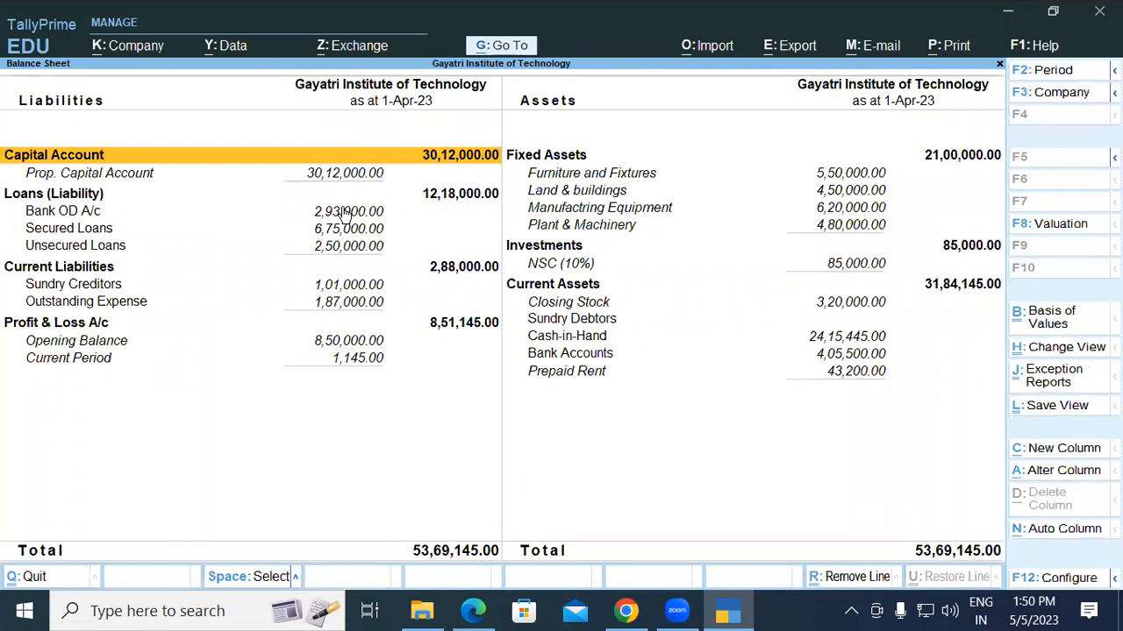
Drill down from Bank OD A/c to the monthly summary of the OD A/C at SBI Bank ledger.
click(321, 218)
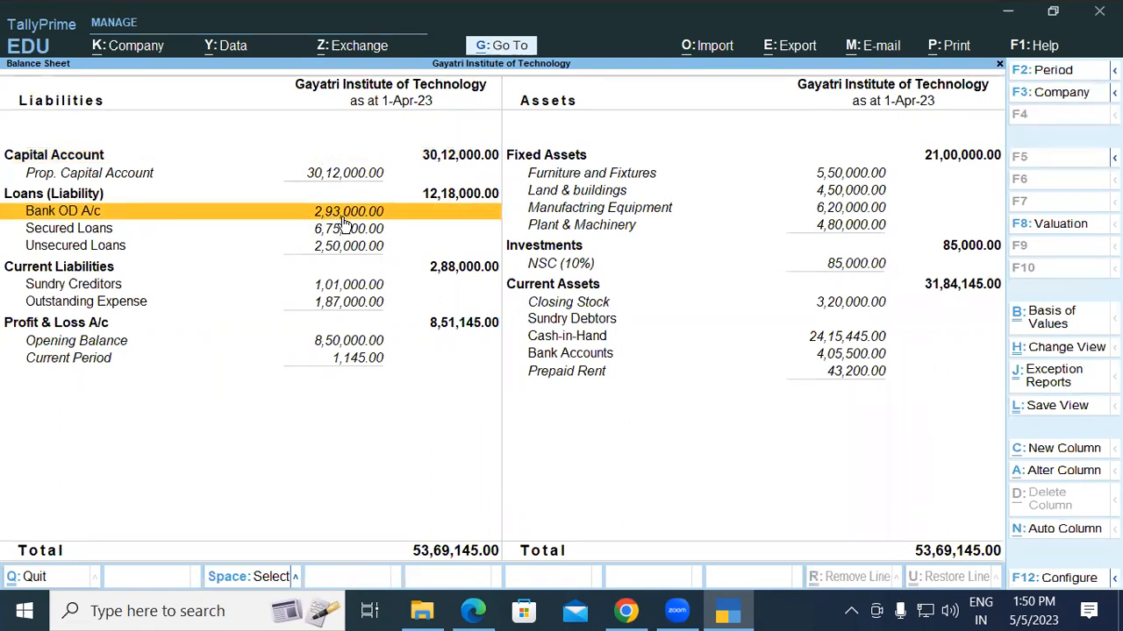
click(344, 223)
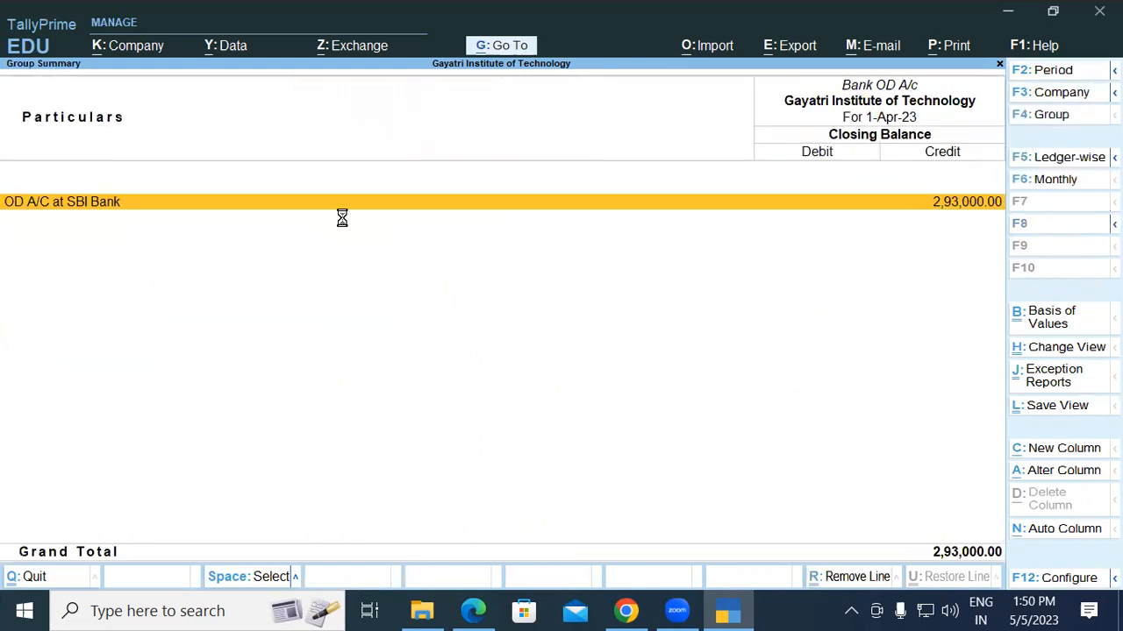
click(344, 223)
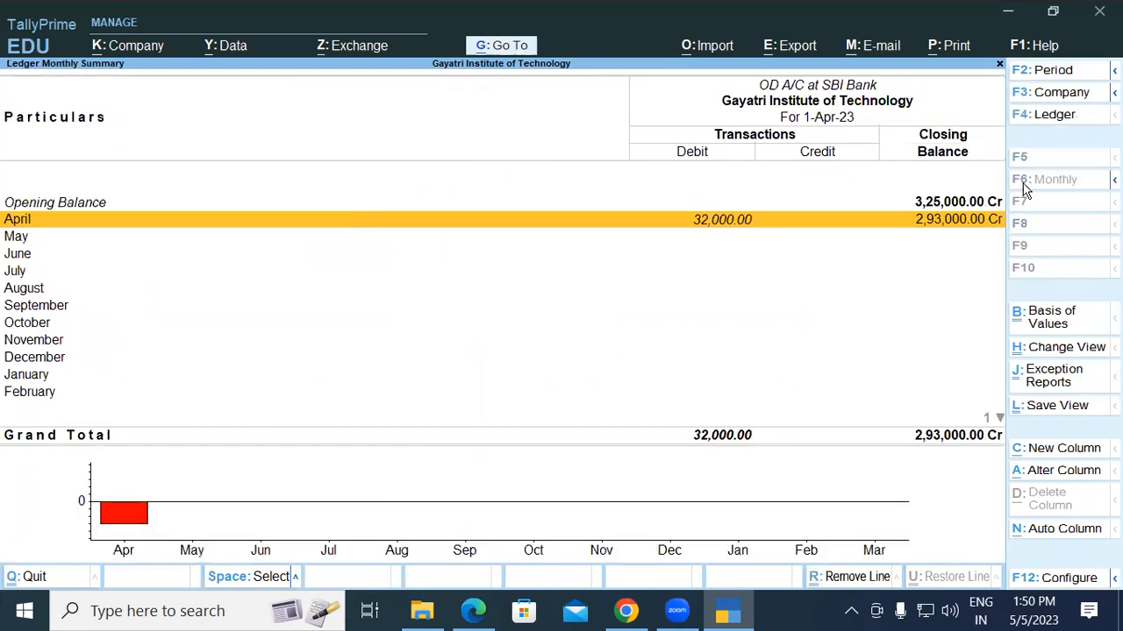